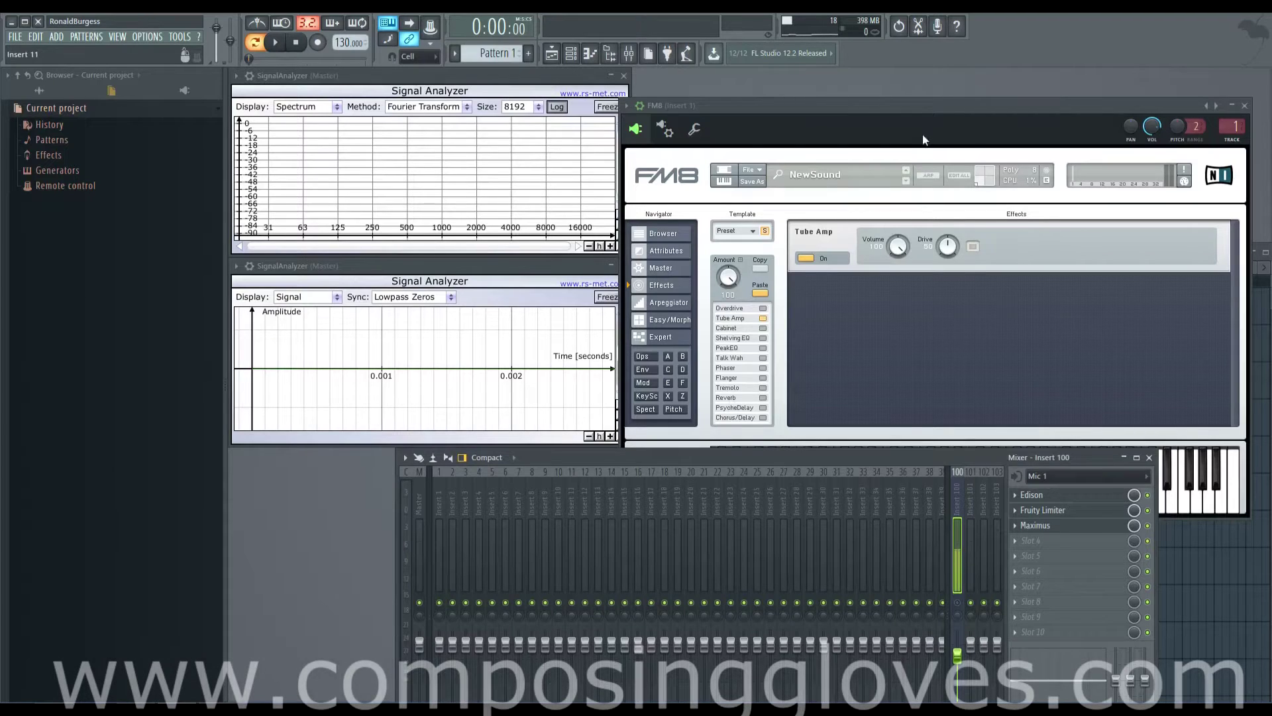
Reposition the FM8 window and create a new sound
drag(927, 107, 940, 74)
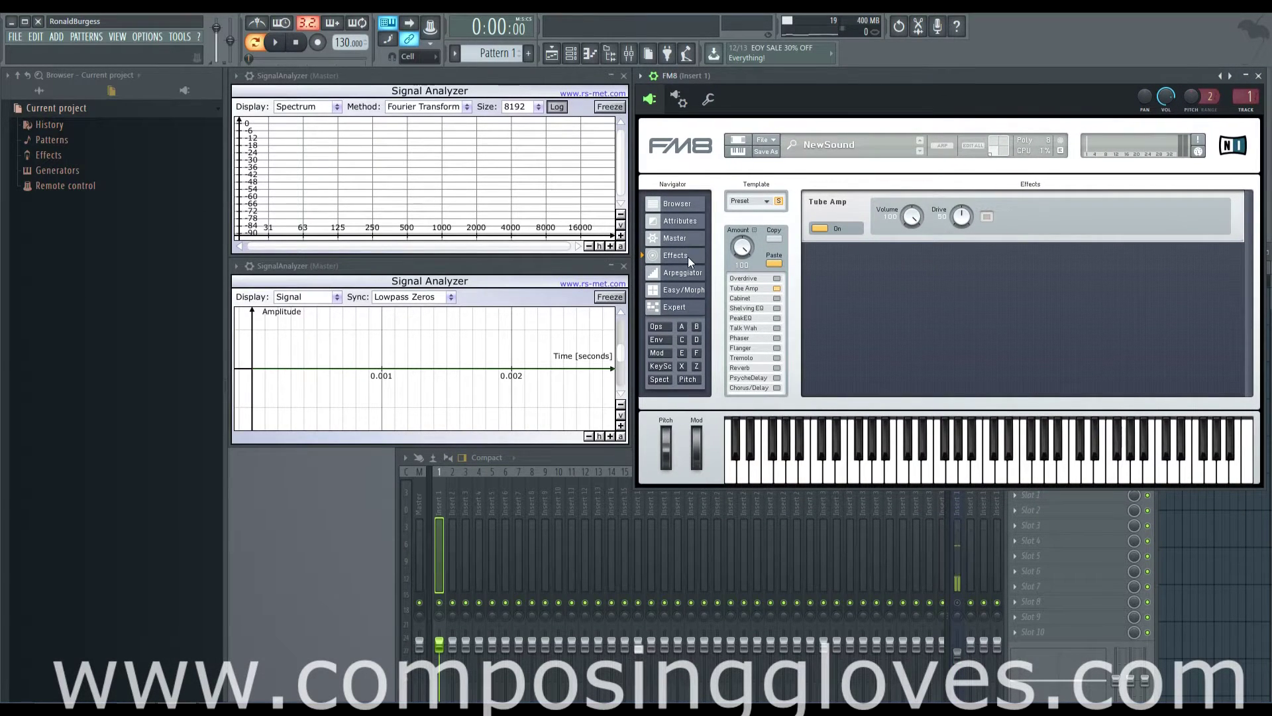
click(778, 139)
click(768, 170)
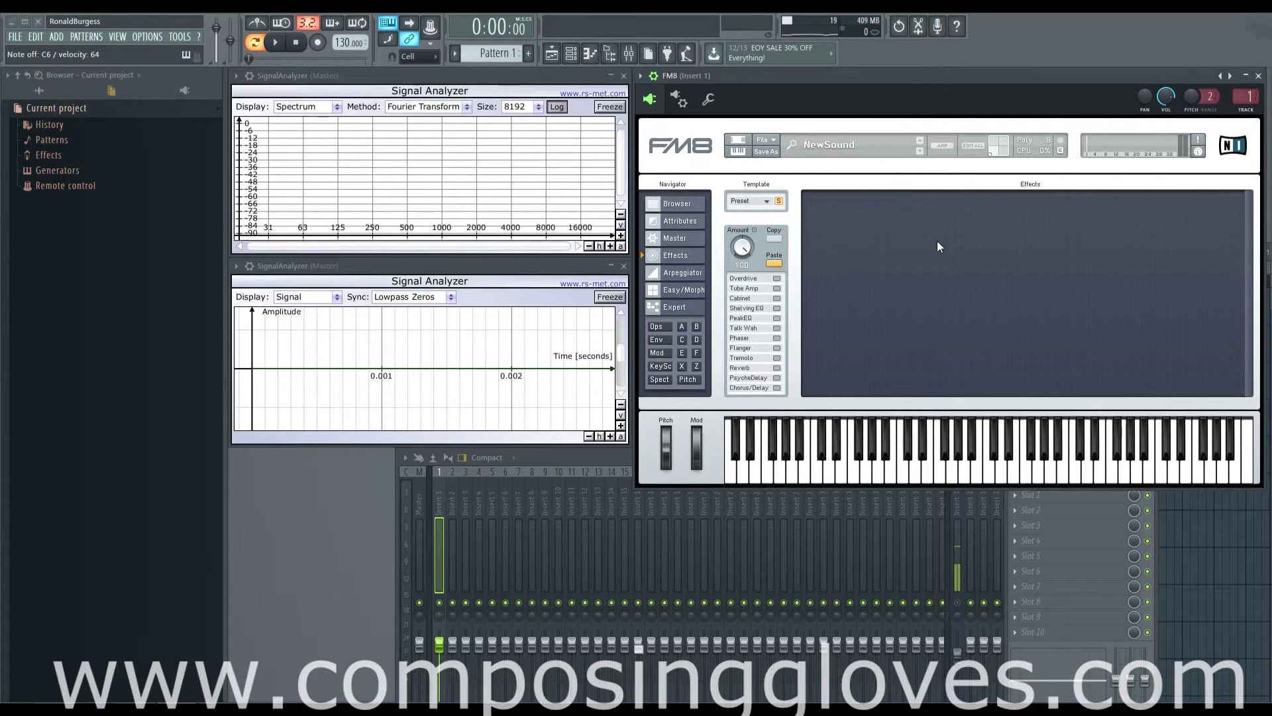
Try out the Healty Distortion, Lets Your Pad Sing and Slow Phaser Mod effects templates one after another
click(766, 201)
click(896, 318)
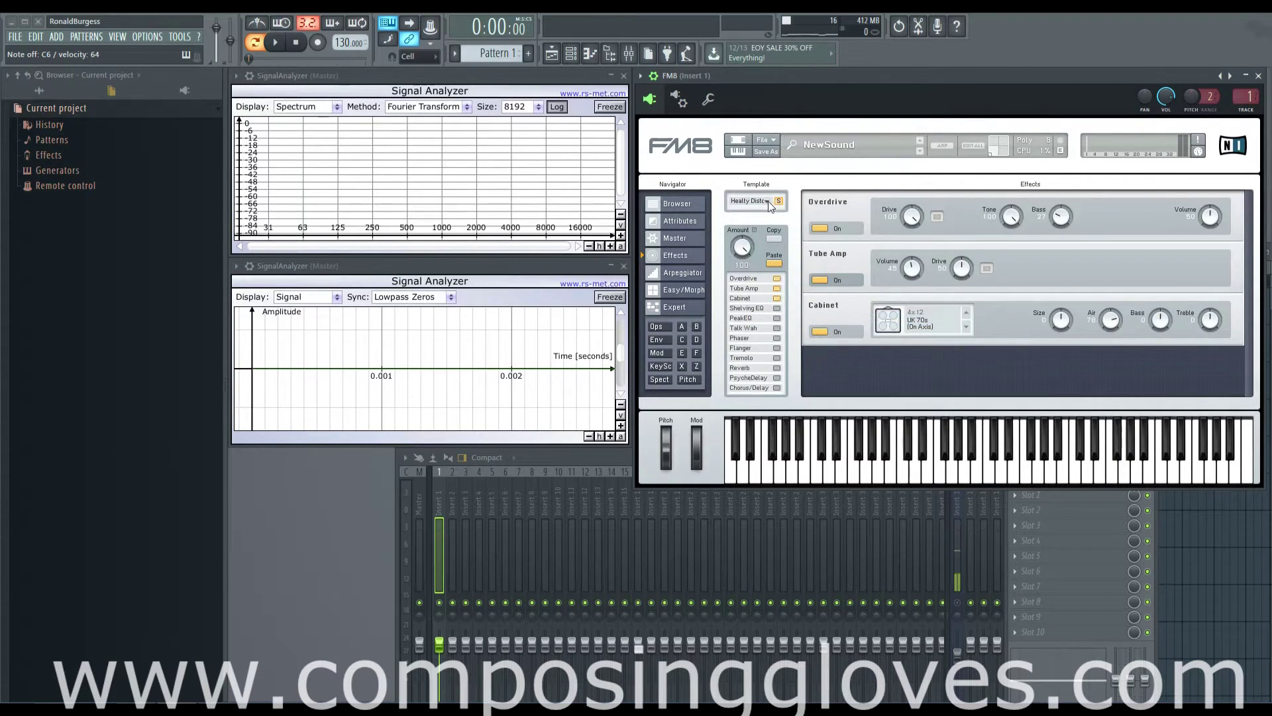
click(766, 202)
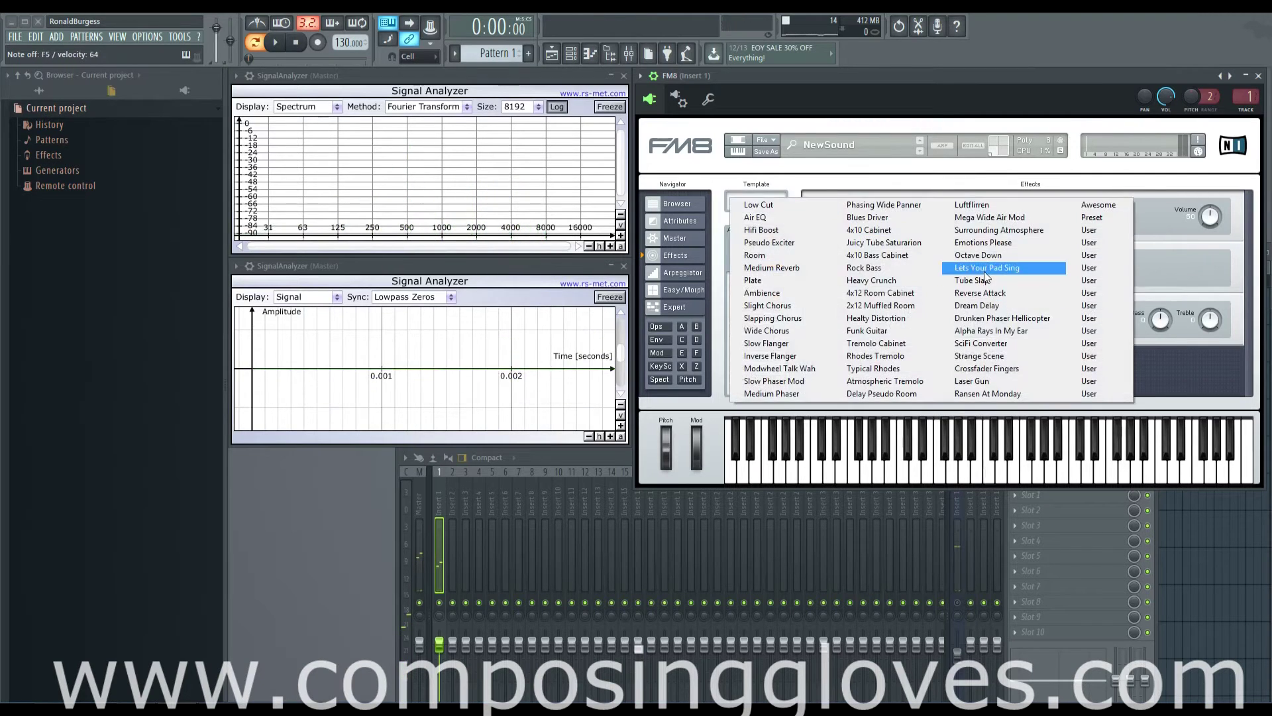
click(1017, 265)
click(767, 201)
click(886, 350)
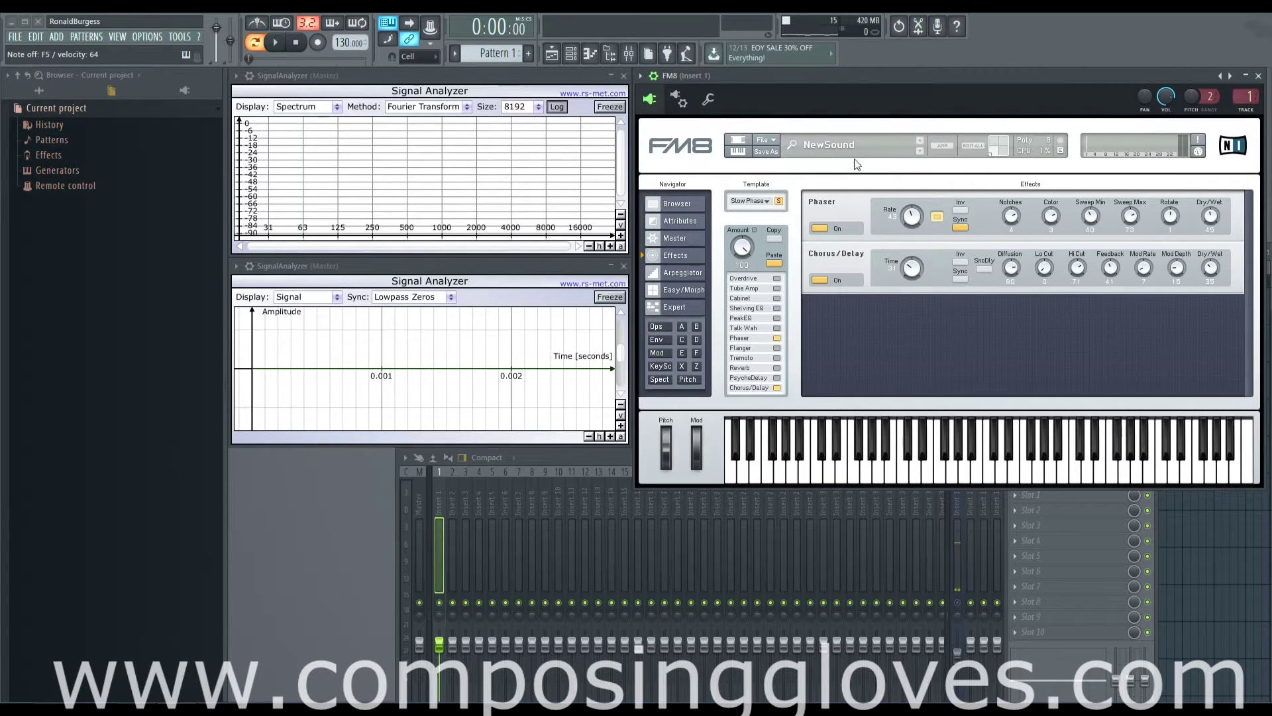
Load the first User effects template and enable Overdrive, Tube Amp, Shelving EQ, Talk Wah and Flanger
click(767, 200)
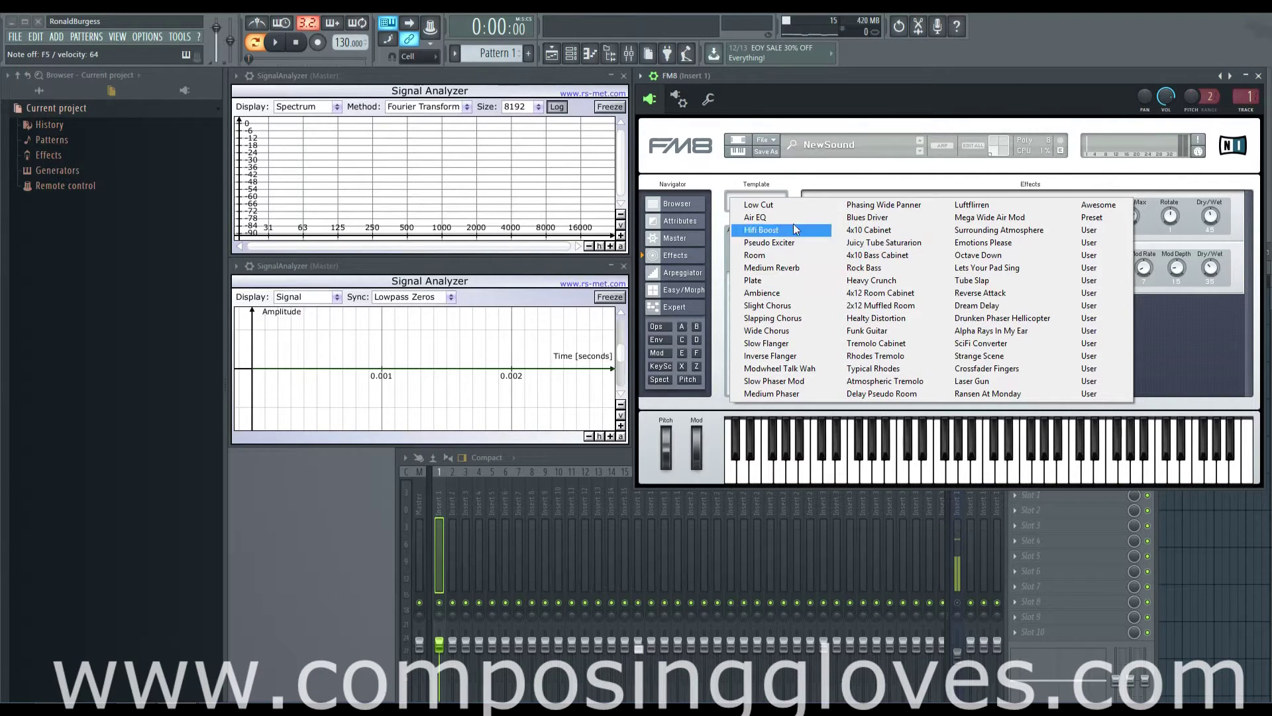
click(1102, 229)
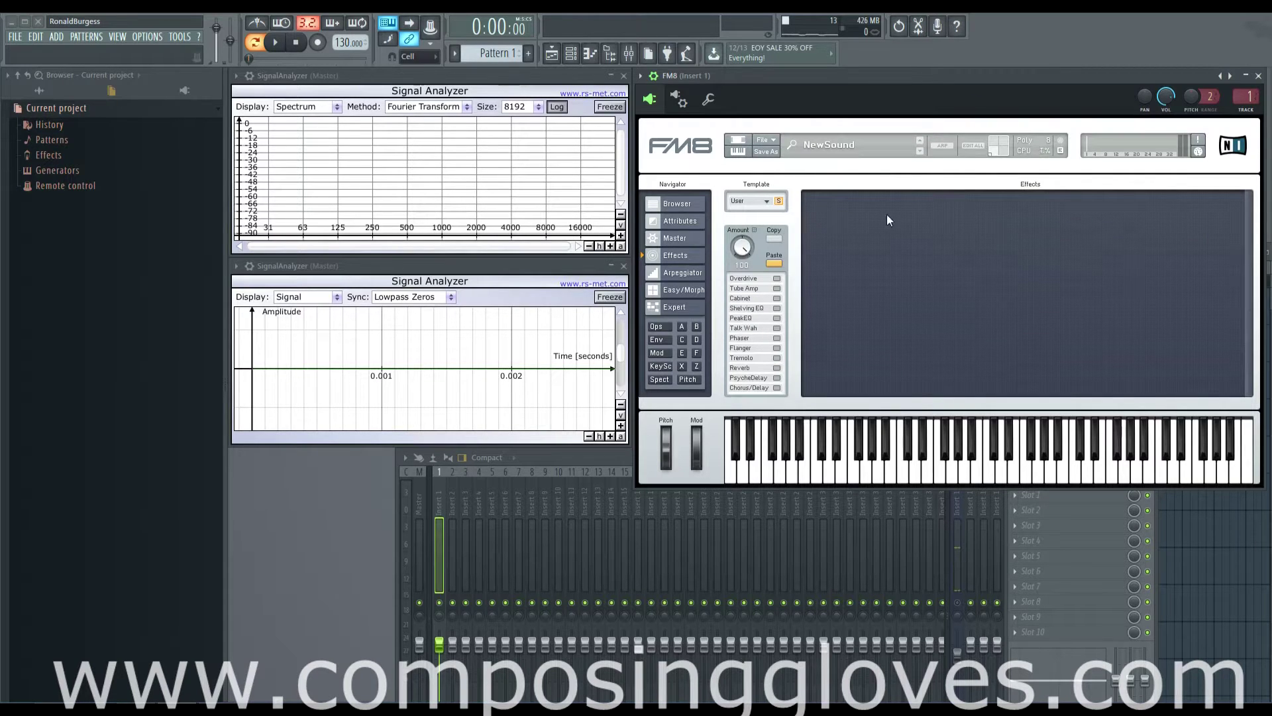
click(776, 278)
click(777, 289)
click(777, 308)
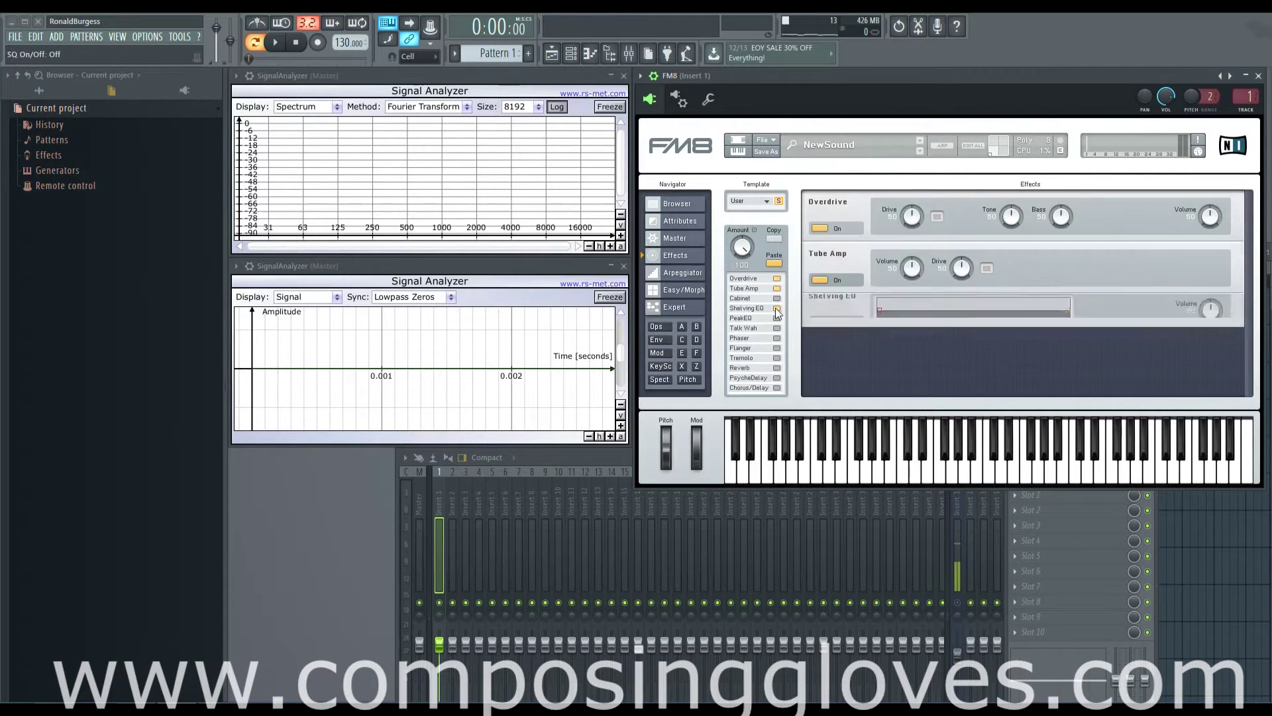
click(776, 328)
click(778, 348)
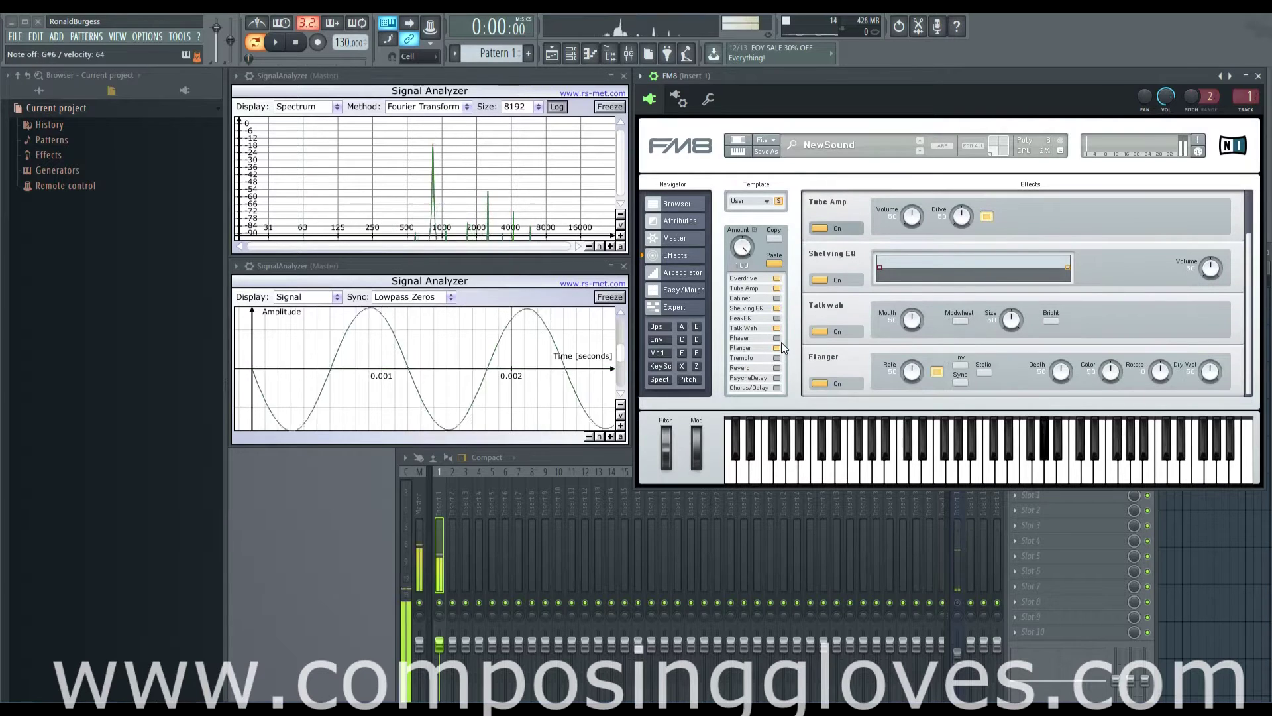
Load the Preset effects template and disable its Tremolo, Peak EQ, Cabinet and Overdrive
click(766, 203)
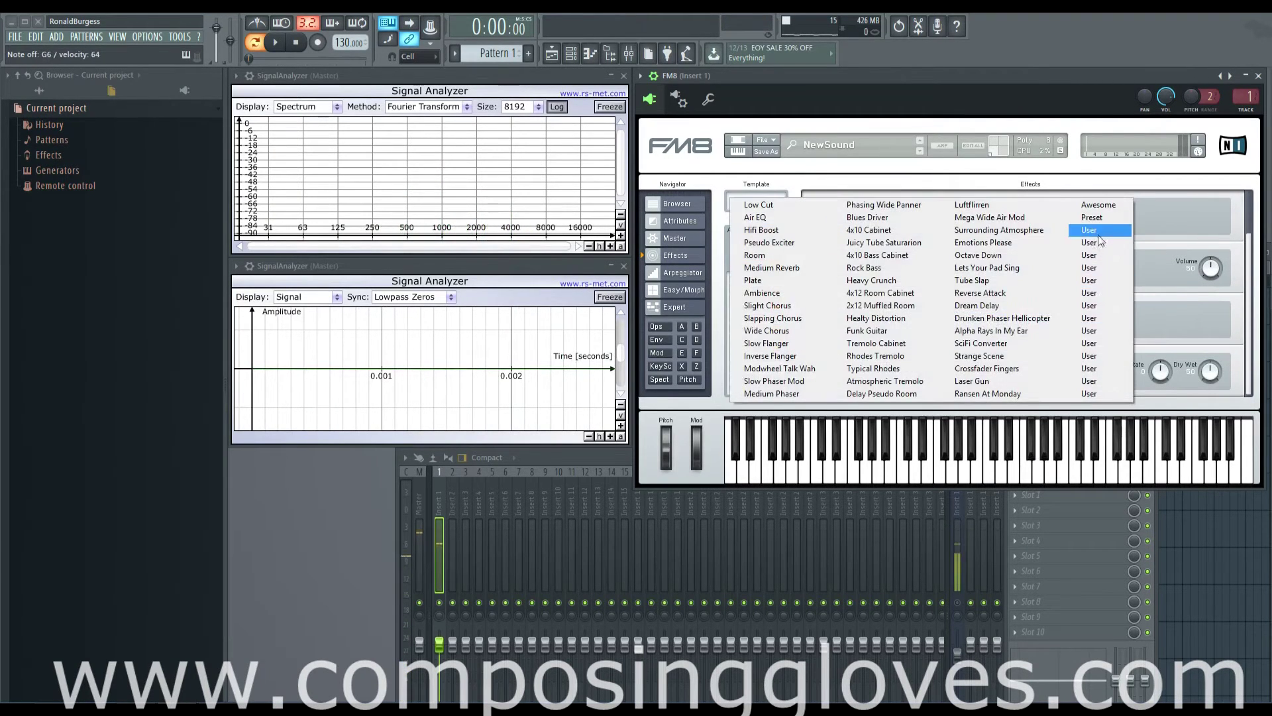
click(1107, 220)
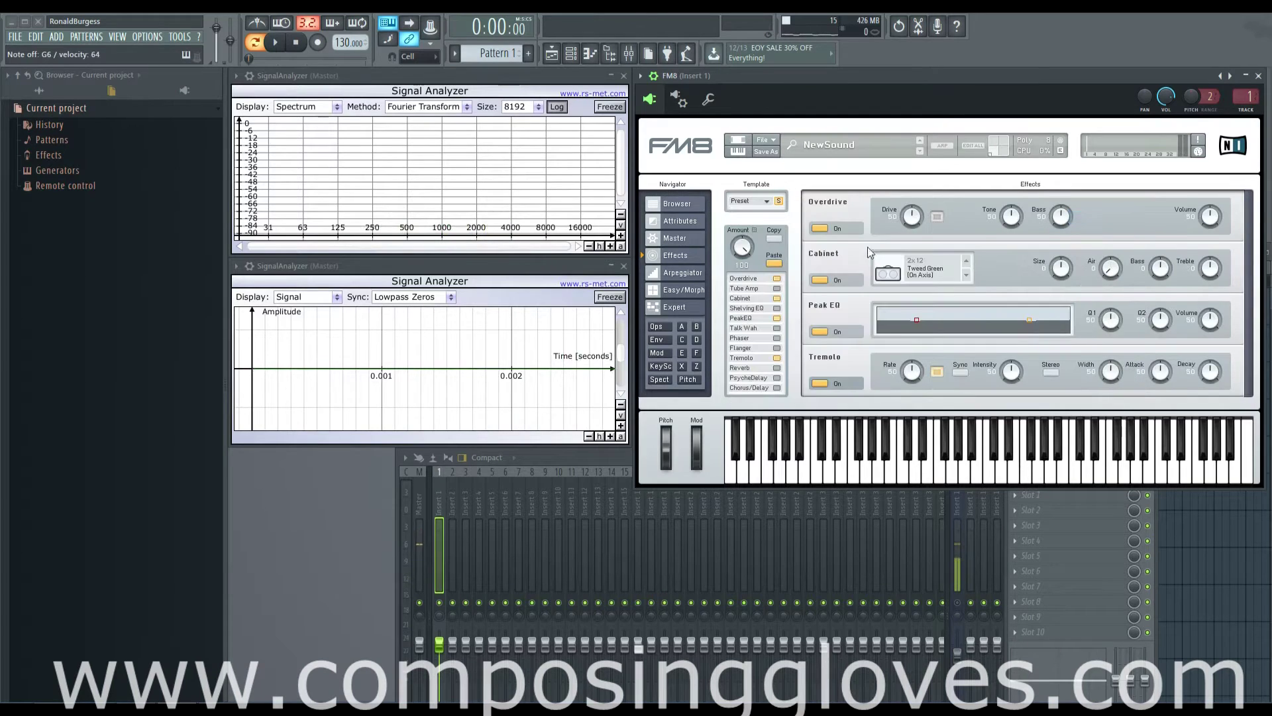
click(825, 382)
click(823, 334)
click(822, 279)
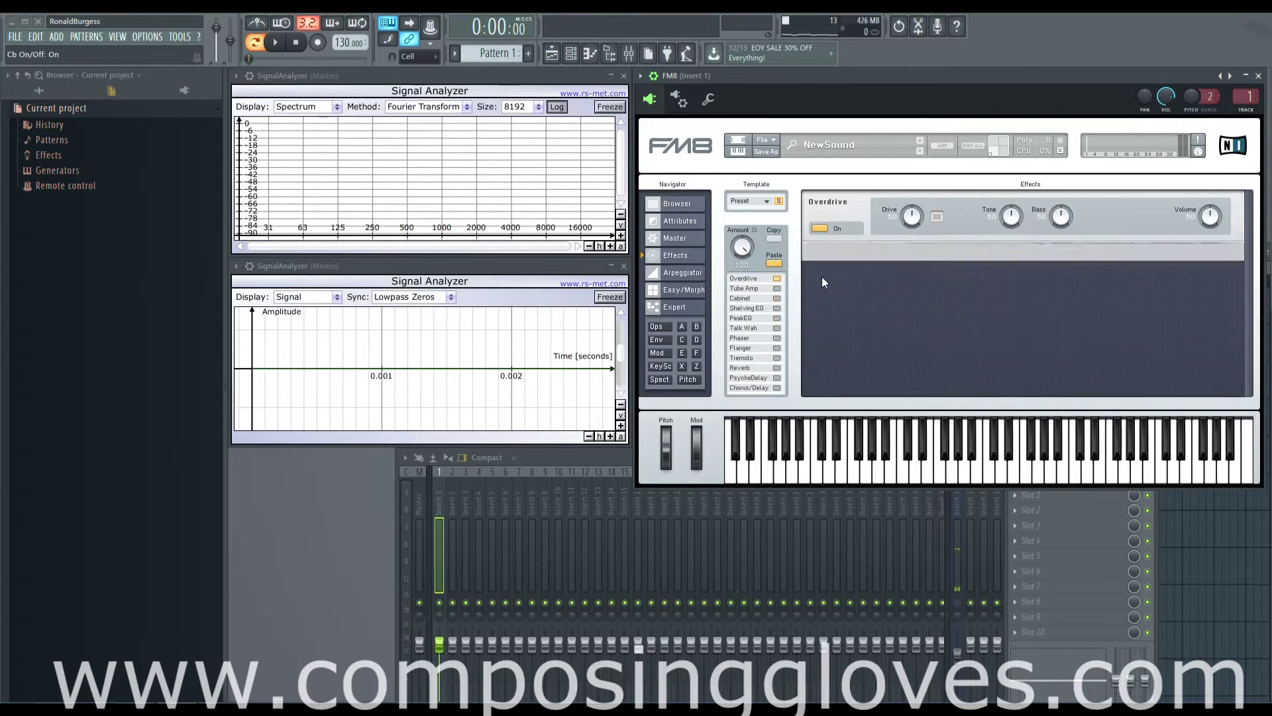
click(823, 229)
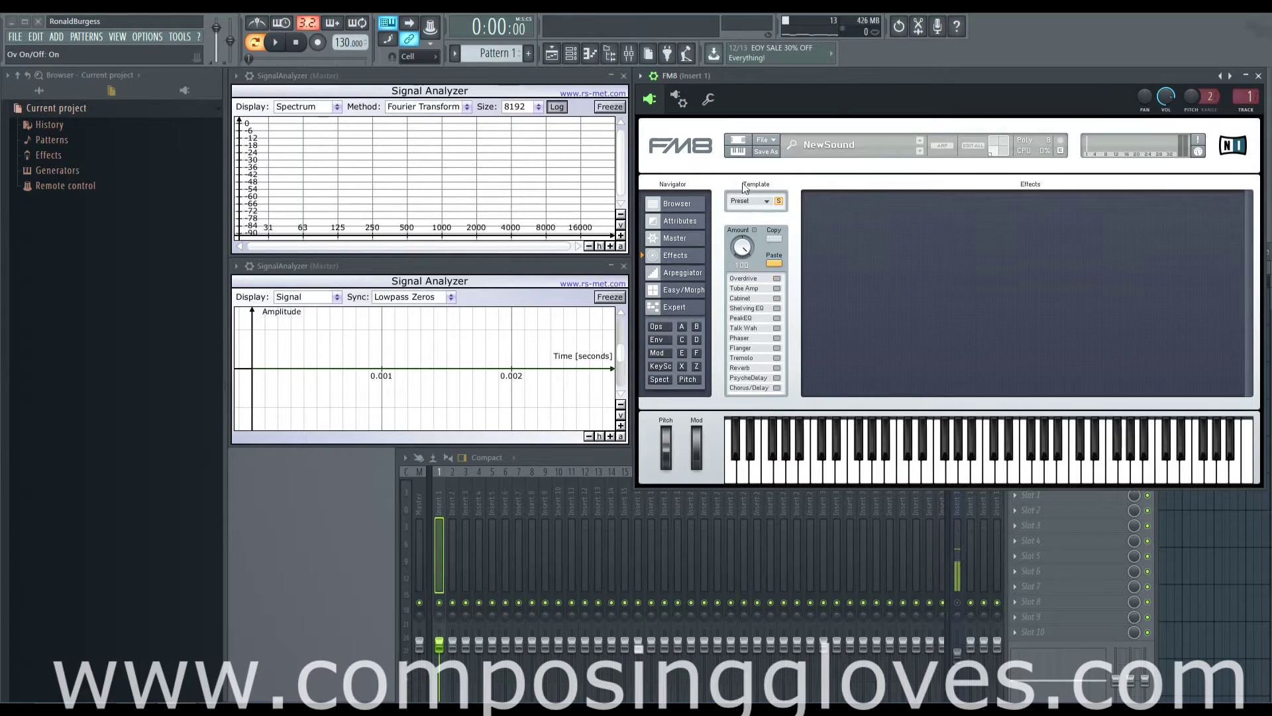
Enable Overdrive, Tube Amp, Shelving EQ and Talk Wah in the Preset effects template
click(769, 206)
click(790, 186)
click(777, 278)
click(776, 288)
click(777, 308)
click(776, 328)
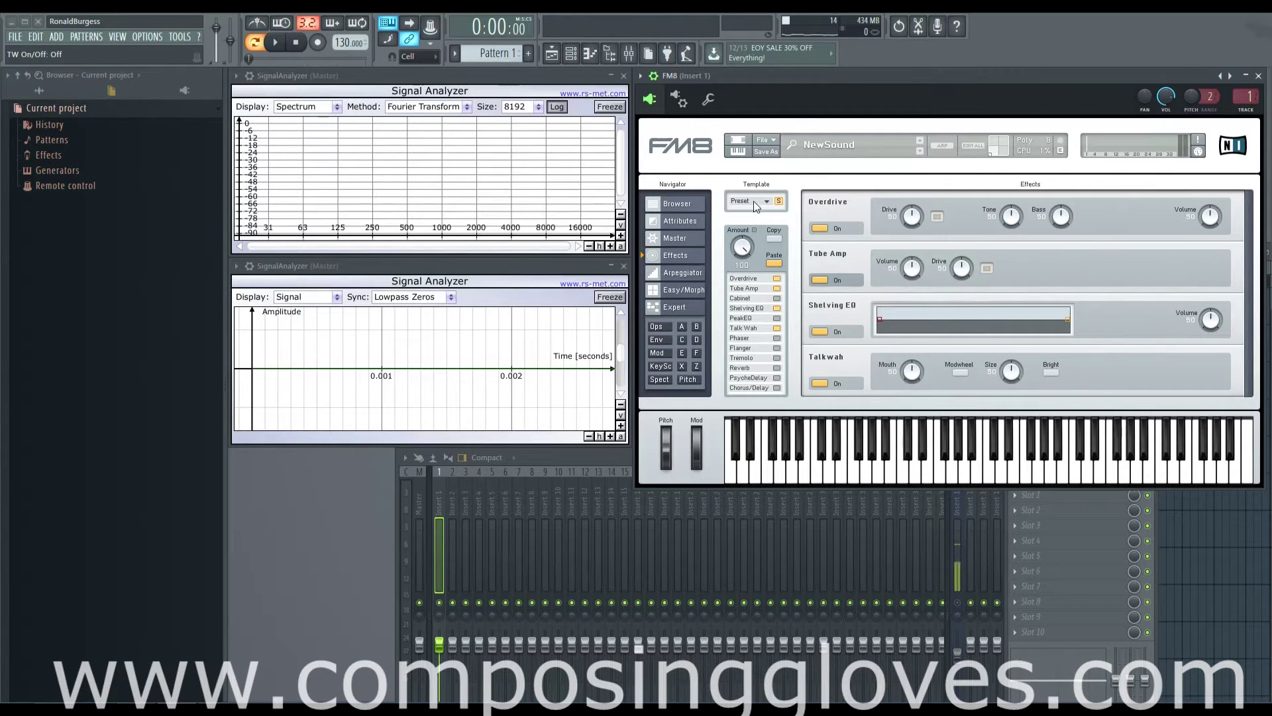
Disable Tube Amp, Shelving EQ and Talk Wah, keeping only Overdrive in the effects chain
click(820, 279)
click(822, 278)
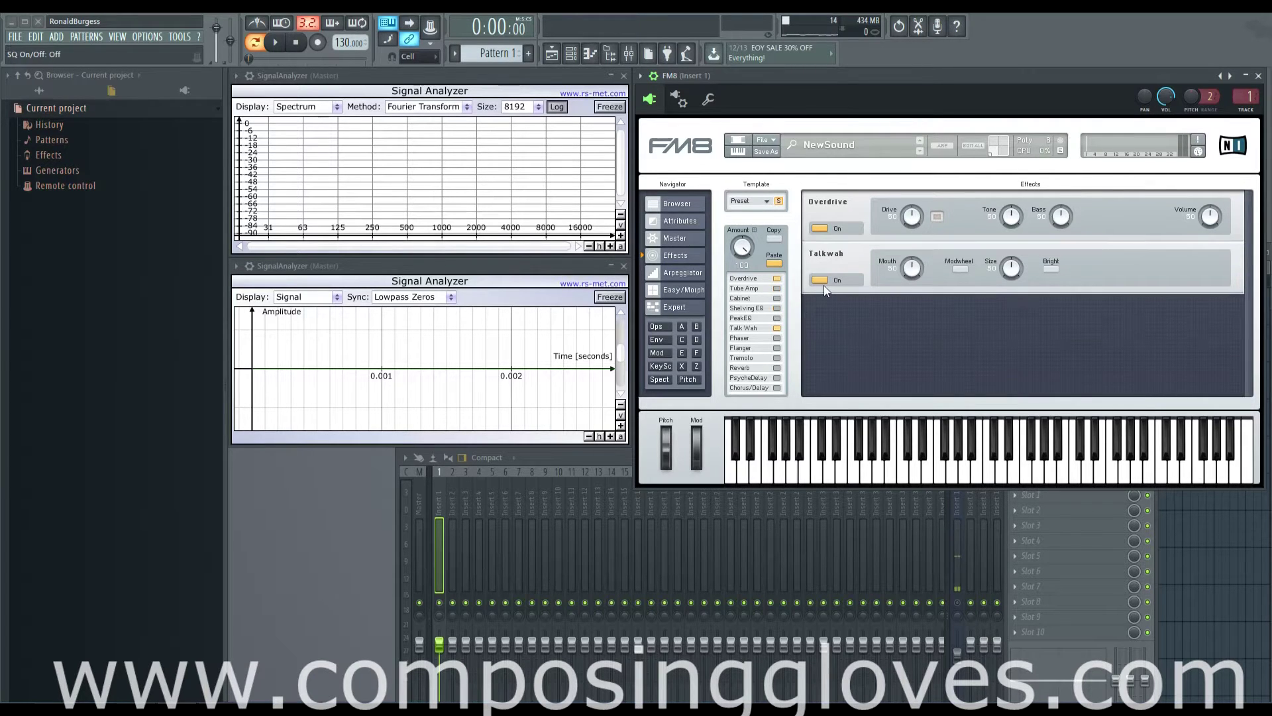
click(823, 277)
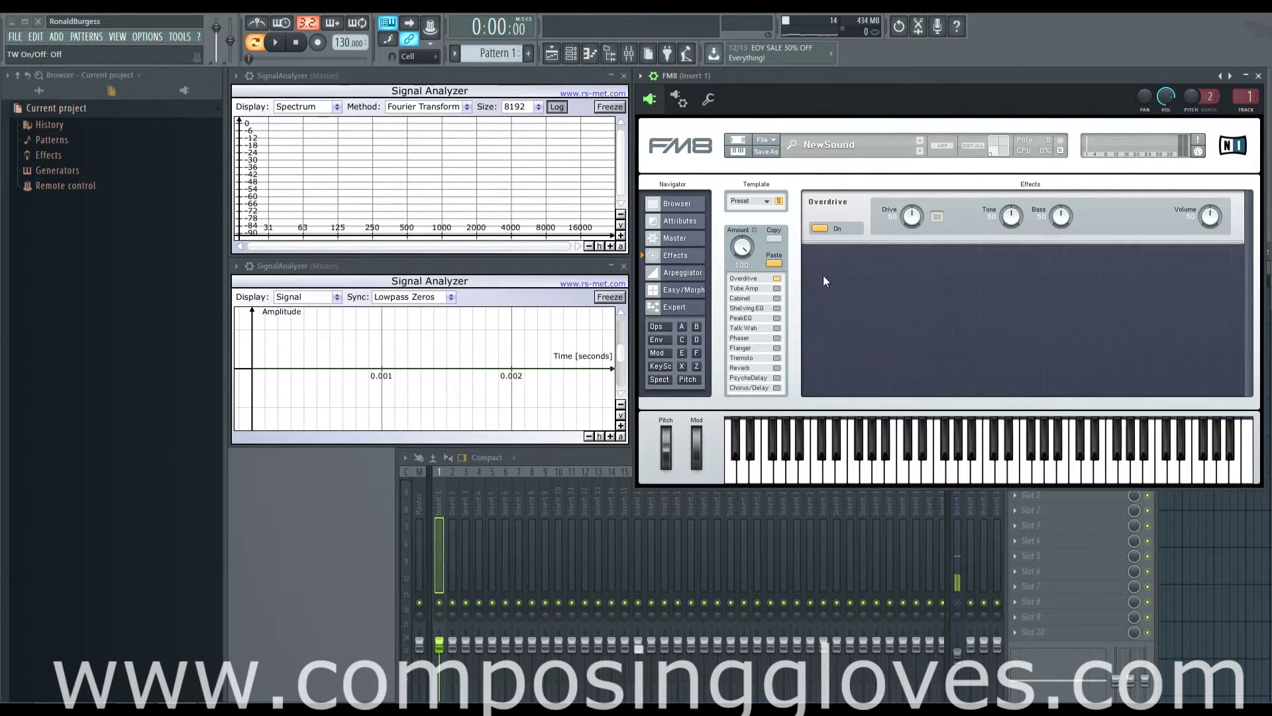
Switch the effects template to one that uses Tube Amp and Cabinet, and return to the Preset template
click(779, 202)
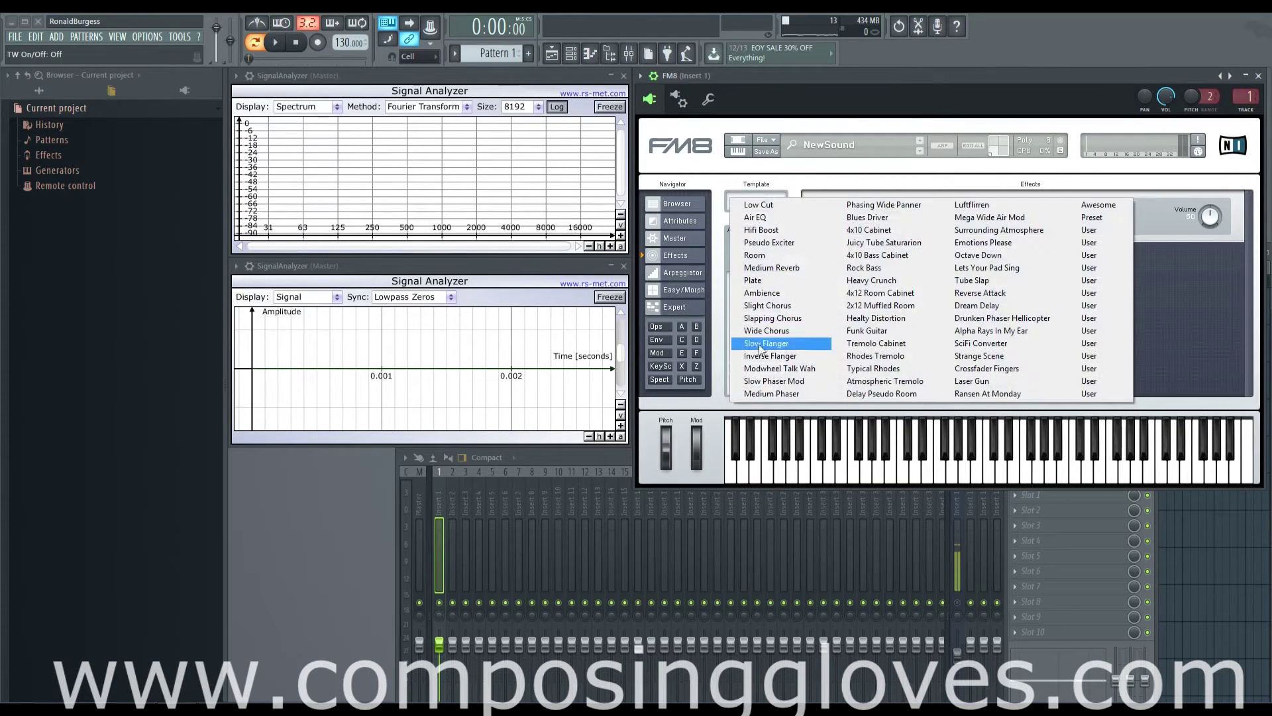
click(1102, 218)
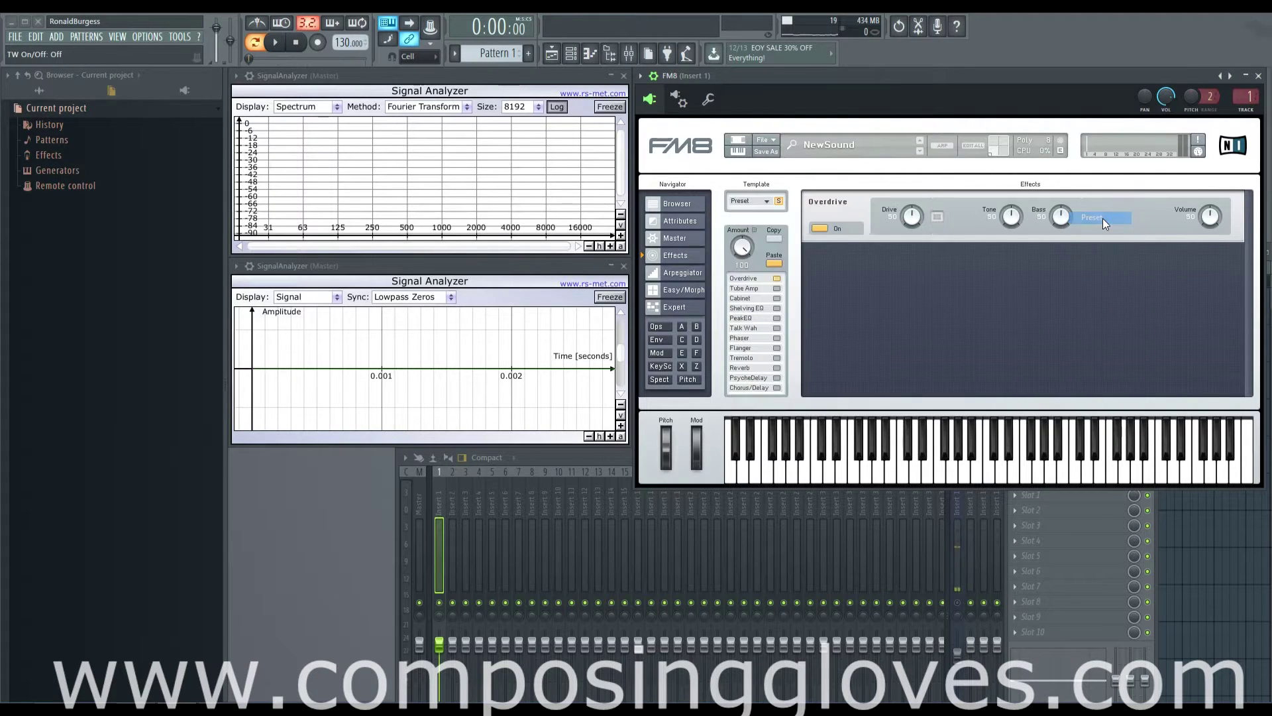
click(762, 201)
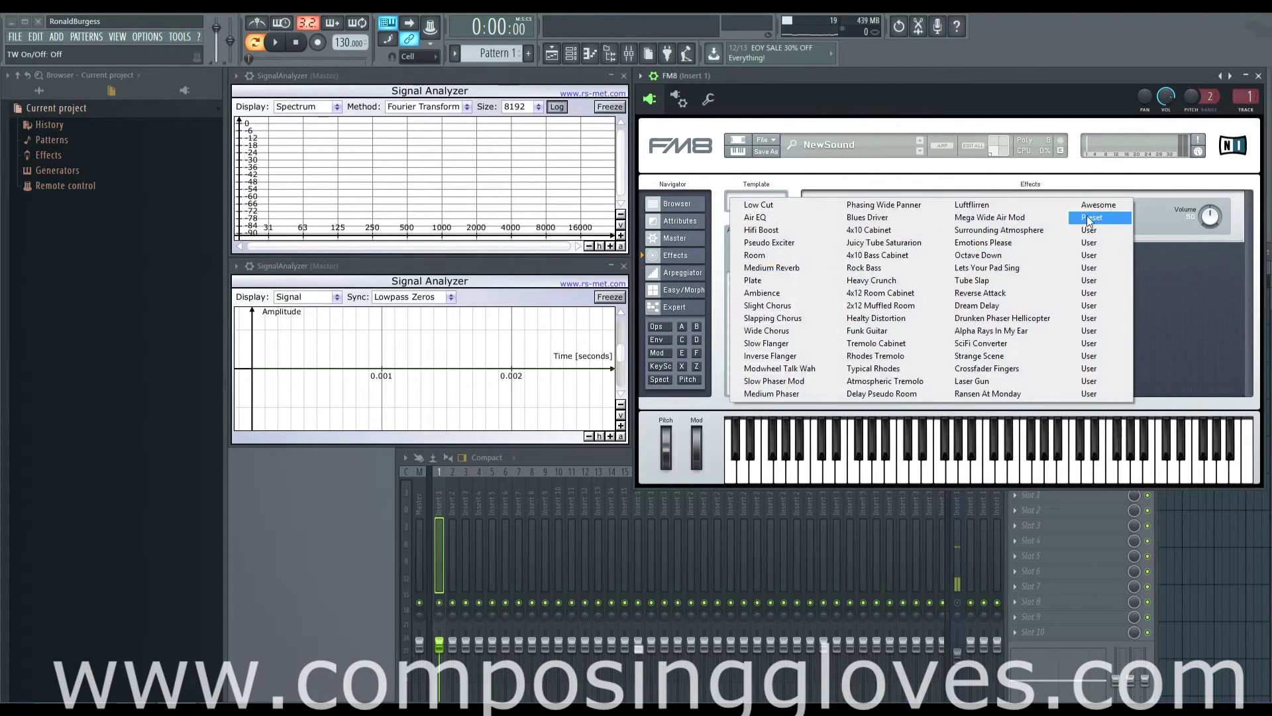
click(760, 179)
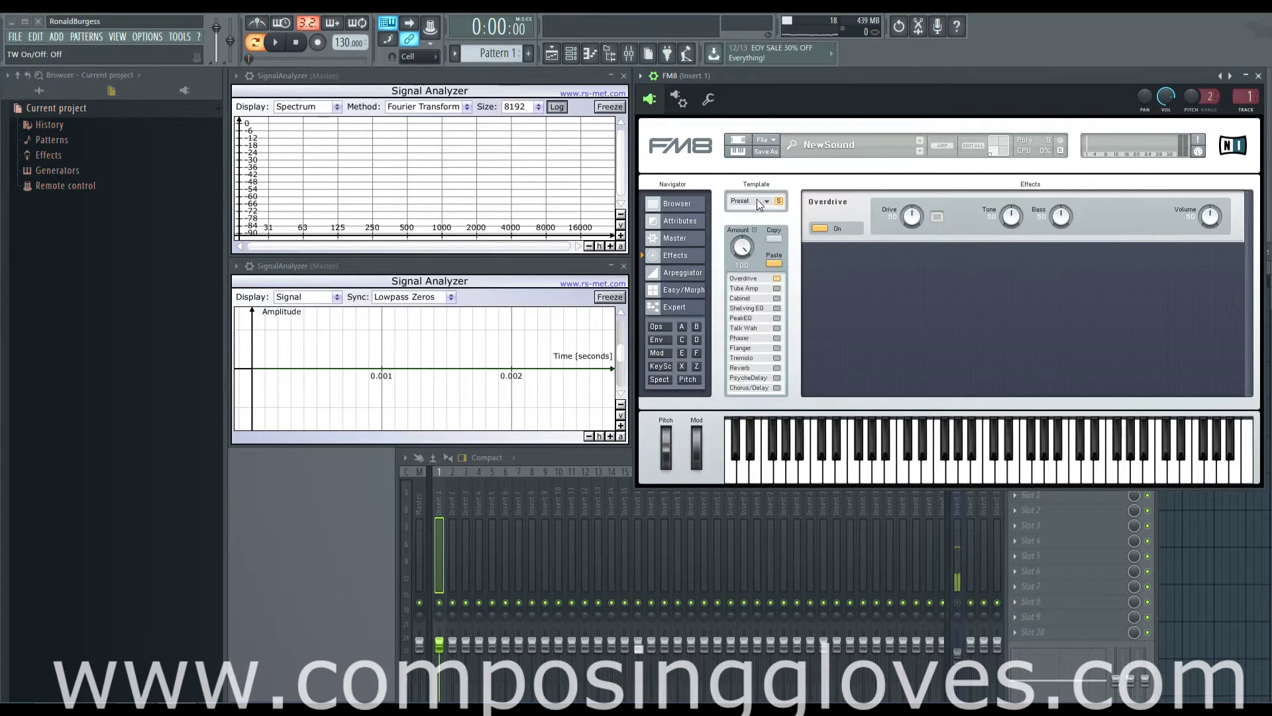
click(756, 200)
click(850, 261)
click(766, 201)
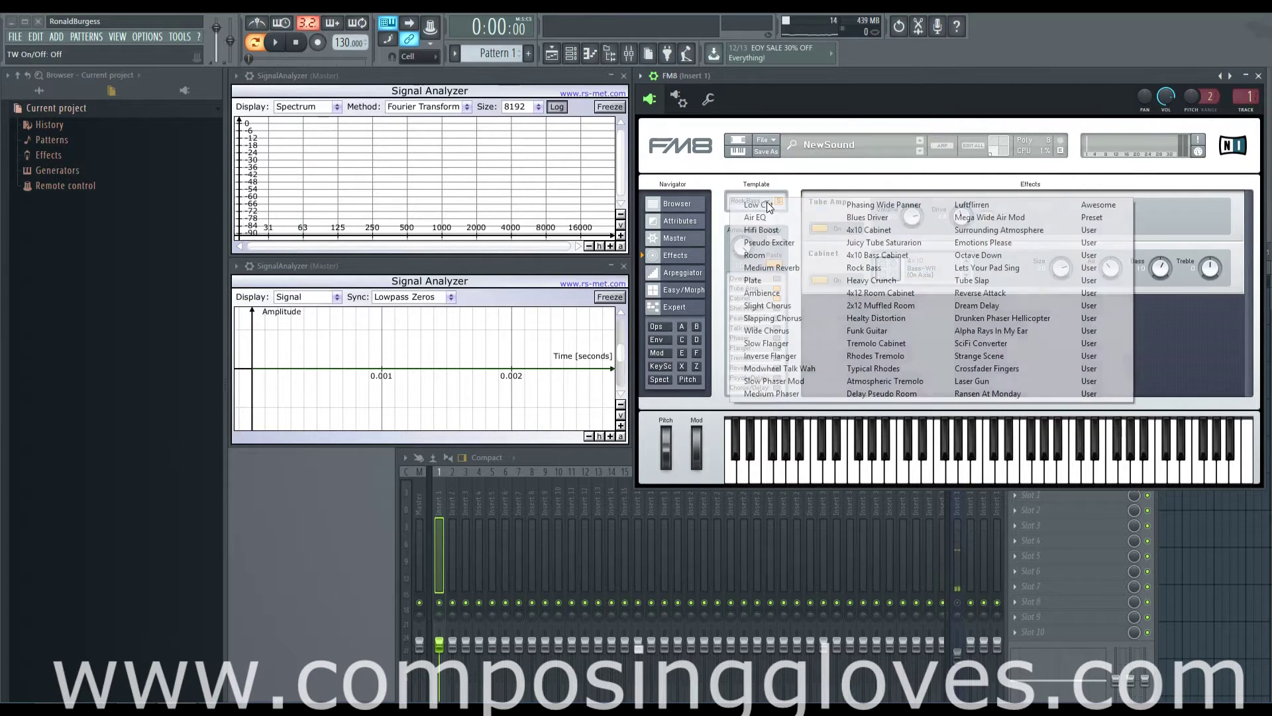
click(1093, 218)
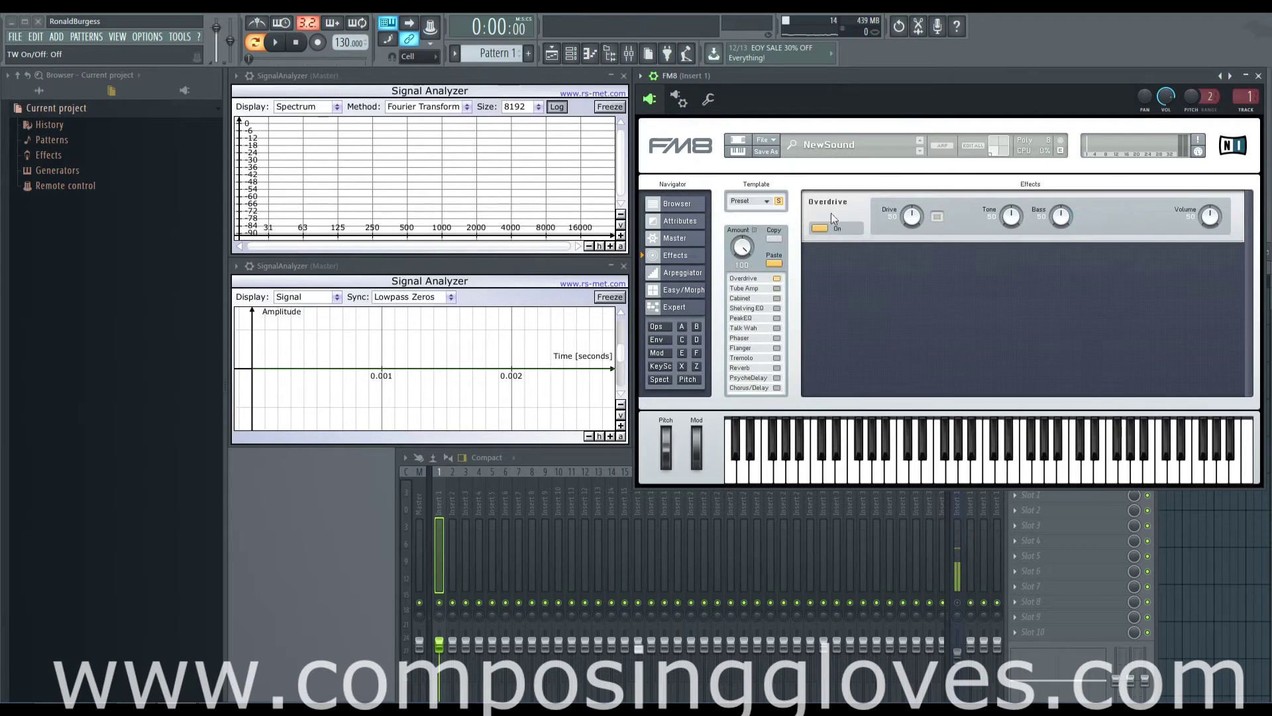
Rename the effects template to "Change it" and reload it from the template list
double_click(755, 211)
text(Change it)
click(779, 202)
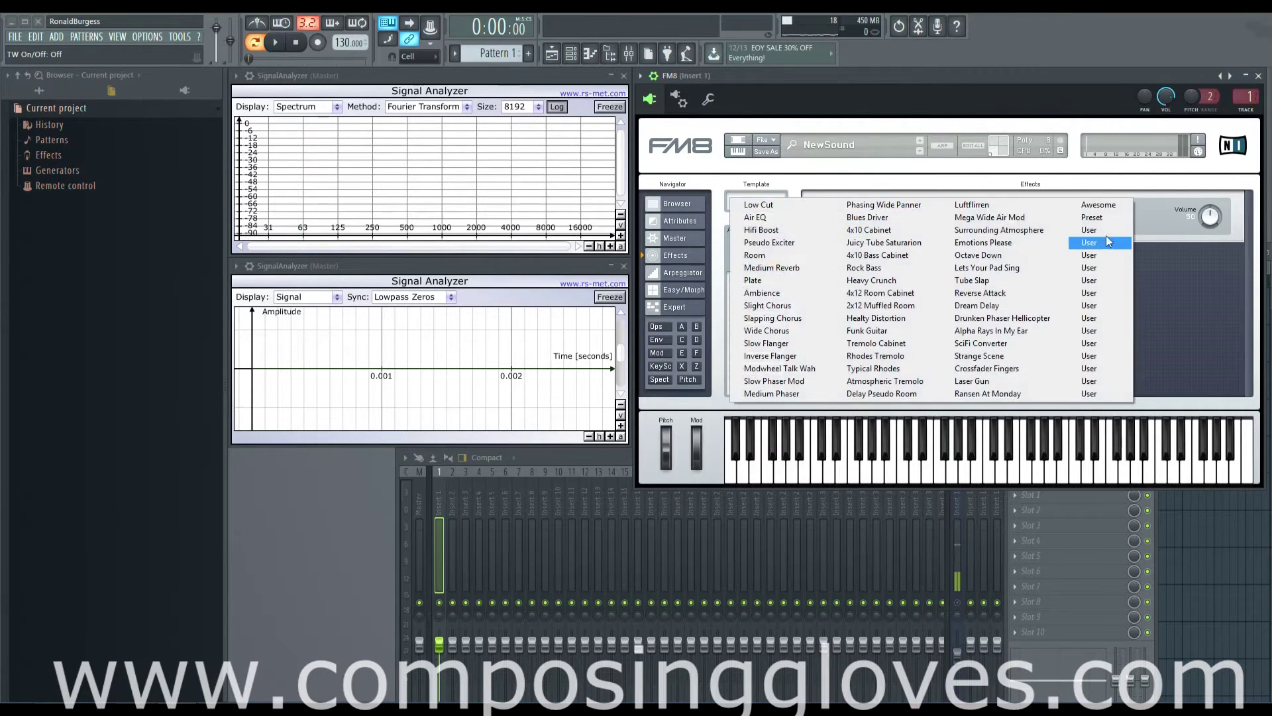
click(1075, 224)
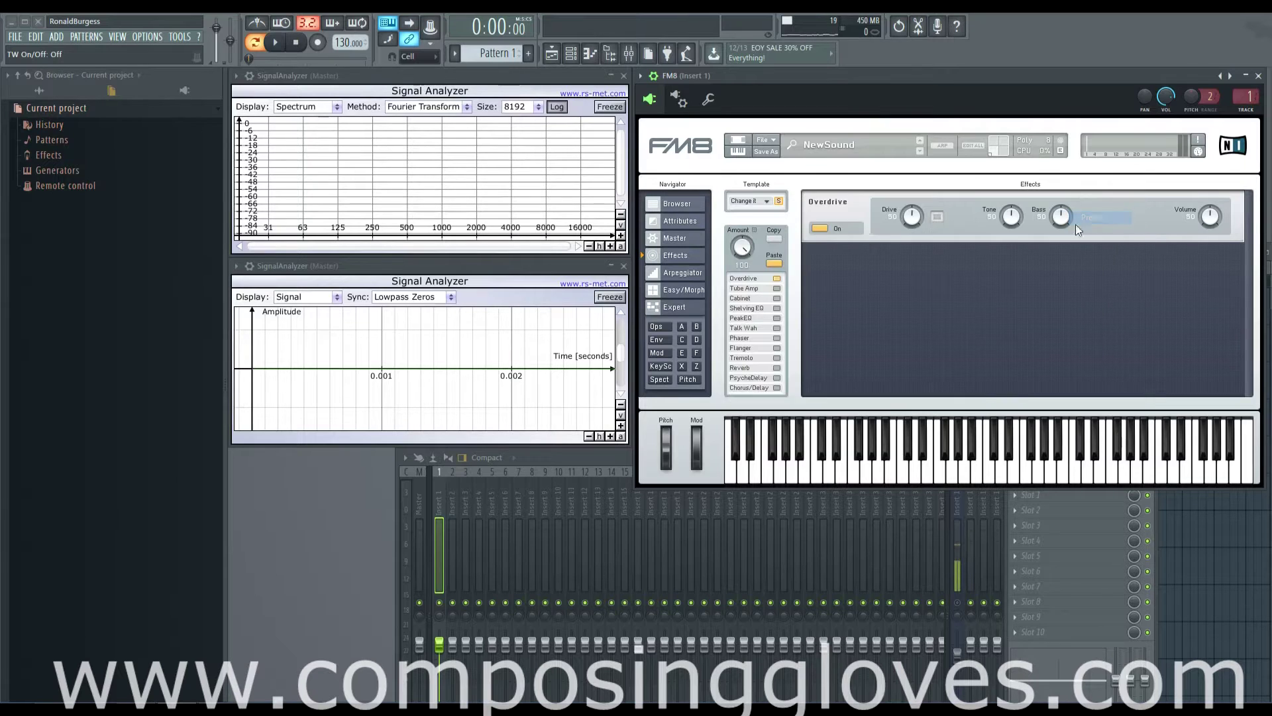
Reselect the Preset entry in the template list, disable Overdrive and bring the mixer to the front
click(762, 200)
click(1115, 220)
click(819, 229)
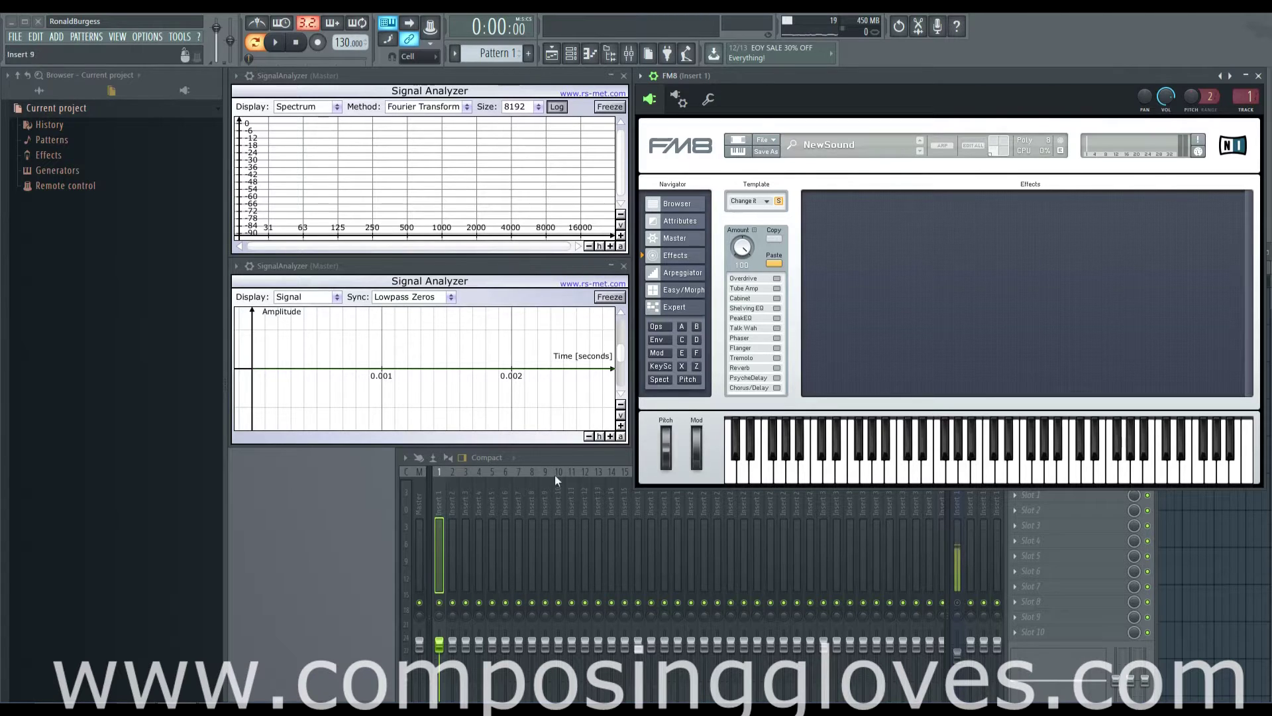
click(587, 456)
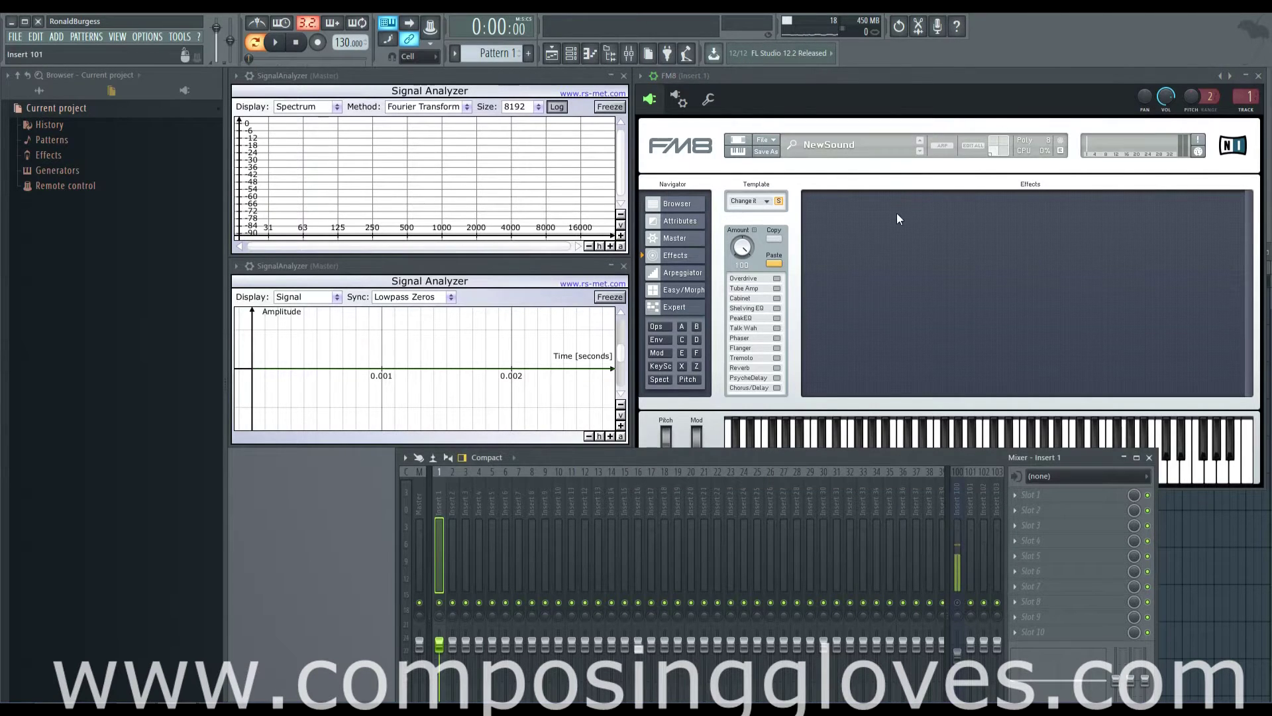
In the FM matrix, remove operator F's output level, enable the IN operator and send it to the output at 100
click(681, 308)
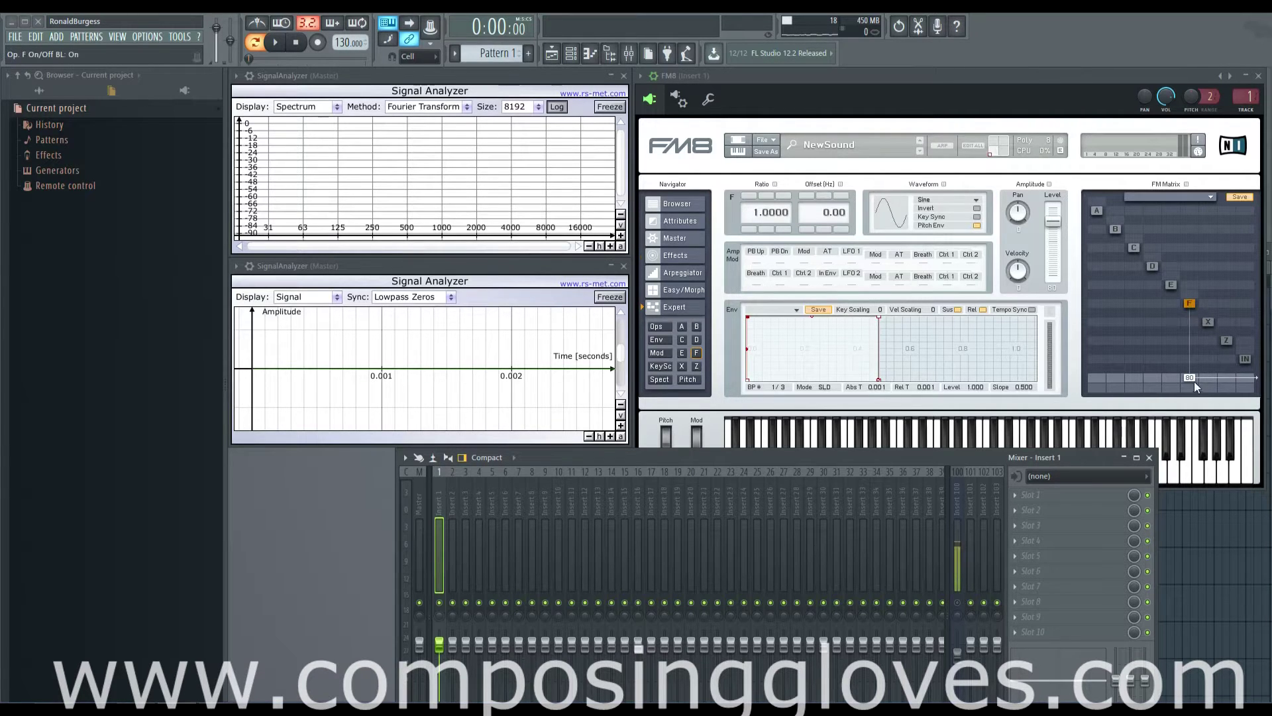
drag(1194, 380, 1192, 379)
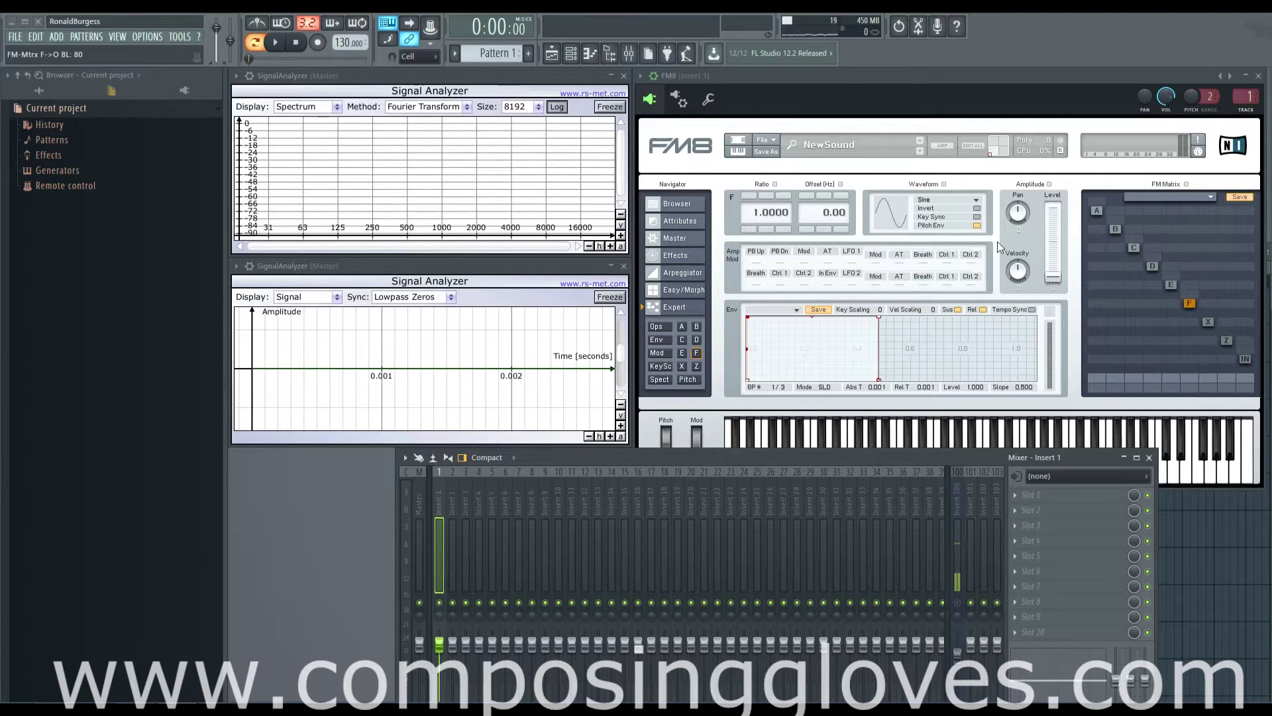
click(1245, 360)
mouse_move(1250, 394)
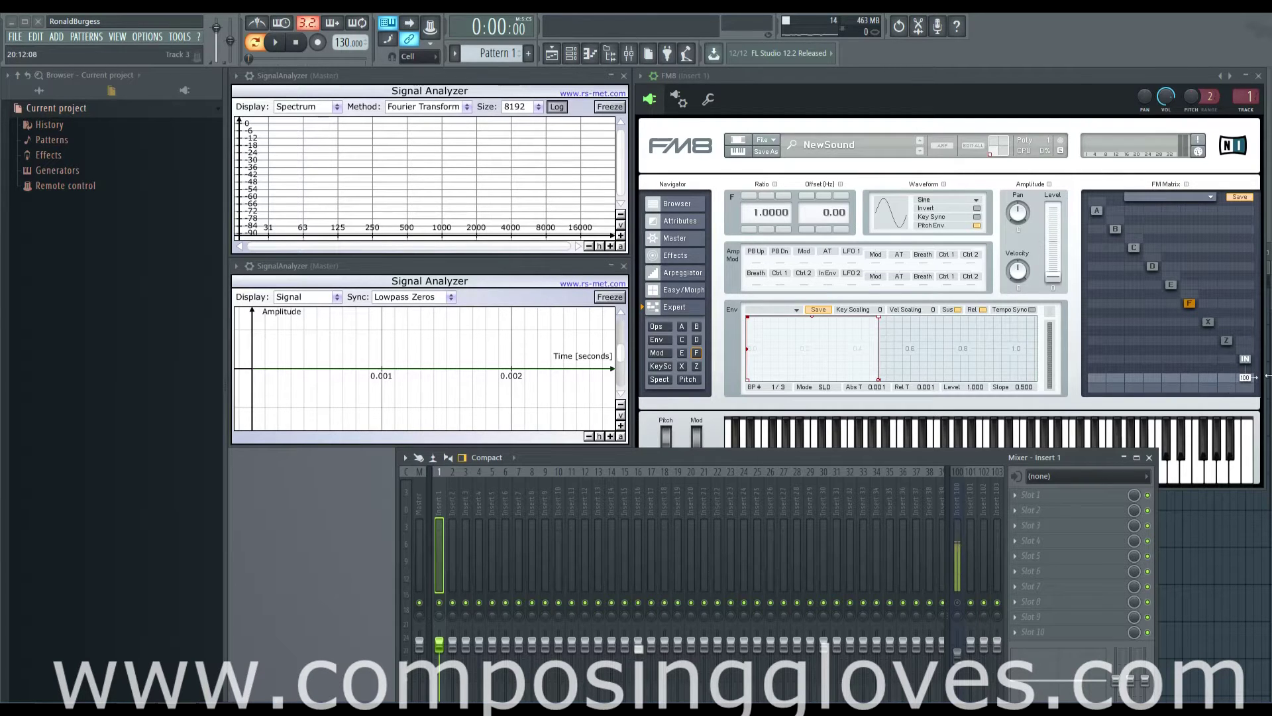
Enable the Overdrive, Tube Amp and Shelving EQ effects and return to the Expert page's FM matrix
click(687, 255)
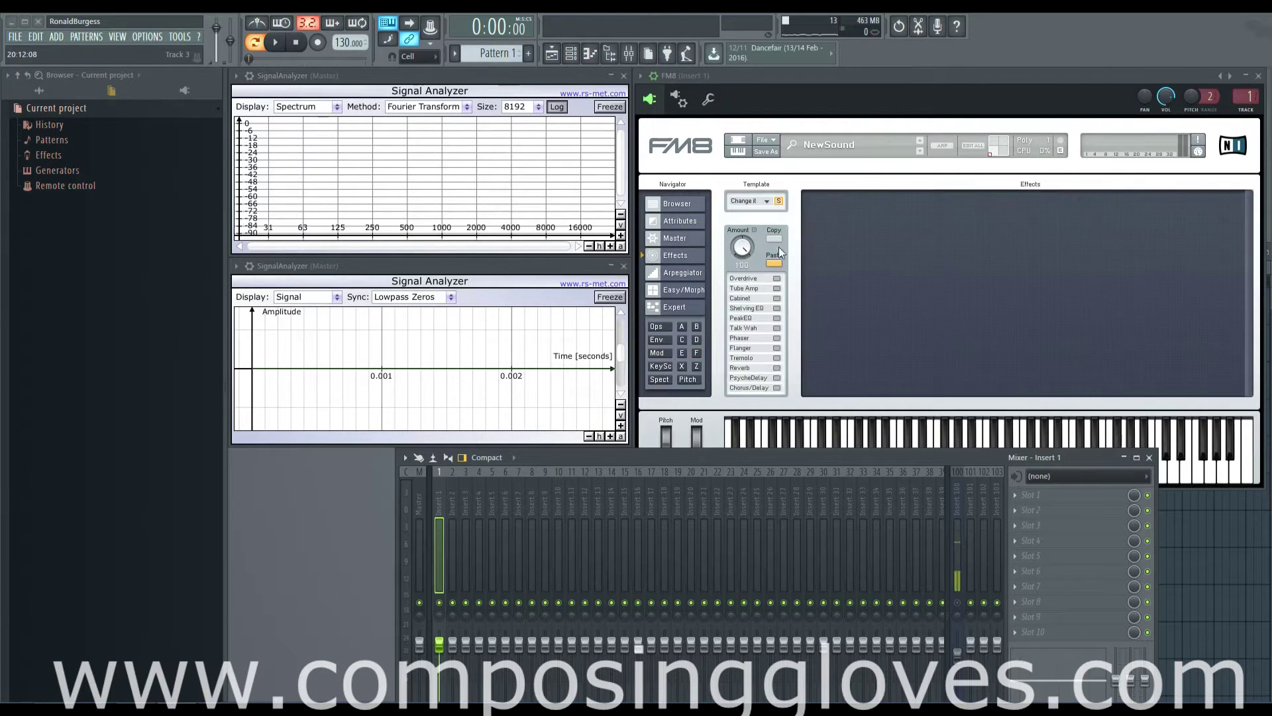
click(776, 279)
click(777, 288)
click(776, 308)
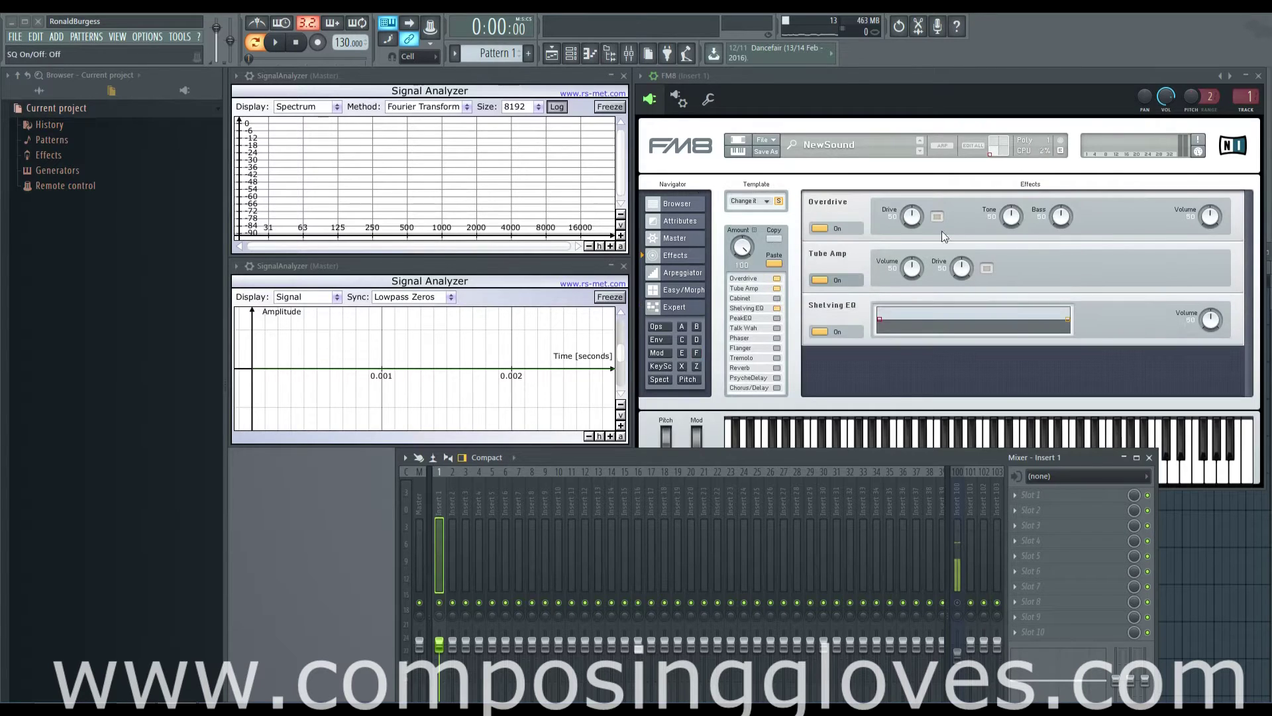
click(689, 307)
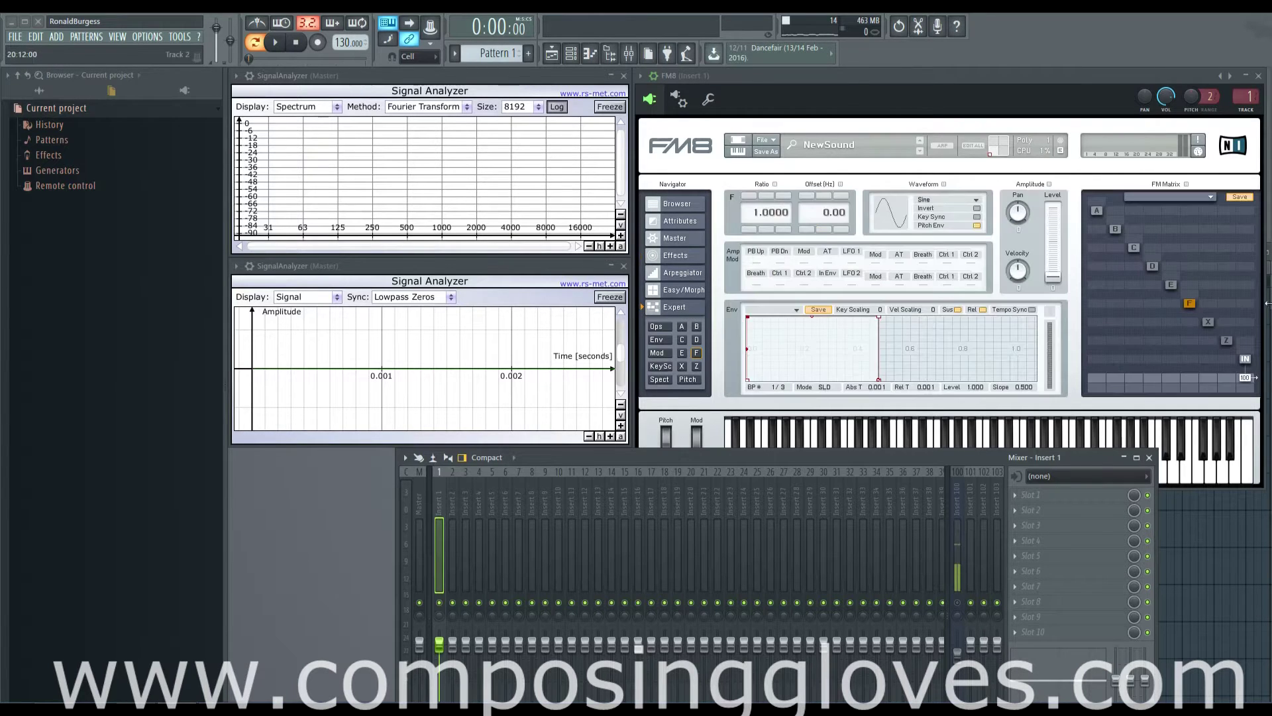
Show the sound's effects attributes and set the bank name to FM8 Factory
click(694, 227)
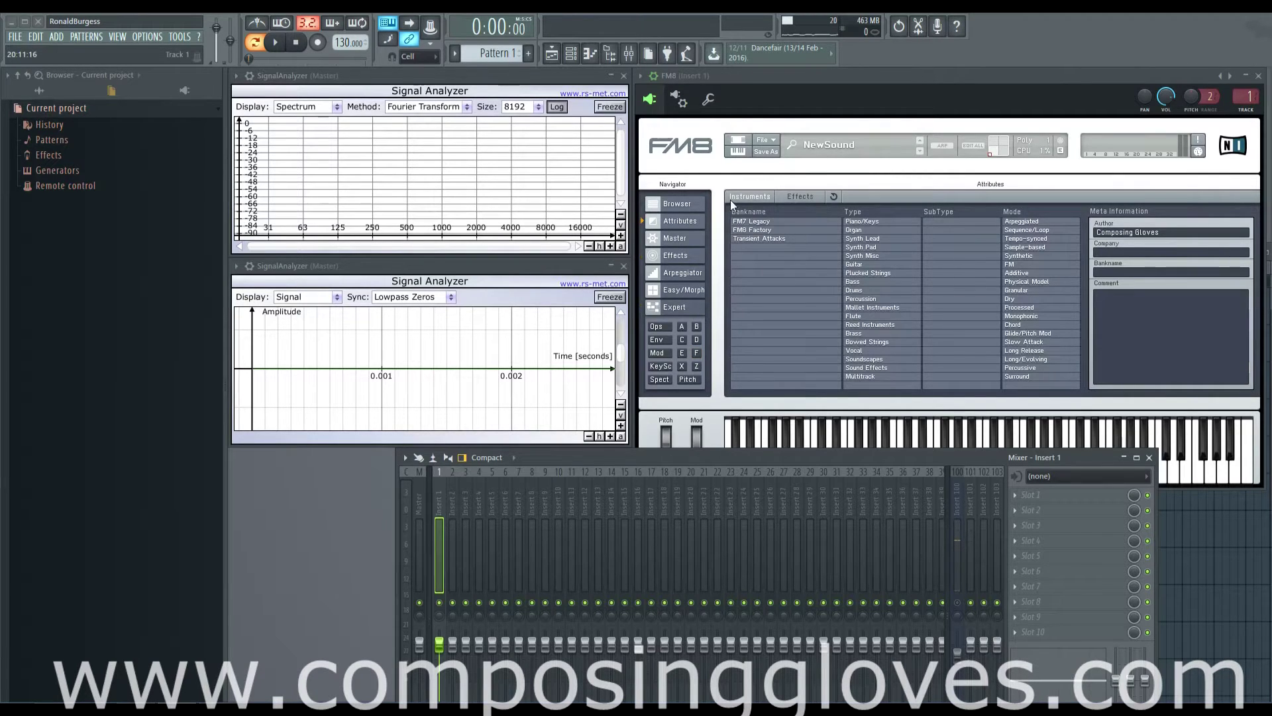
click(806, 198)
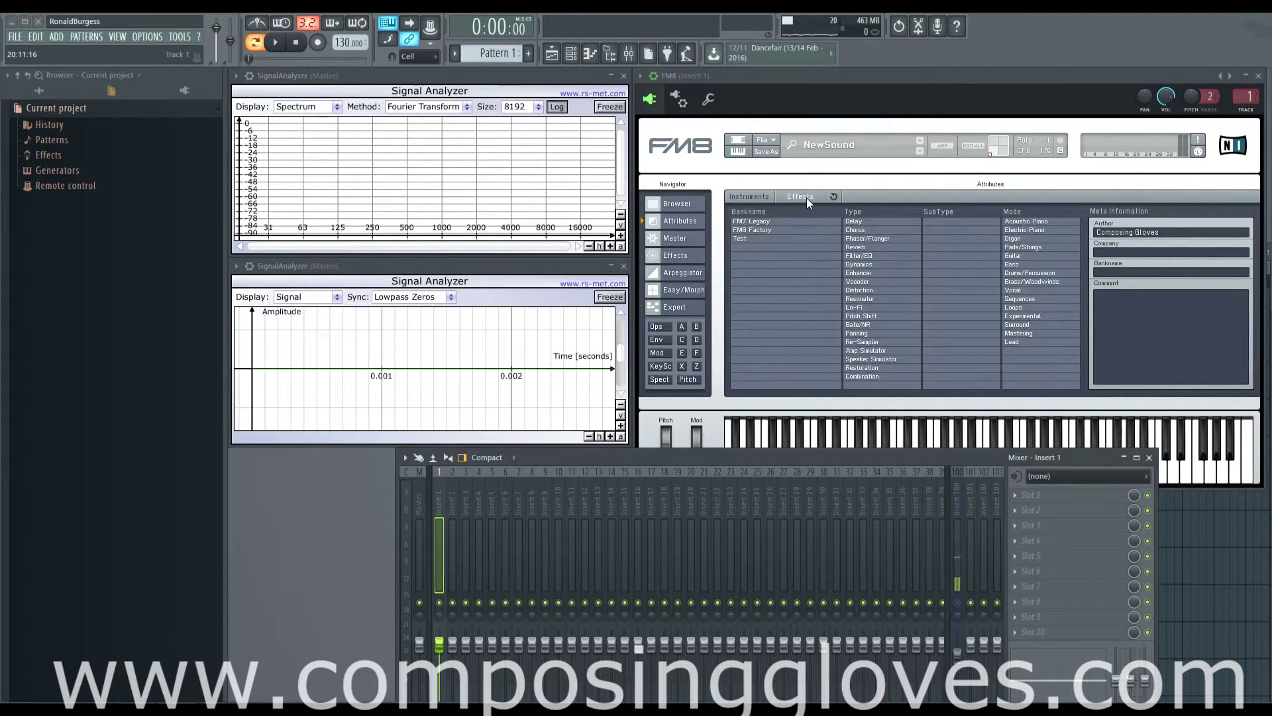
click(777, 232)
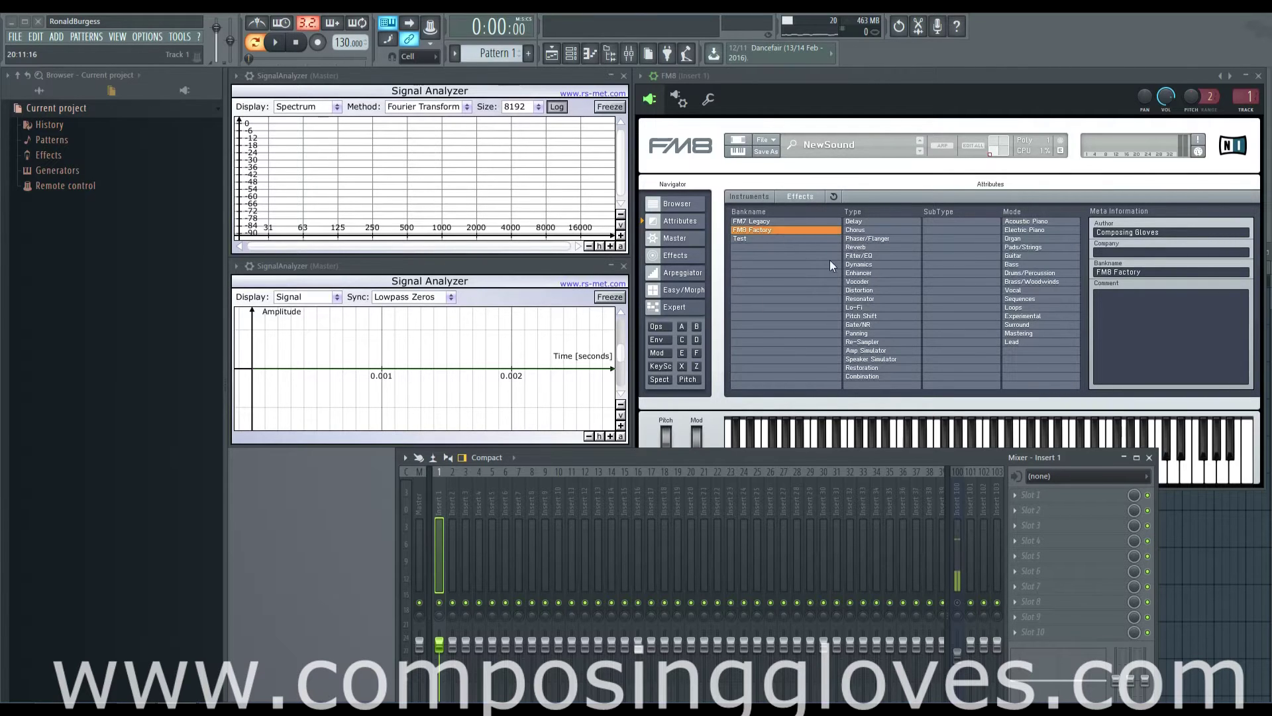
Tag the sound with bank Test, types Enhancer and Pitch Shift, subtypes Formant Shifter and Octaver, and mode Brass/Woodwinds
click(754, 236)
click(894, 273)
click(884, 316)
click(948, 264)
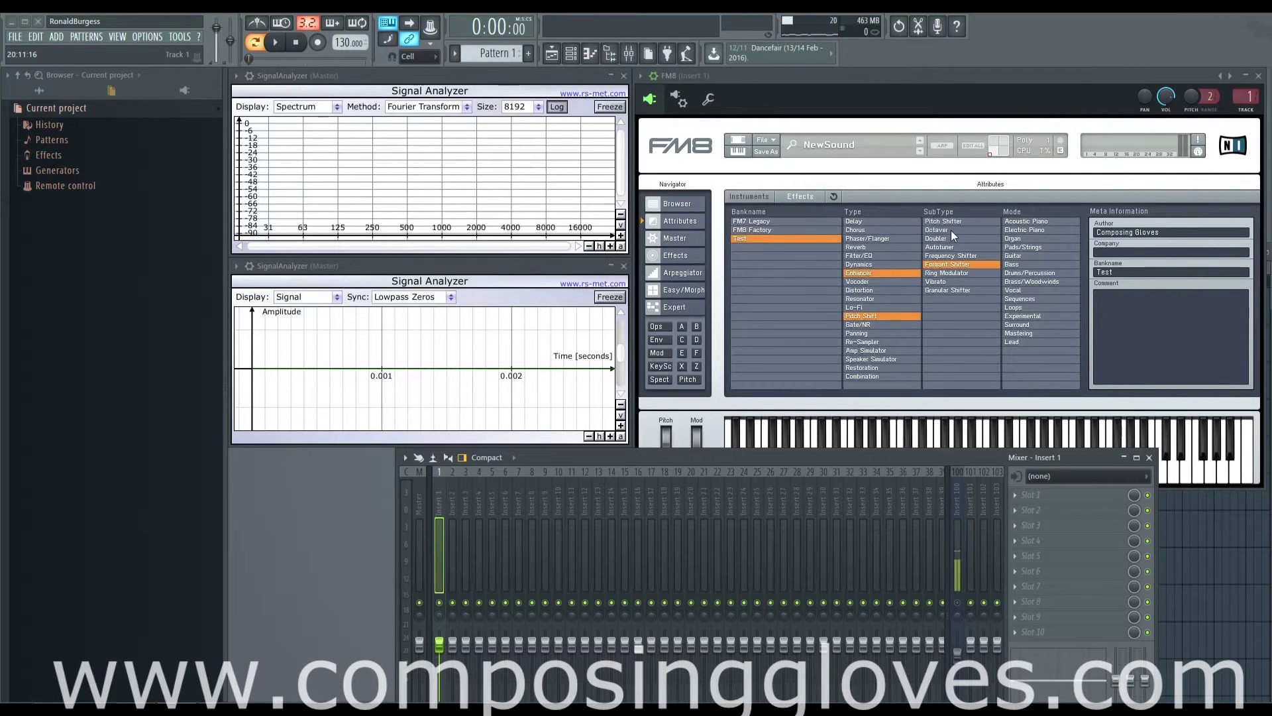
click(951, 230)
click(1039, 281)
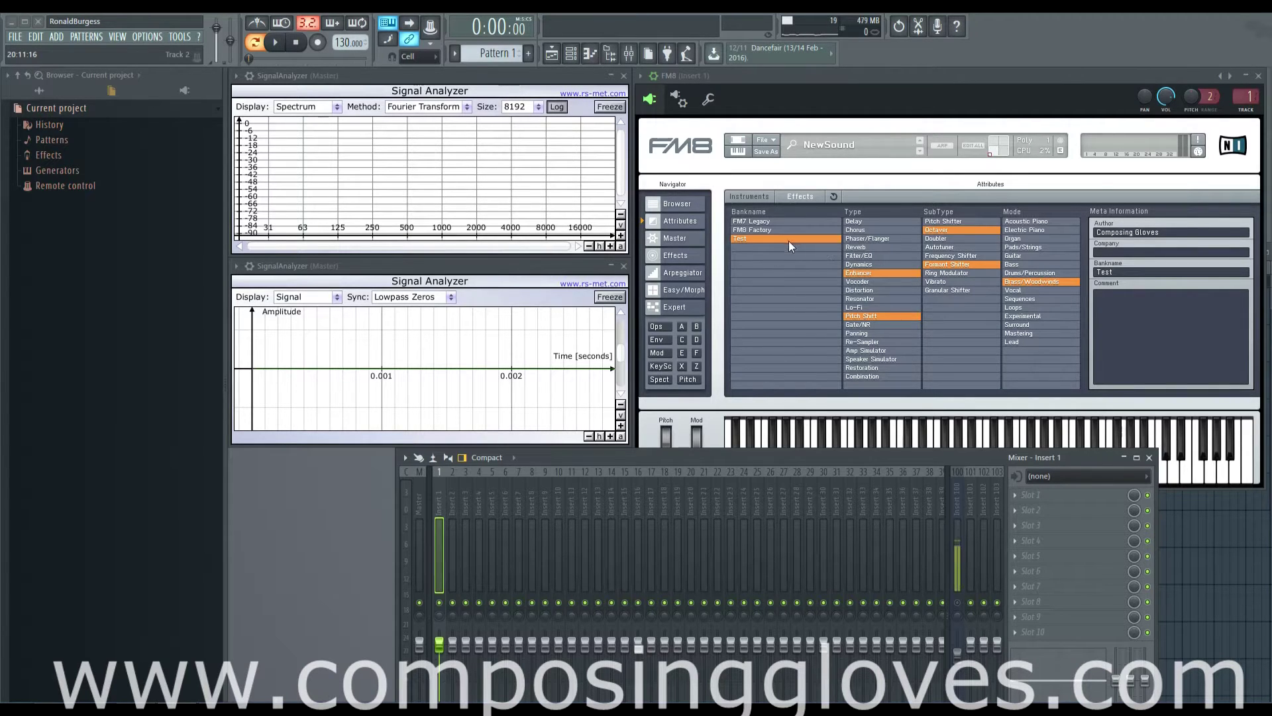
Filter the browser's effects sounds by the Test bank, load the Test sound and display its FM matrix
click(693, 202)
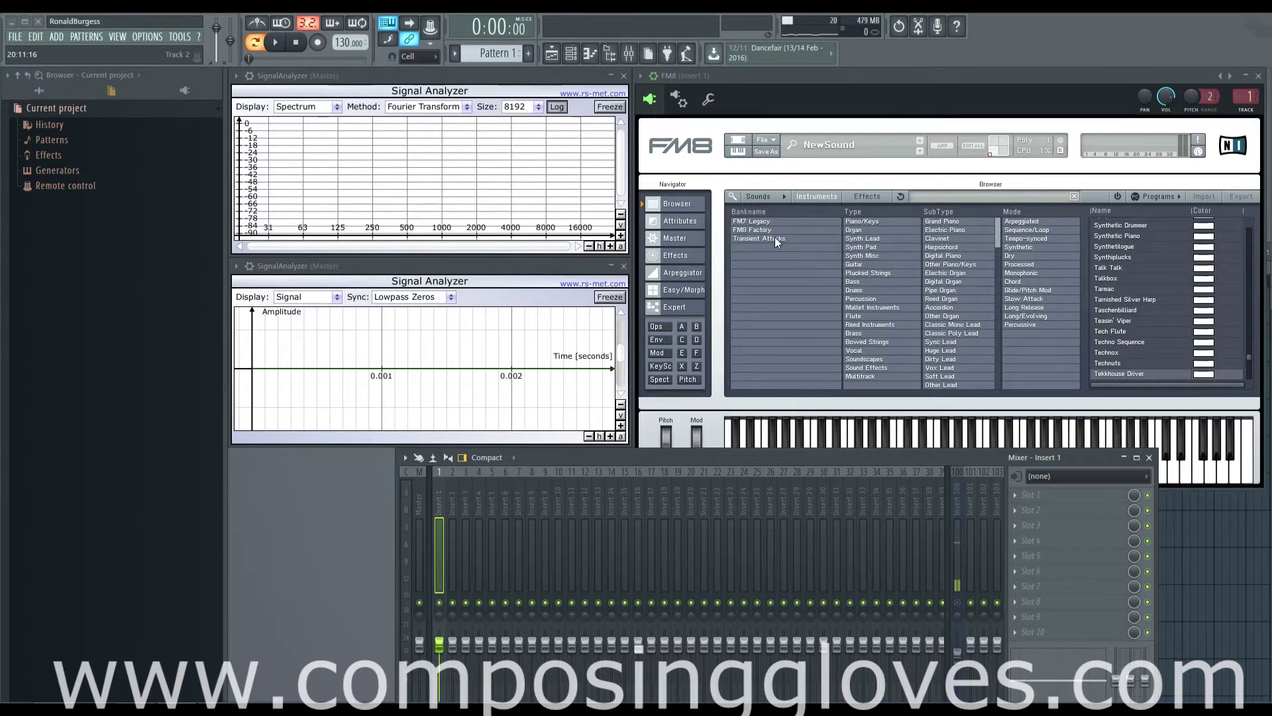
click(869, 199)
click(754, 238)
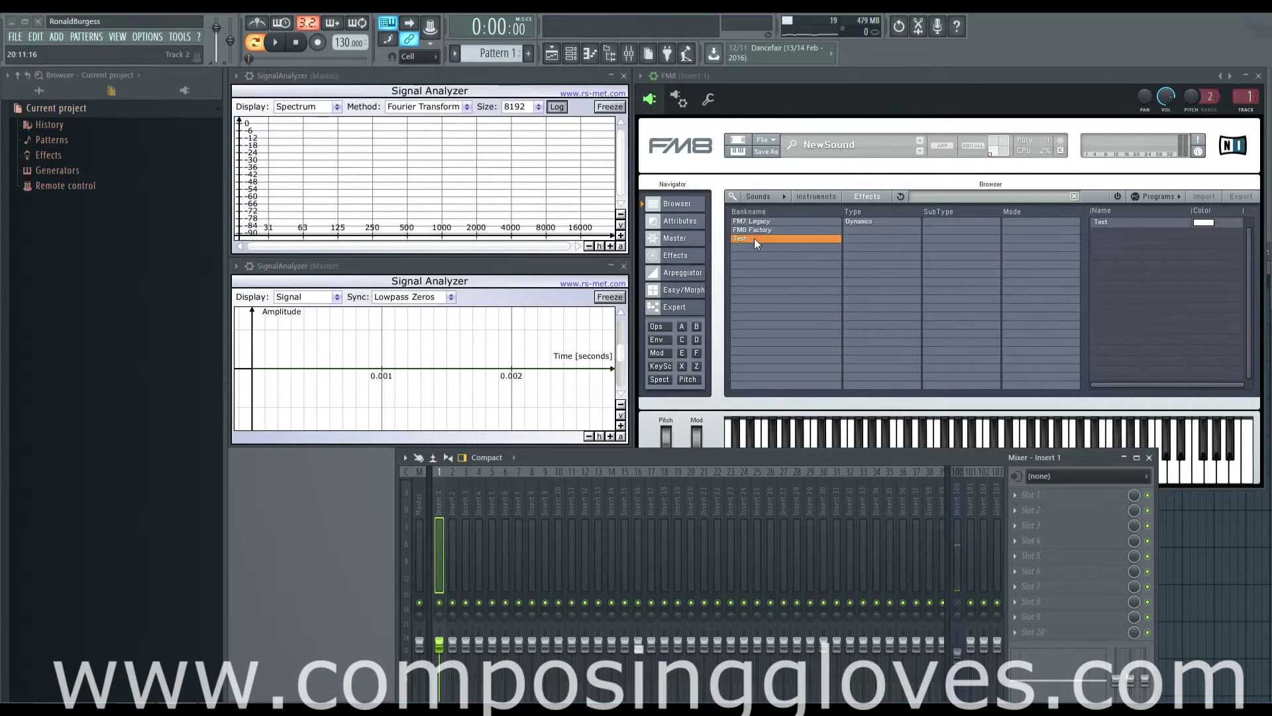
click(1110, 224)
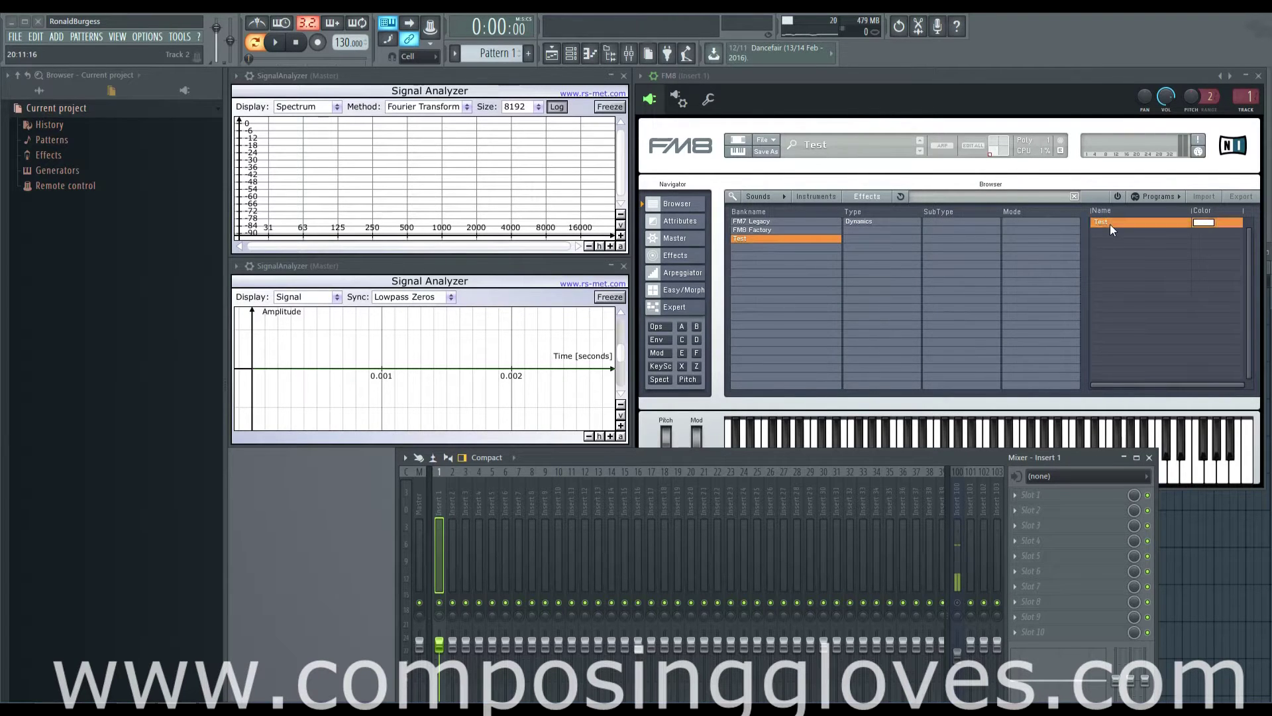
click(682, 256)
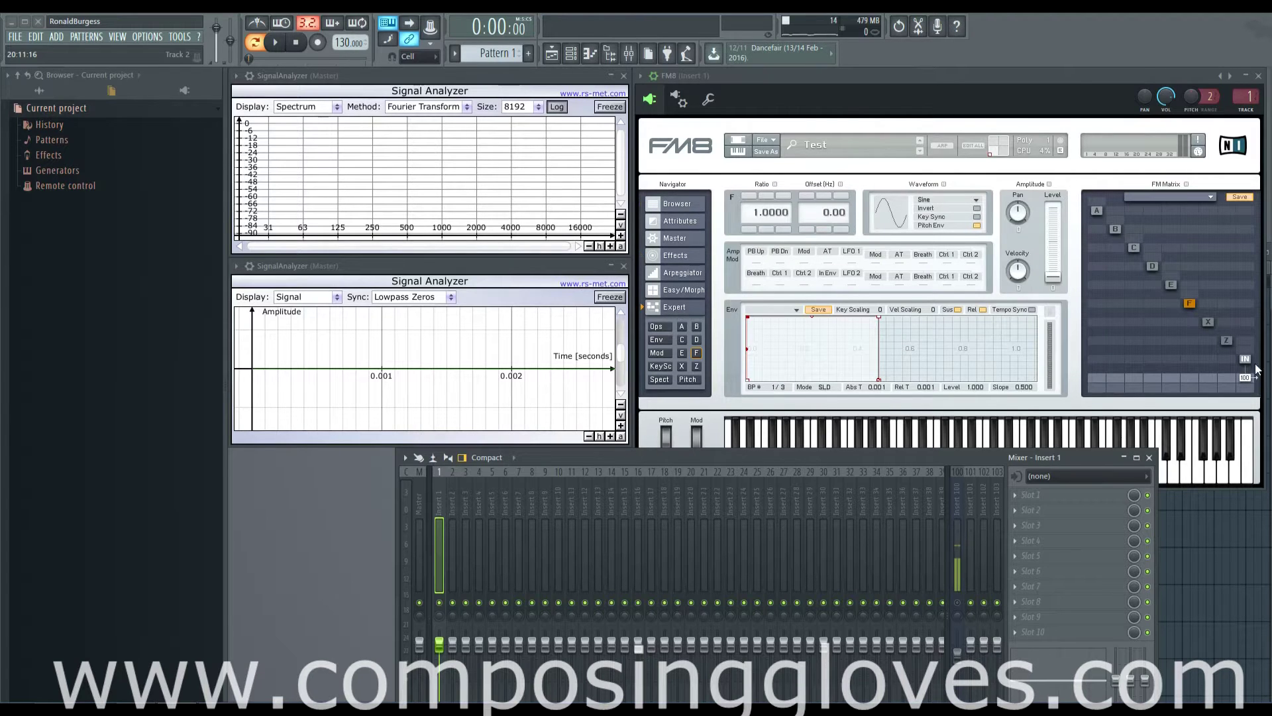
Compare the browser's Instruments and Effects listings, with a brief look at the sound's attributes
click(689, 204)
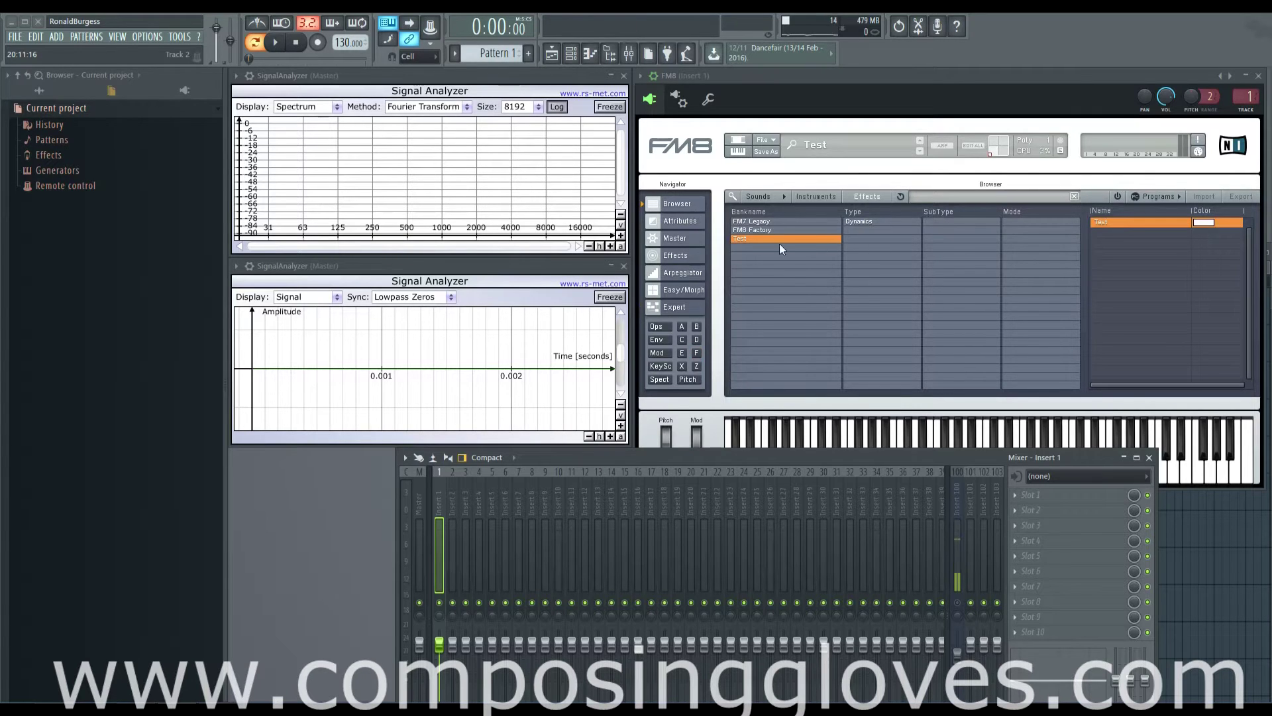
click(681, 221)
click(686, 202)
click(828, 197)
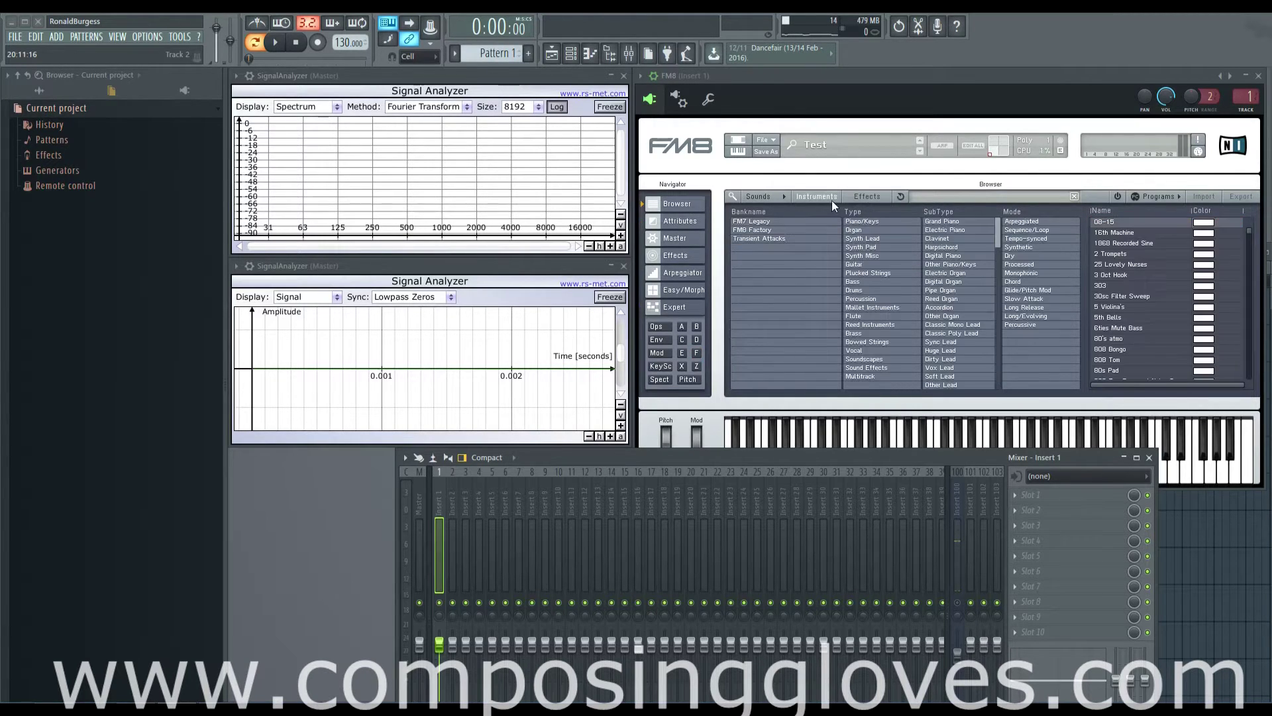
click(868, 196)
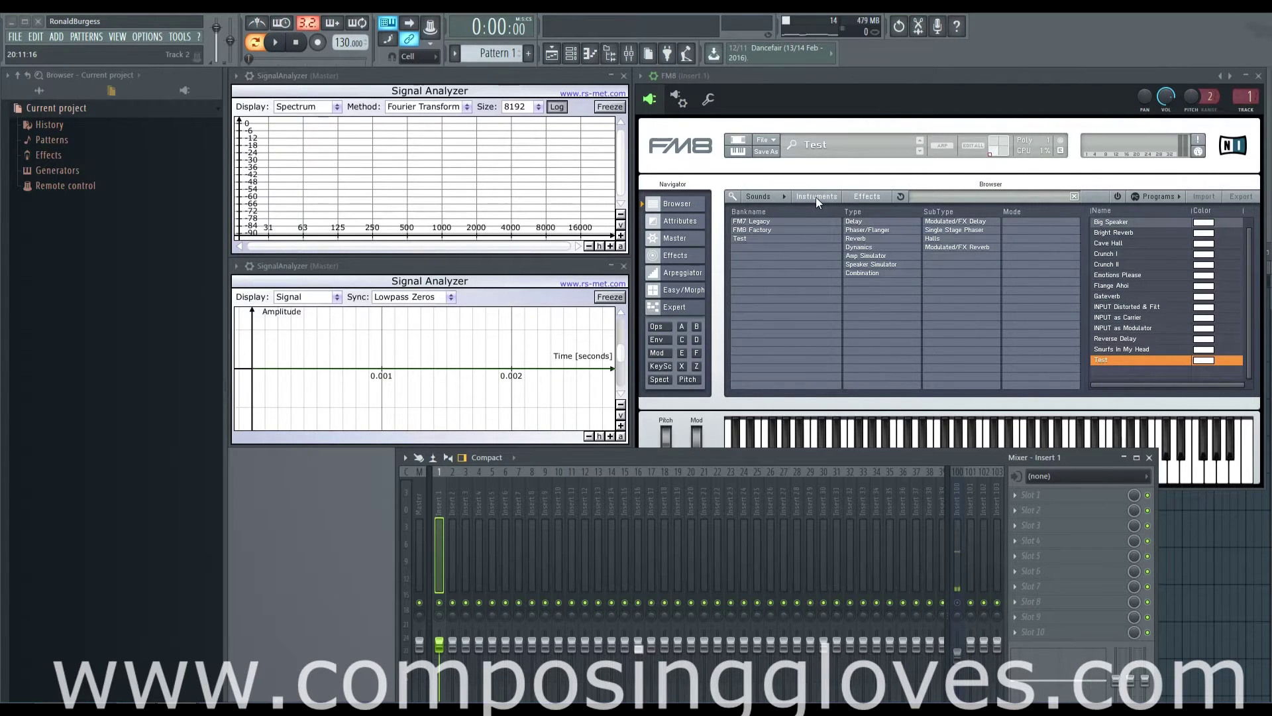
click(819, 197)
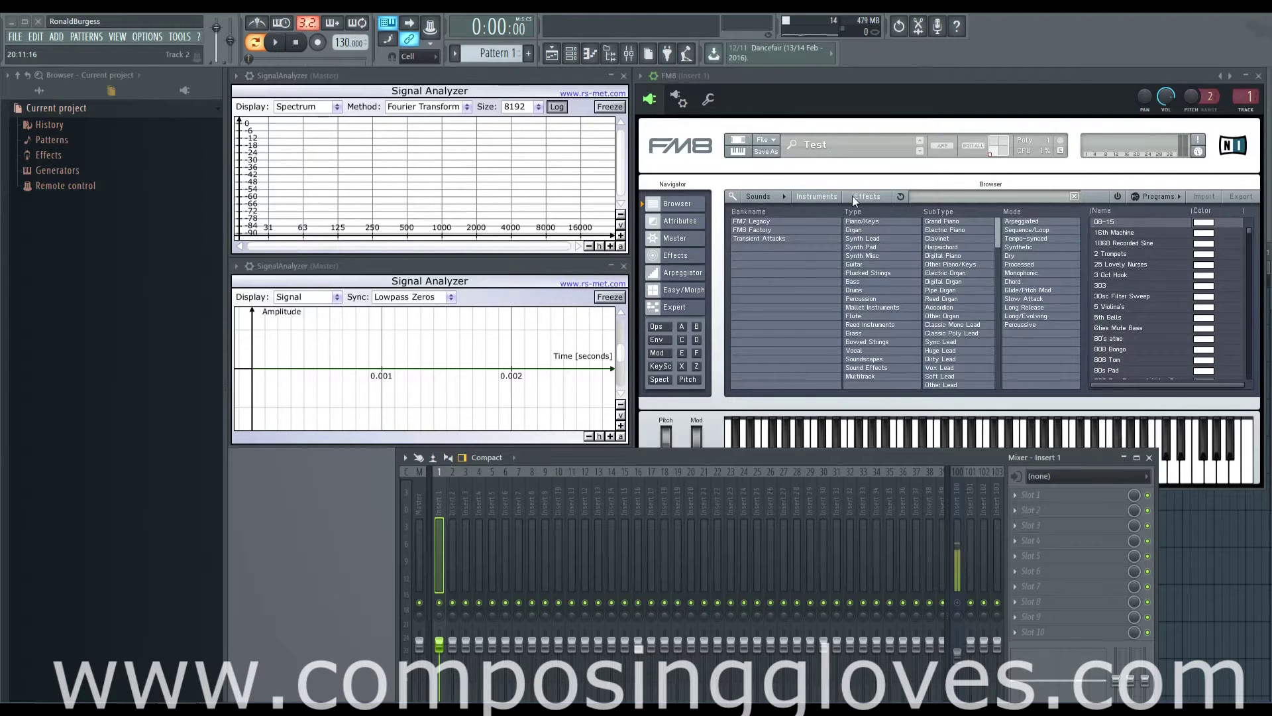
click(859, 196)
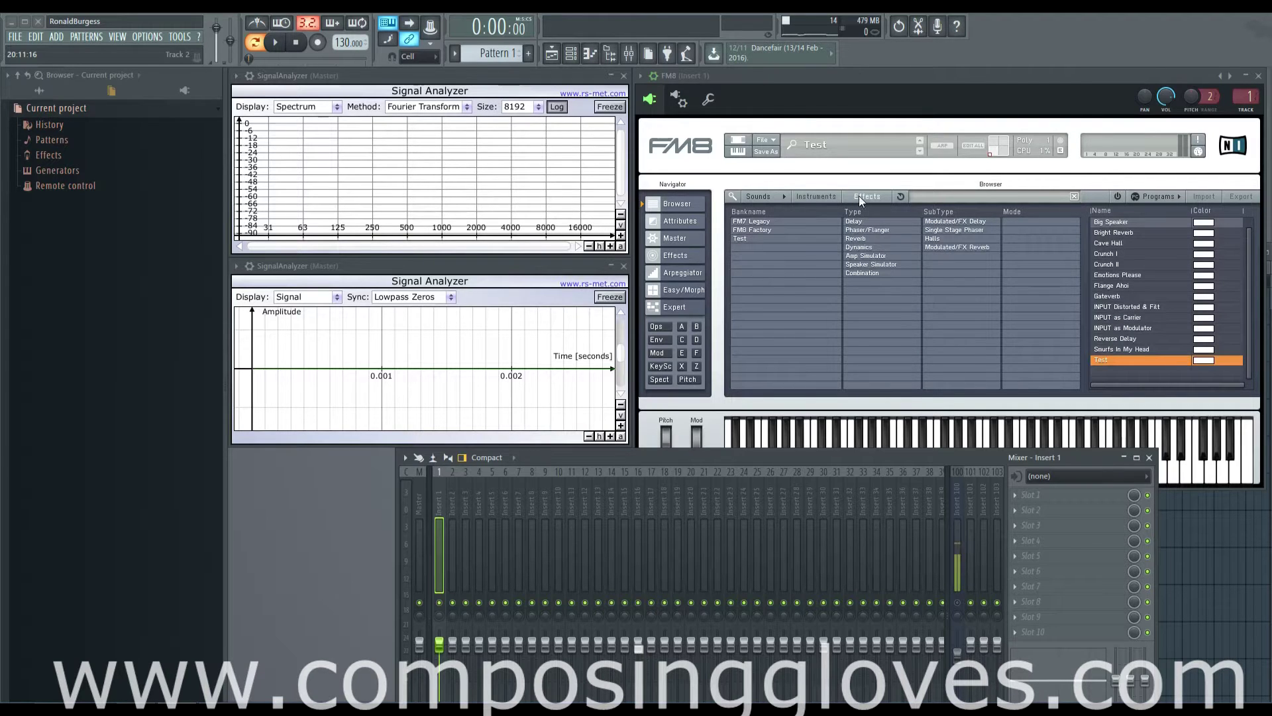
Narrow the effects sounds to the FM8 Factory bank and Speaker Simulator type, and load Big Speaker
click(825, 229)
click(884, 255)
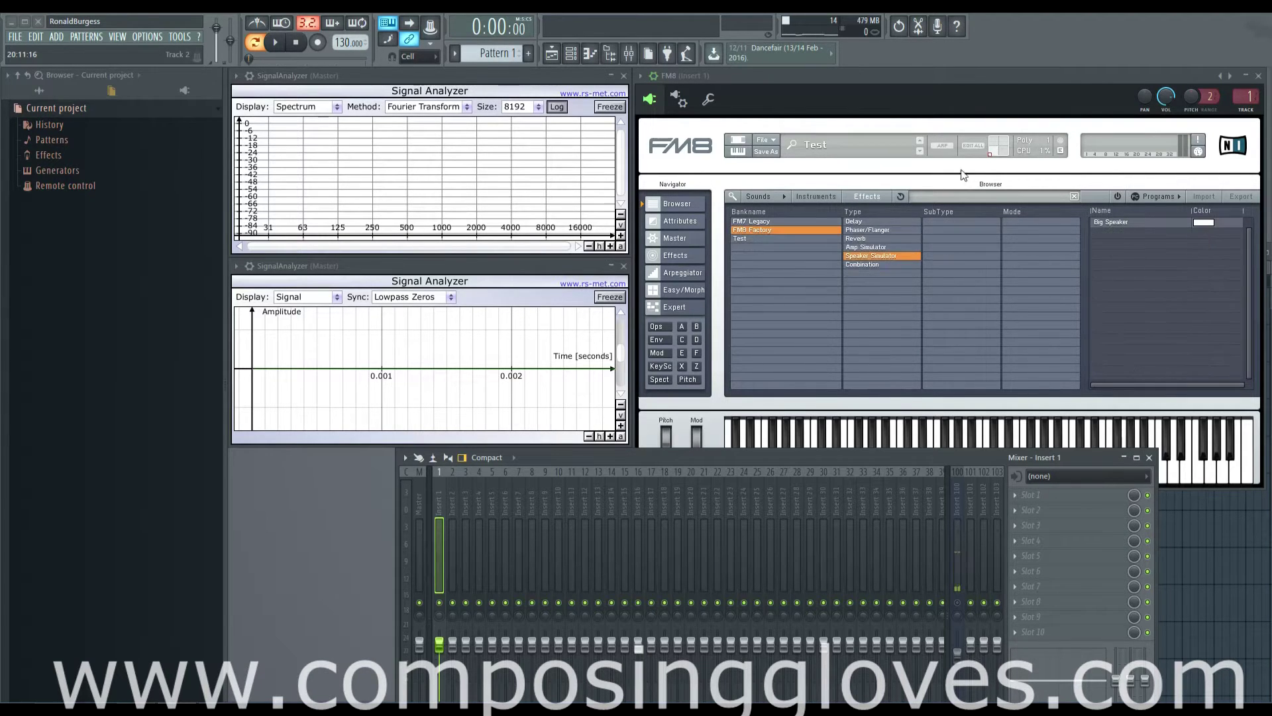
click(920, 151)
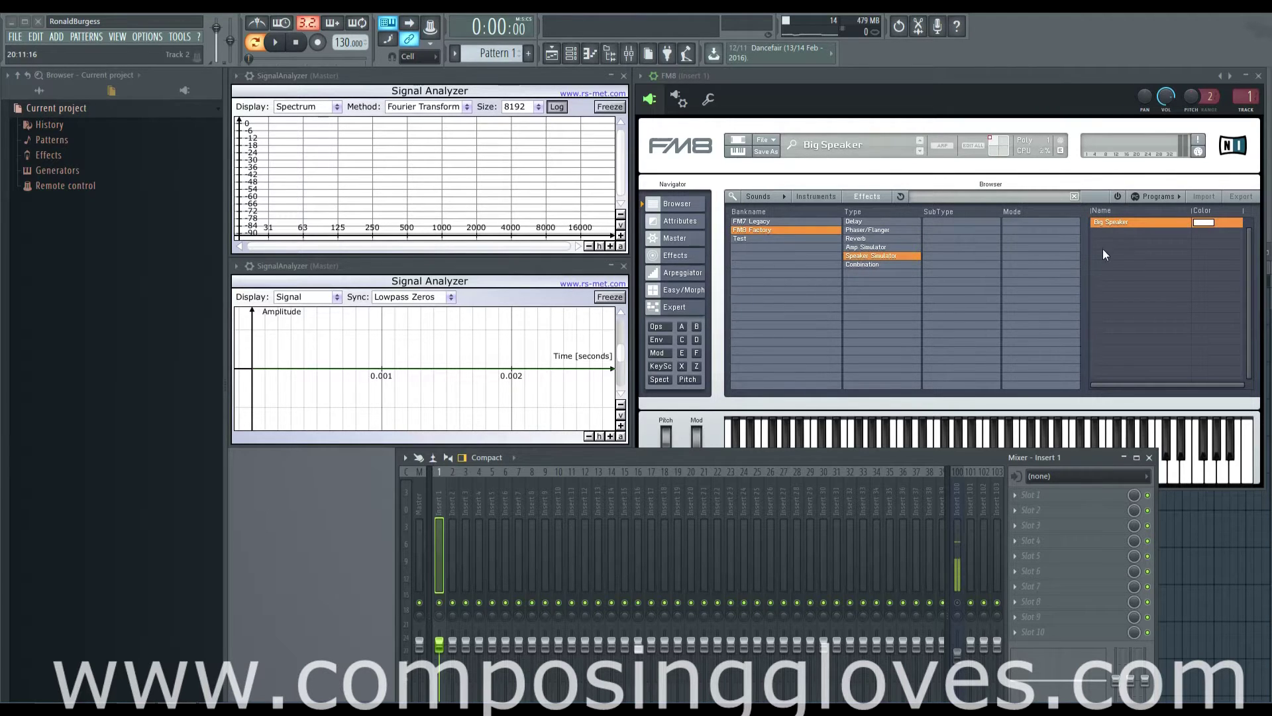
Clear the bank and type filters, step through the effects sounds to Emotions Please and display its FM matrix
click(875, 256)
click(789, 230)
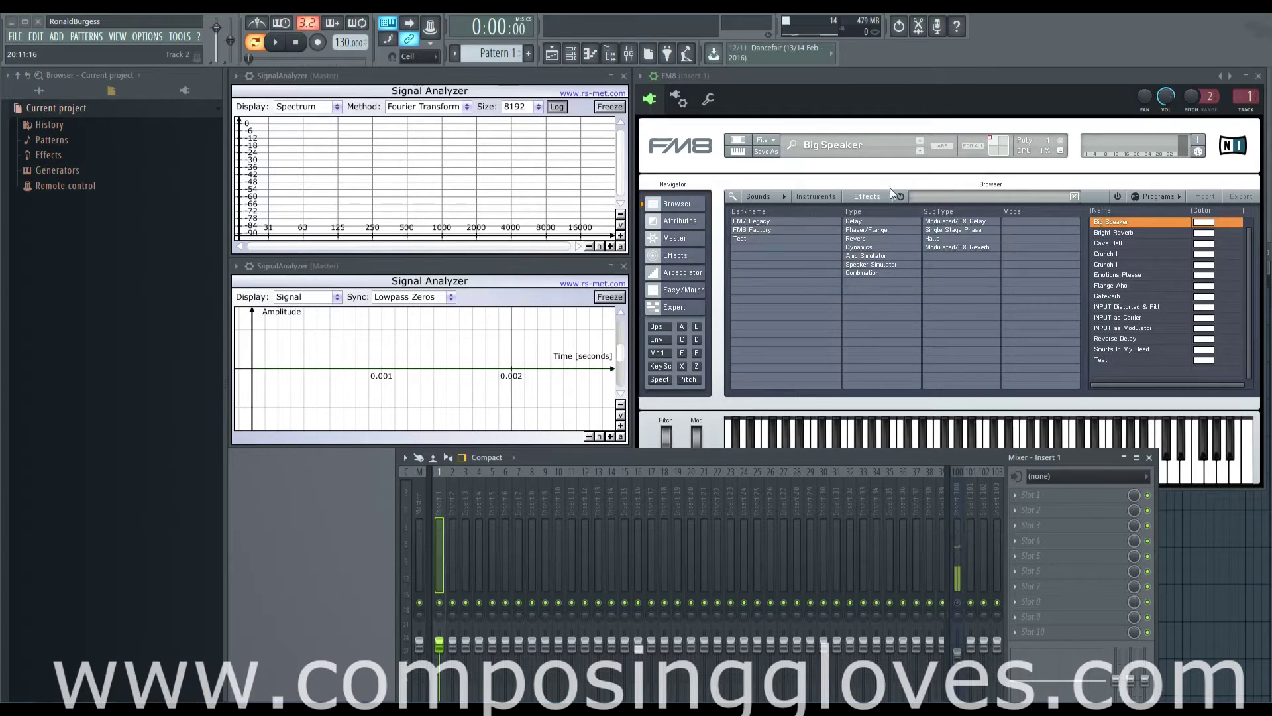
click(920, 147)
click(919, 147)
click(920, 147)
click(920, 147)
click(920, 147)
click(920, 138)
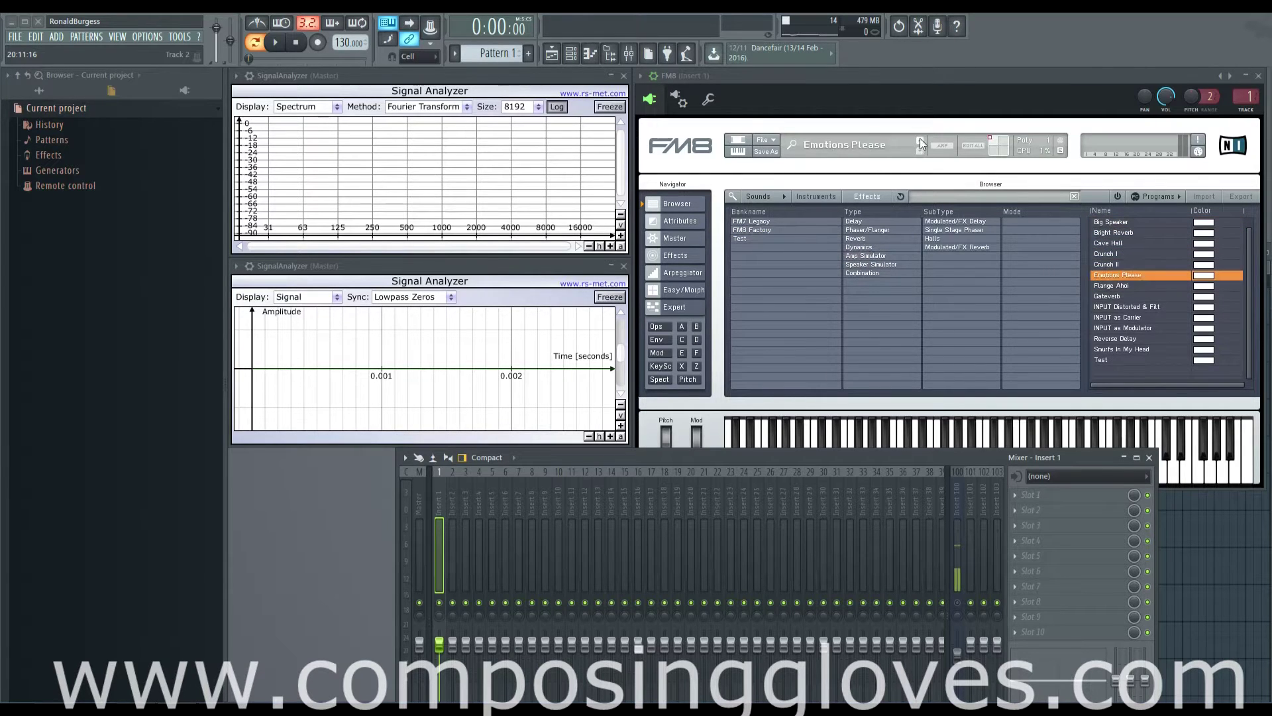
click(920, 138)
click(920, 138)
click(920, 138)
click(919, 151)
click(918, 152)
click(919, 151)
click(919, 151)
click(690, 308)
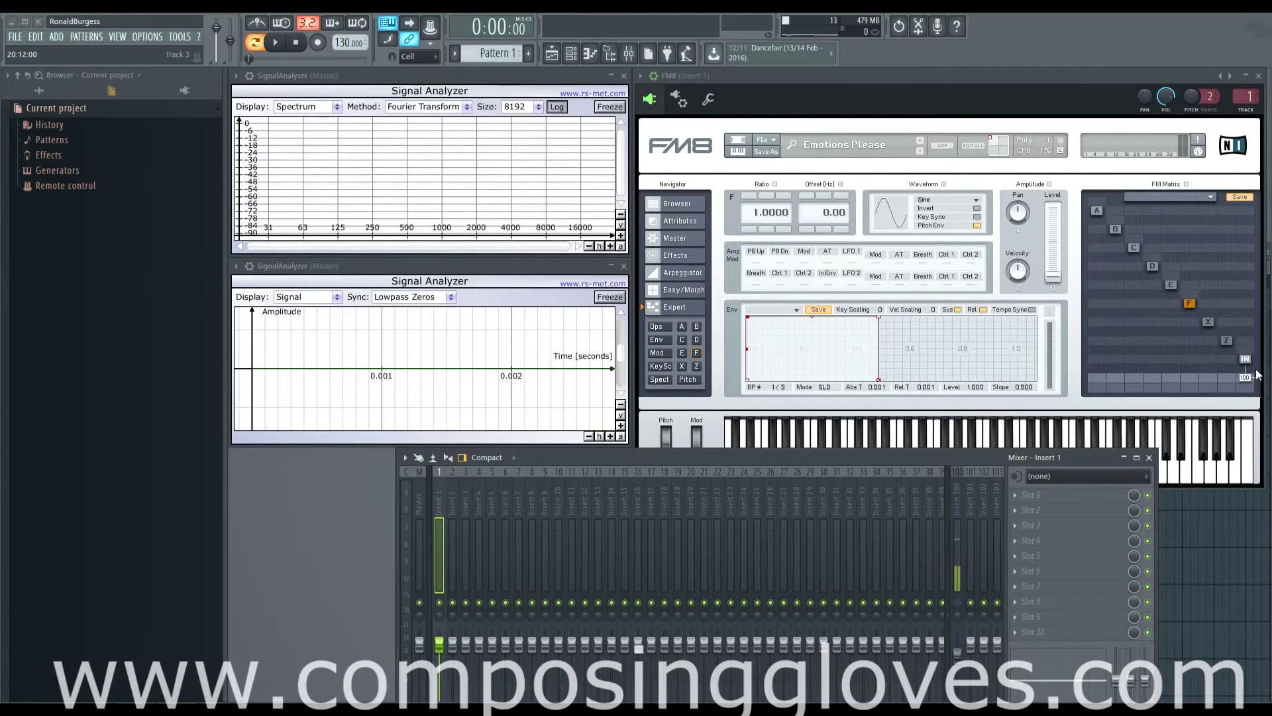
Check the Instruments attributes of Emotions Please and step forward through the sounds to Smurfs In My Head
click(670, 219)
click(679, 203)
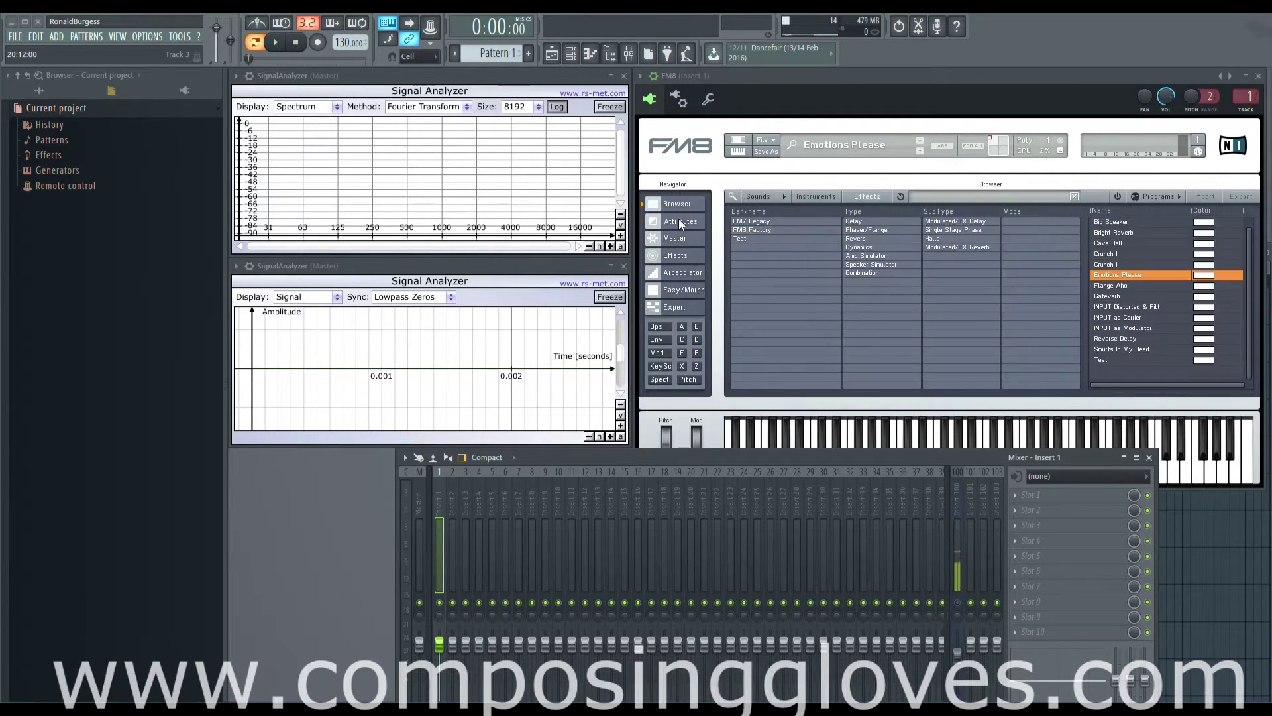
click(678, 218)
click(752, 198)
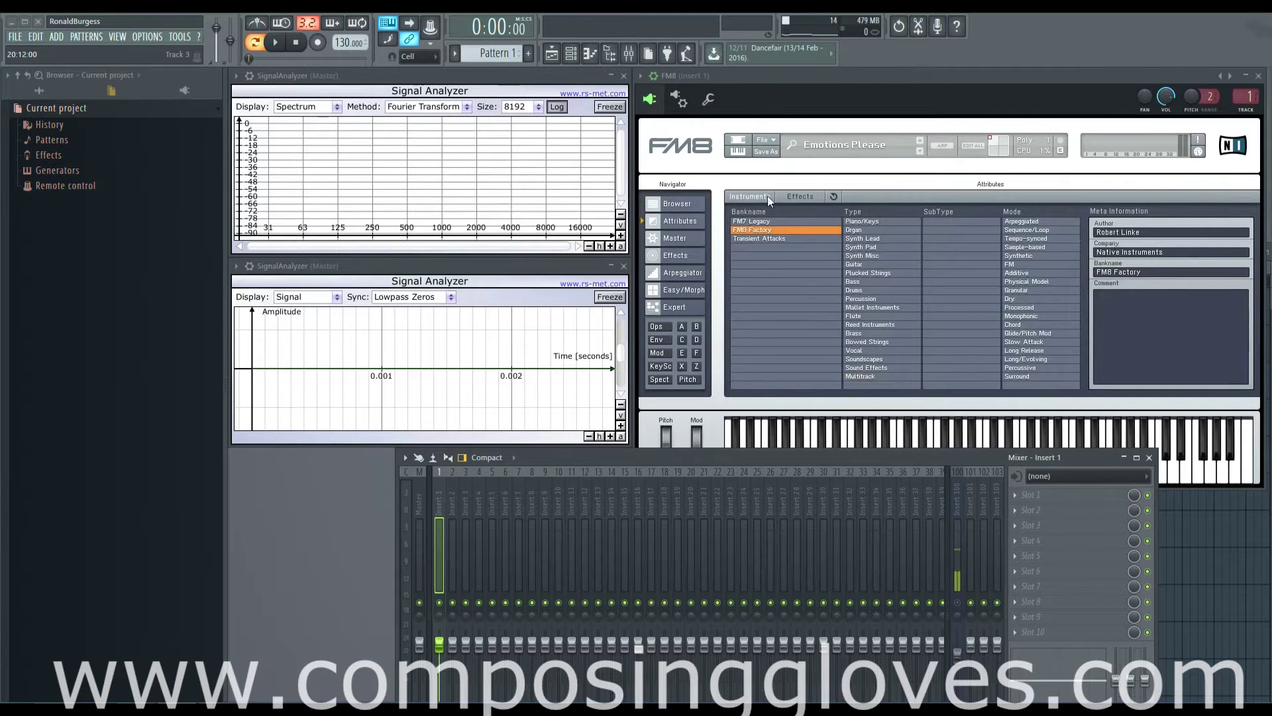
click(920, 150)
click(920, 150)
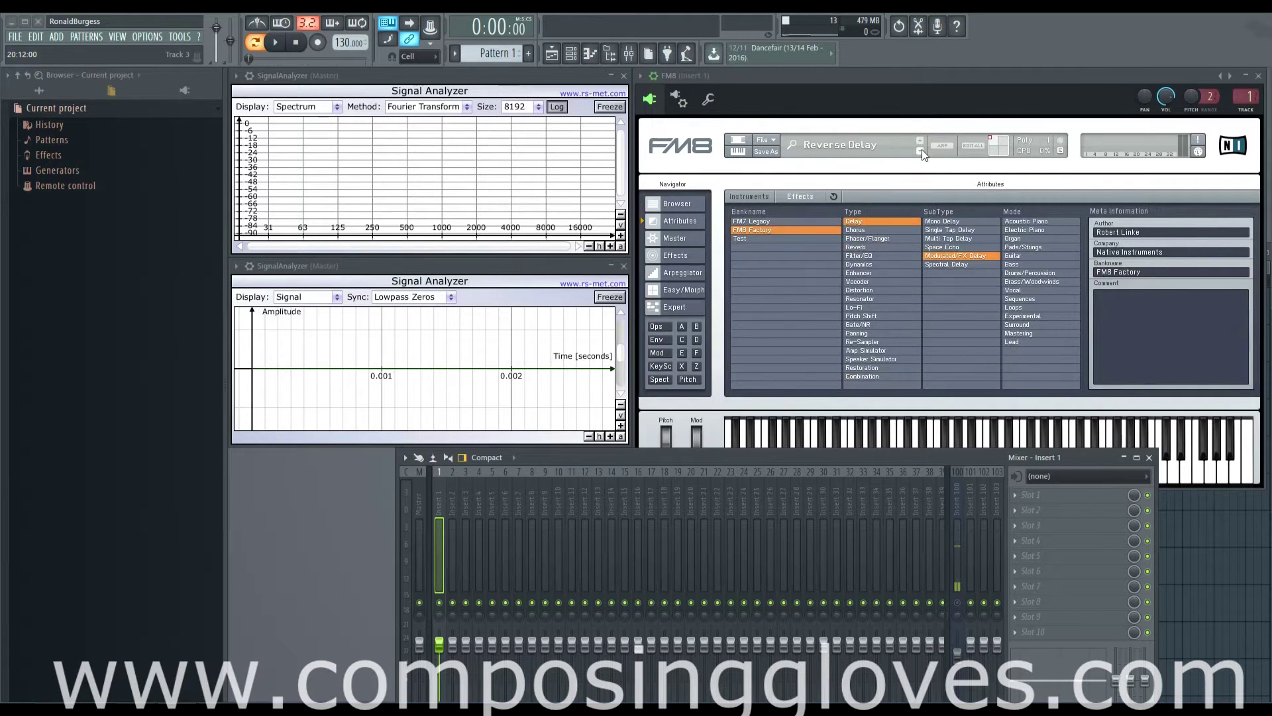
click(919, 151)
Filter the effects browser by FM8 Factory, step through the sounds to Emotions Please and check its attributes
click(674, 205)
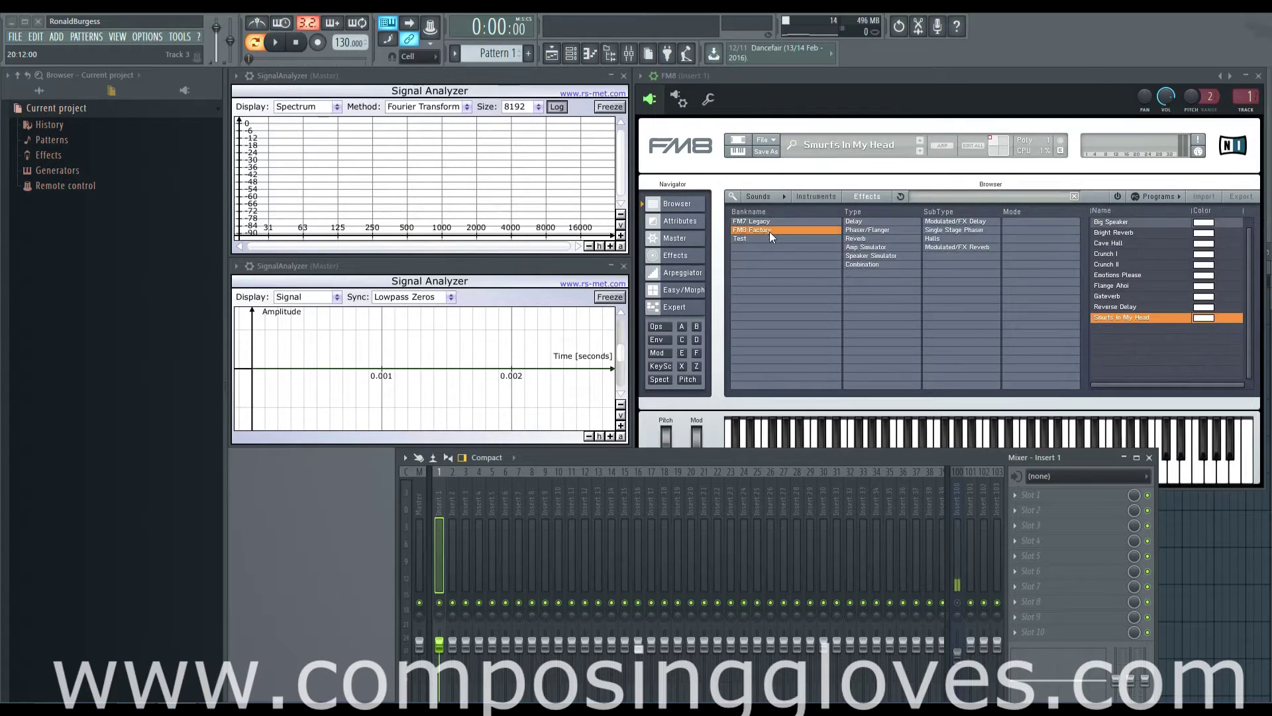
click(919, 150)
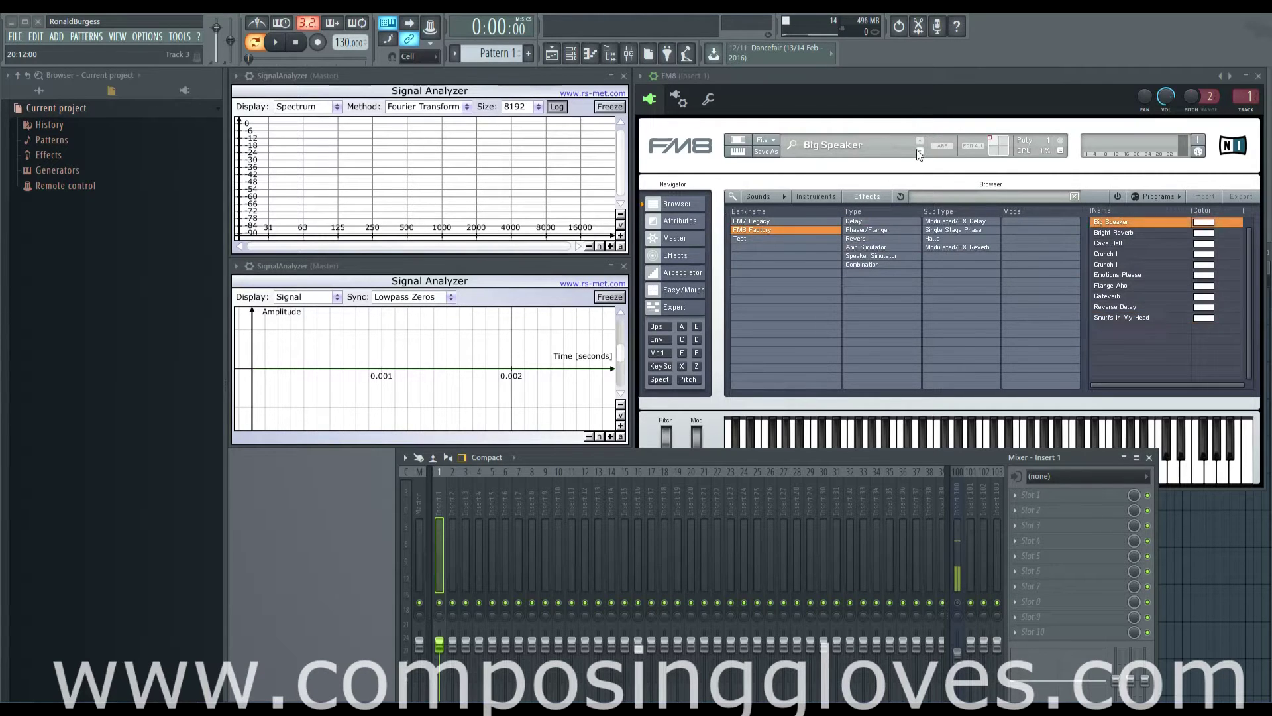
click(919, 151)
click(919, 150)
click(919, 151)
click(918, 150)
click(918, 151)
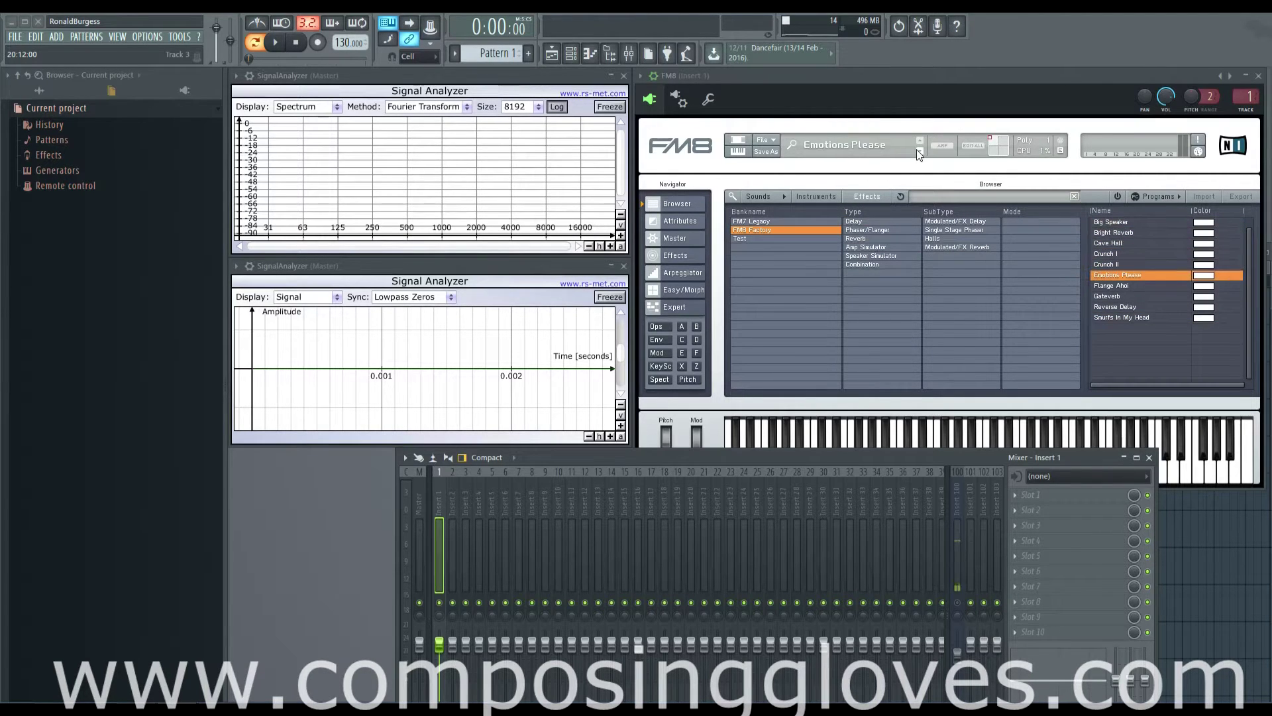
click(667, 221)
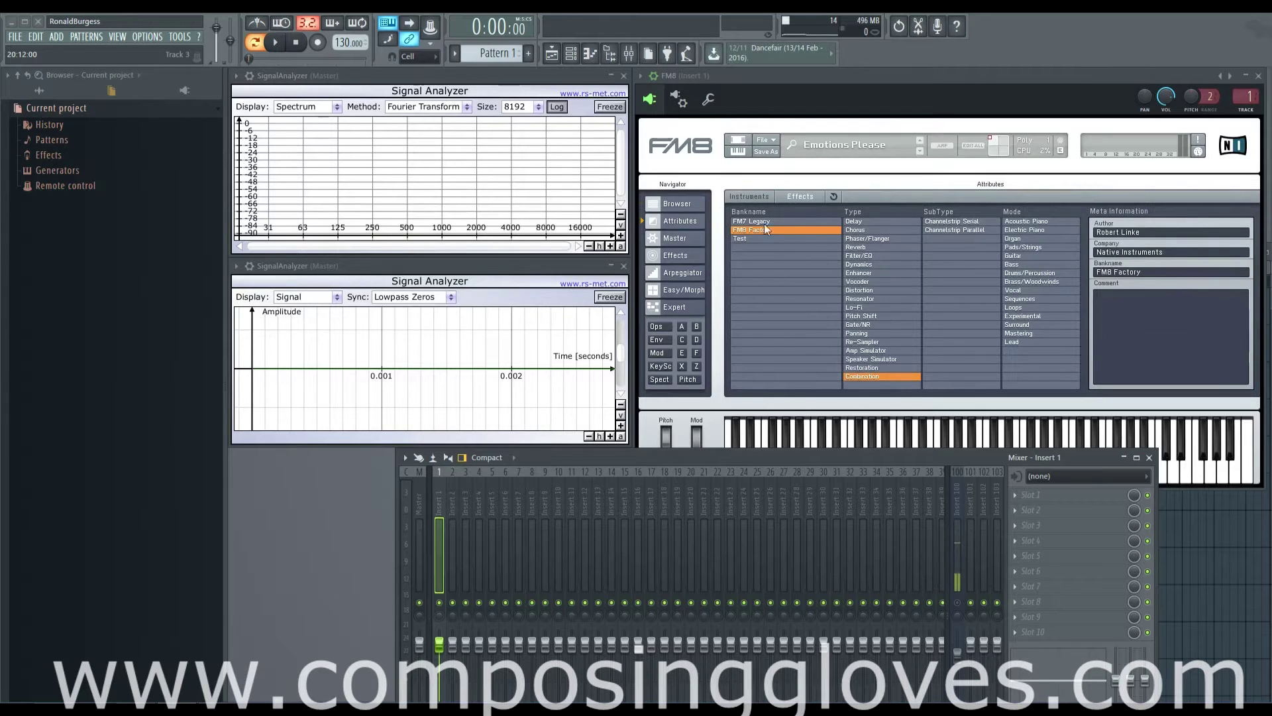
click(673, 204)
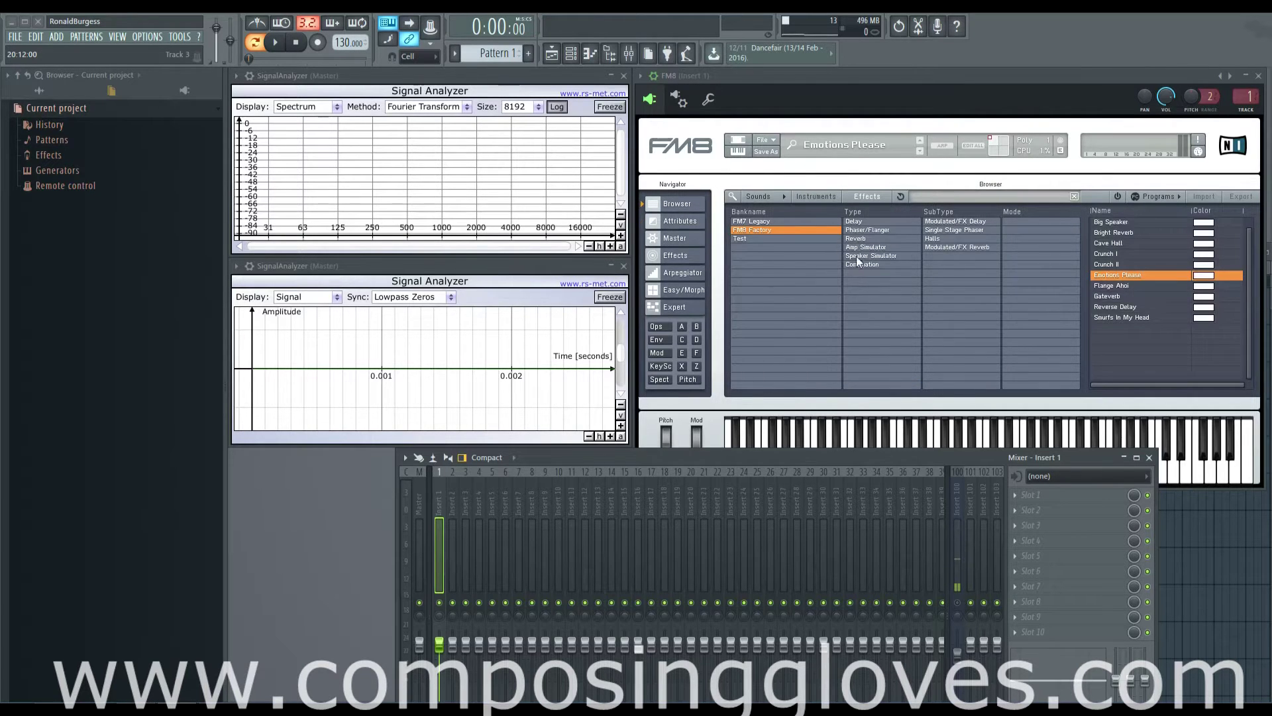
On the Effects page, turn the overall effects Amount down to 0 and back up to 100
click(685, 258)
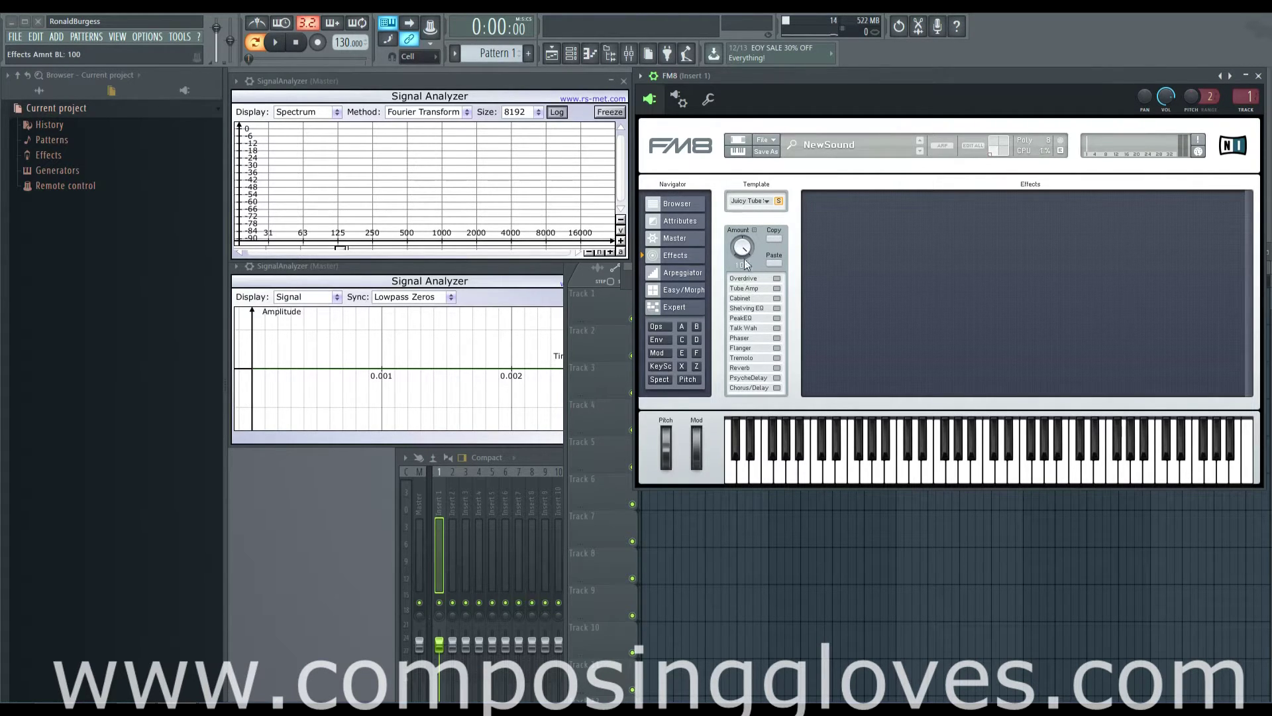
drag(746, 262, 770, 394)
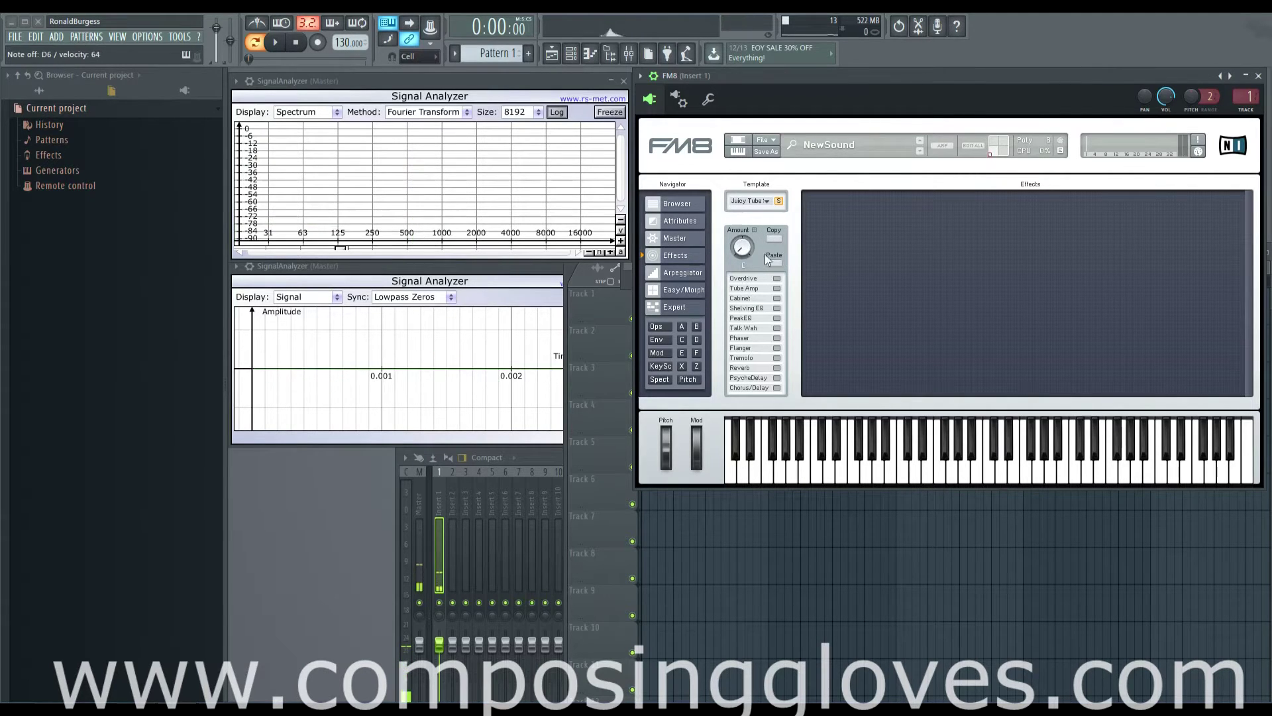
drag(743, 255, 764, 159)
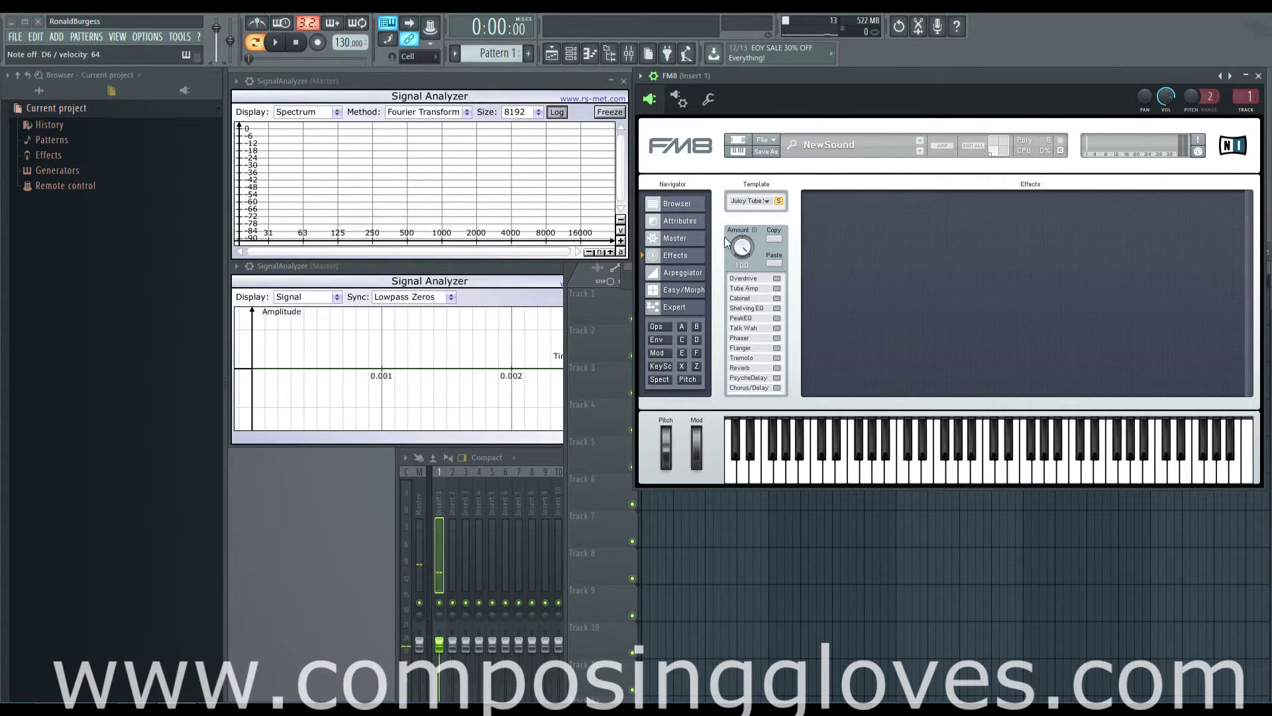
Enable the Overdrive, Tube Amp and Shelving EQ effects and copy the effects settings
click(776, 278)
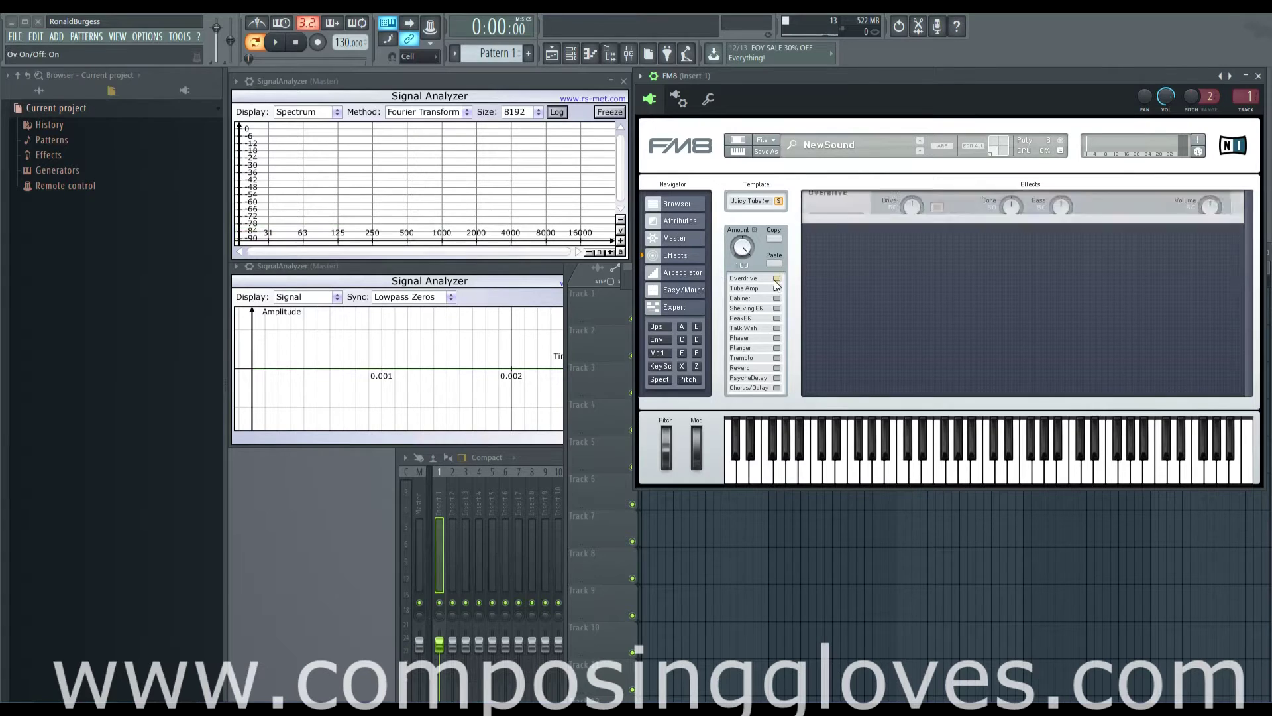
click(777, 288)
click(776, 308)
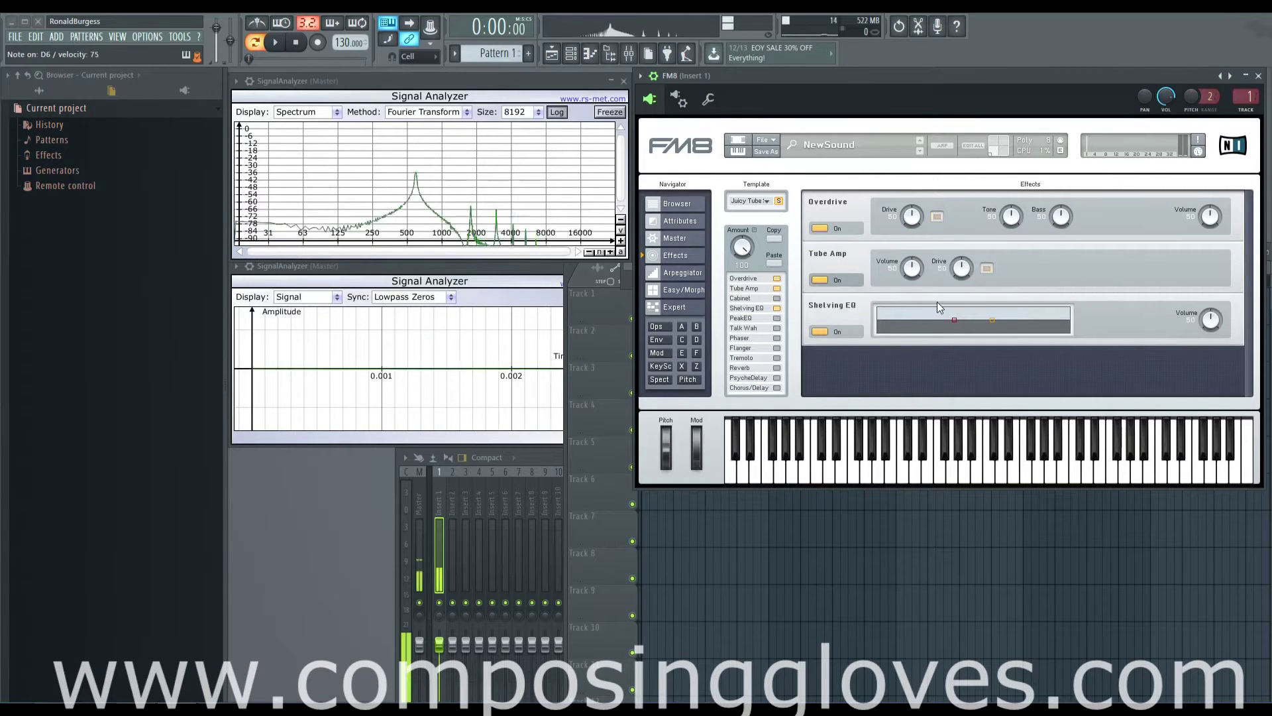
click(776, 240)
Load the Bright Reverb sound and review its Effects and Instruments attributes
click(920, 151)
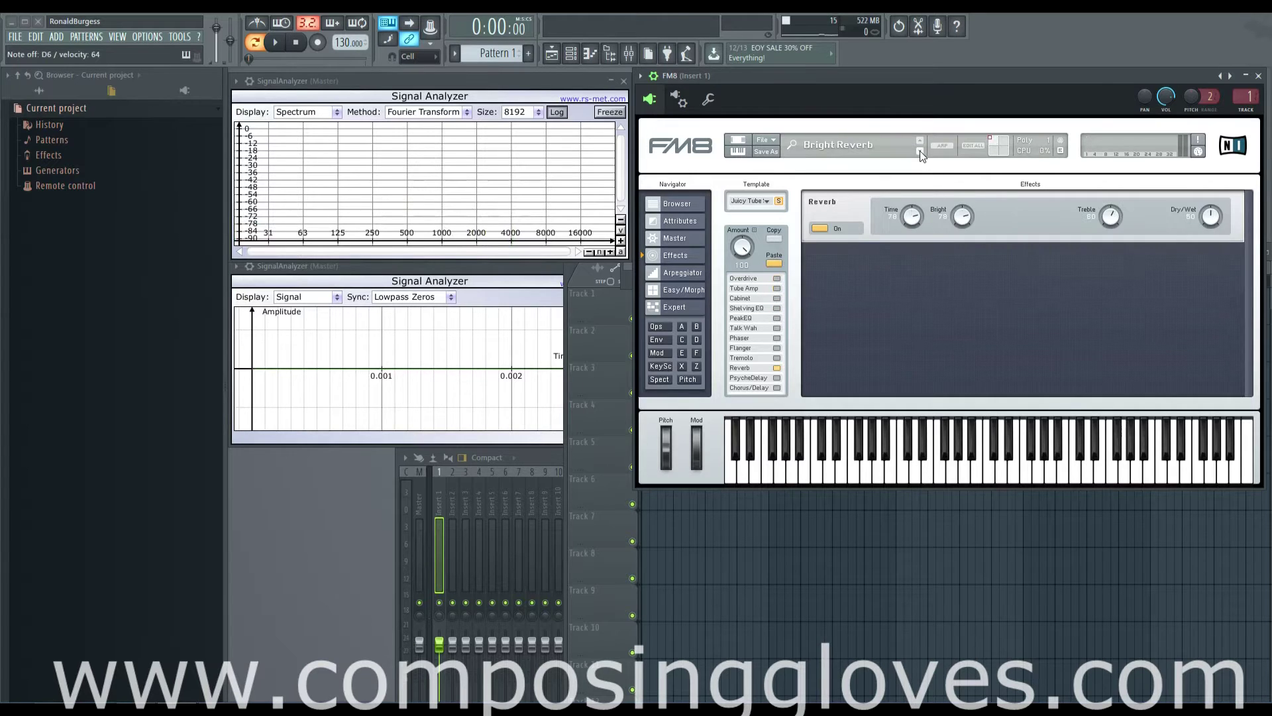
click(677, 221)
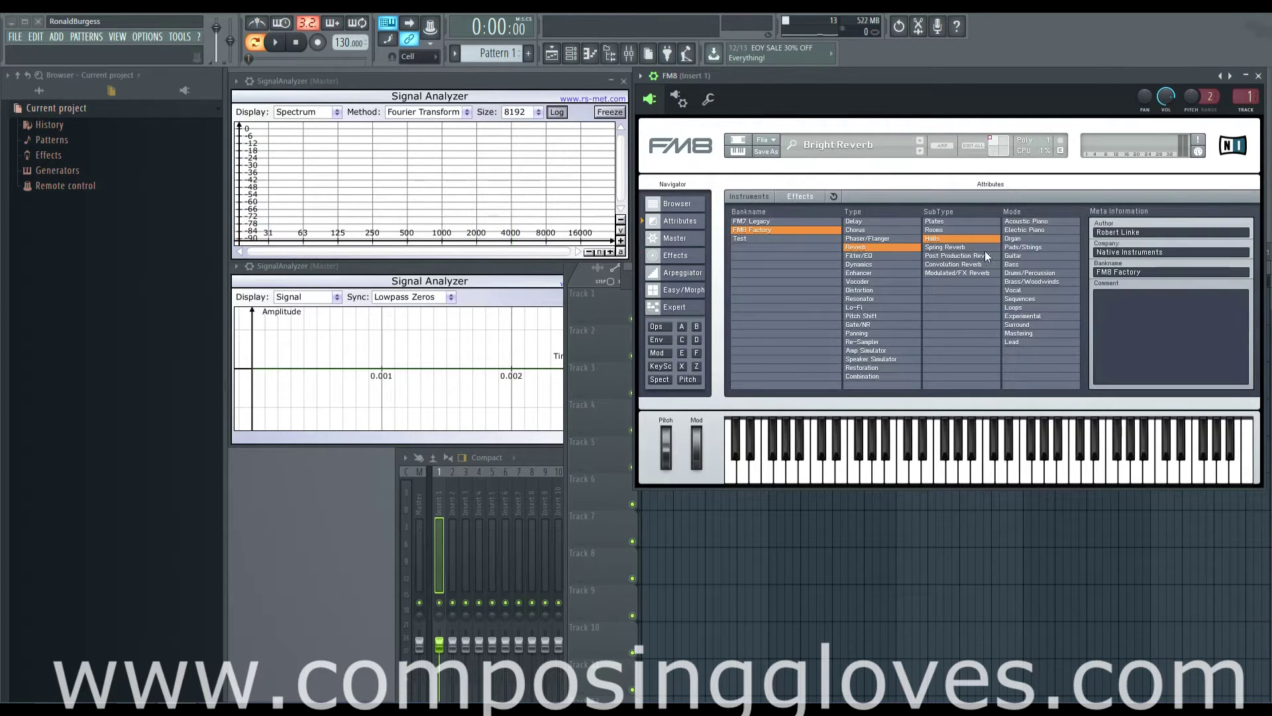
click(761, 196)
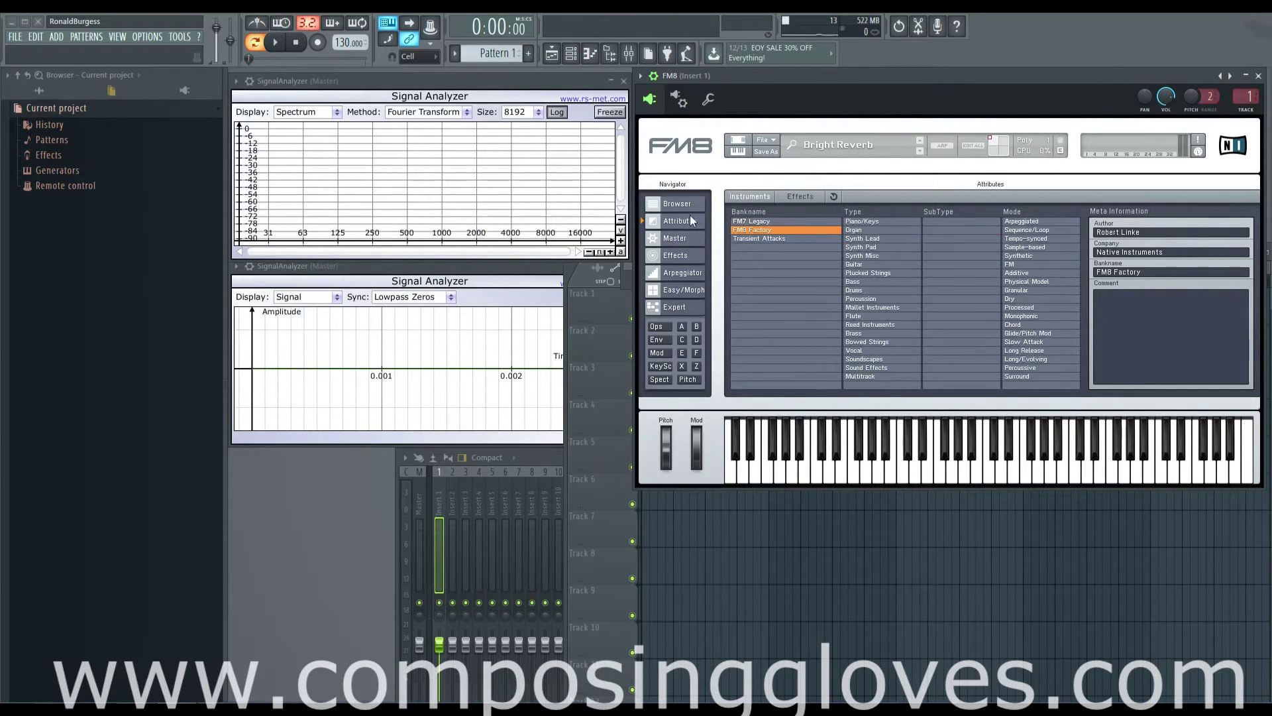
Look through the browser's instrument sounds and show the Master page settings
click(674, 203)
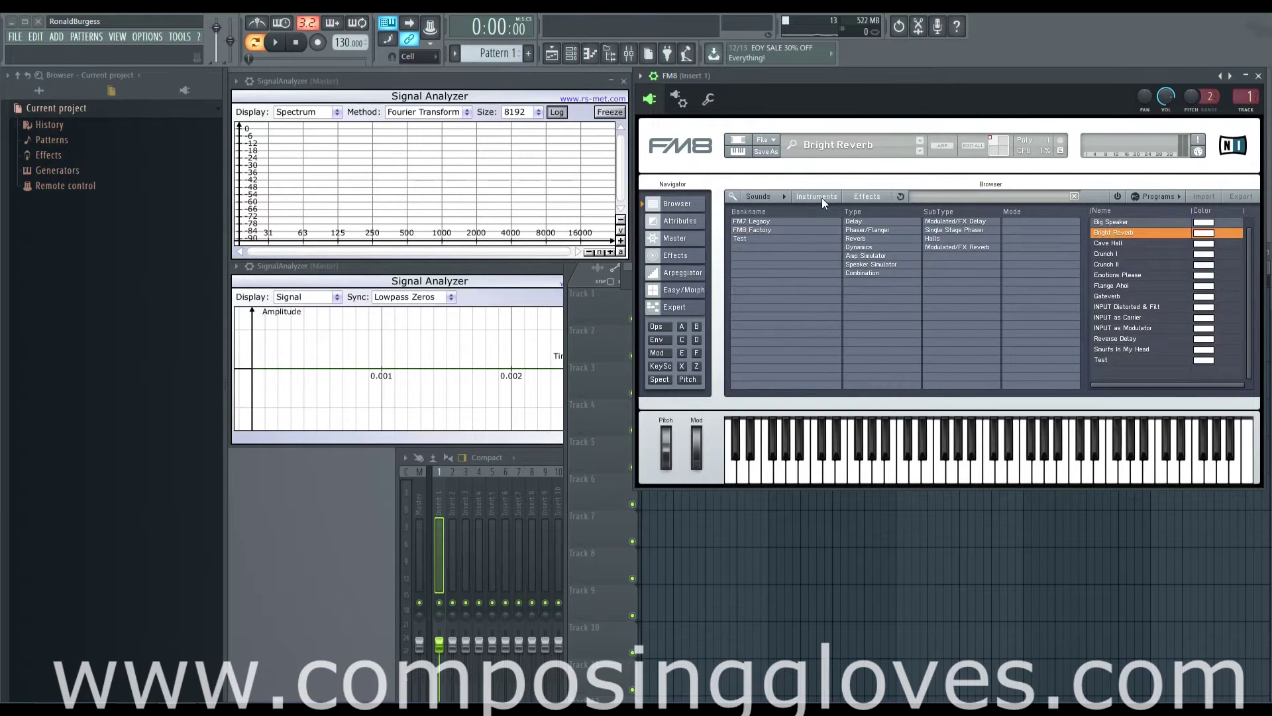
click(821, 197)
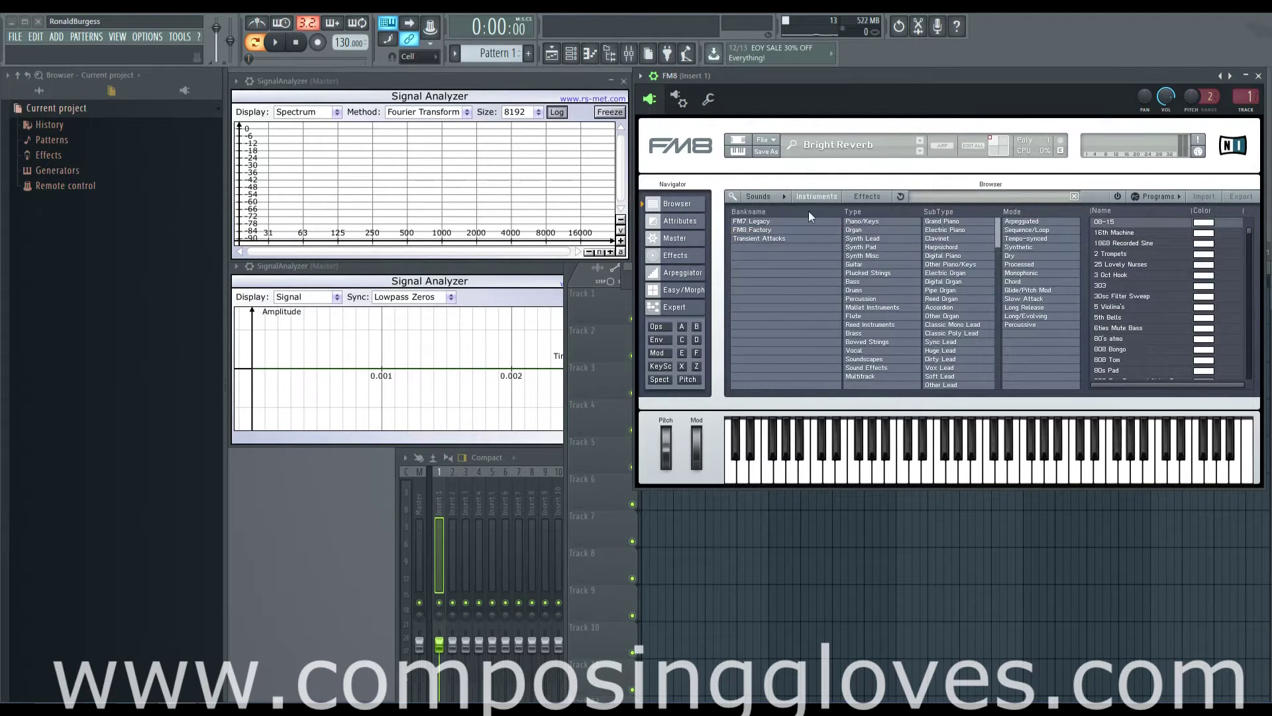
click(680, 244)
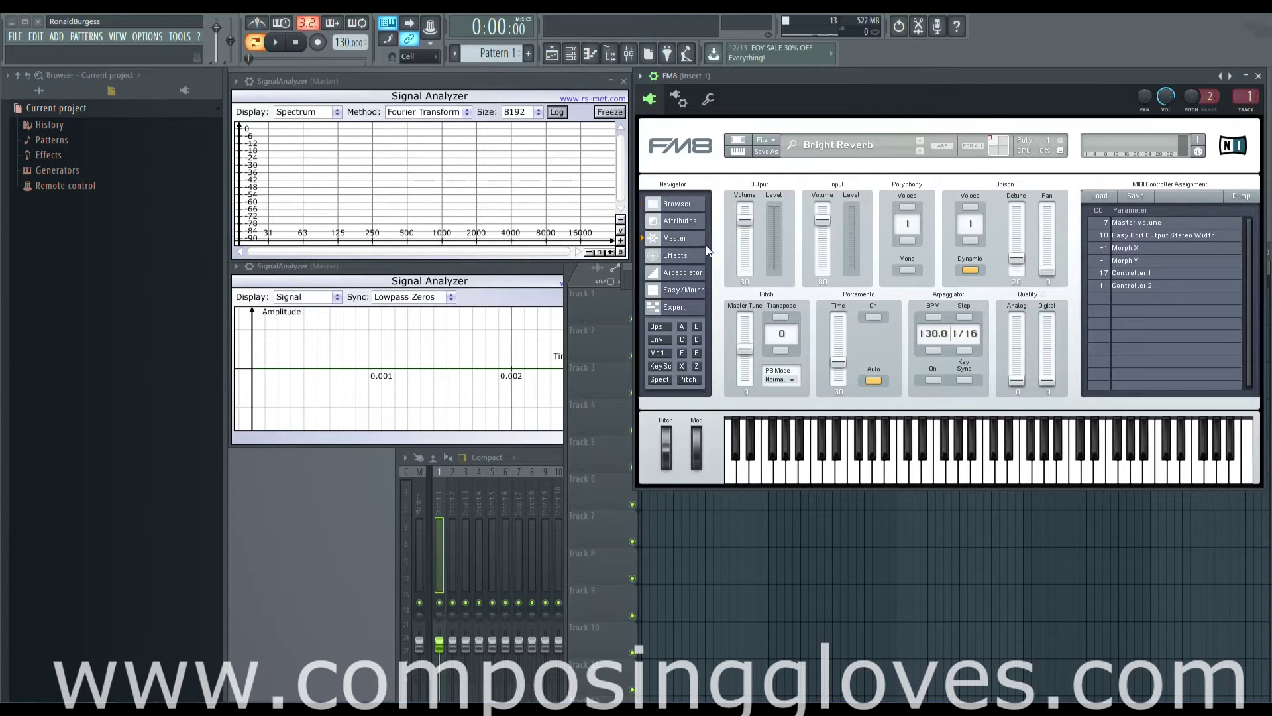
Load the 303 sound on the Effects page, play a test note and paste the copied effects settings
click(670, 257)
click(919, 151)
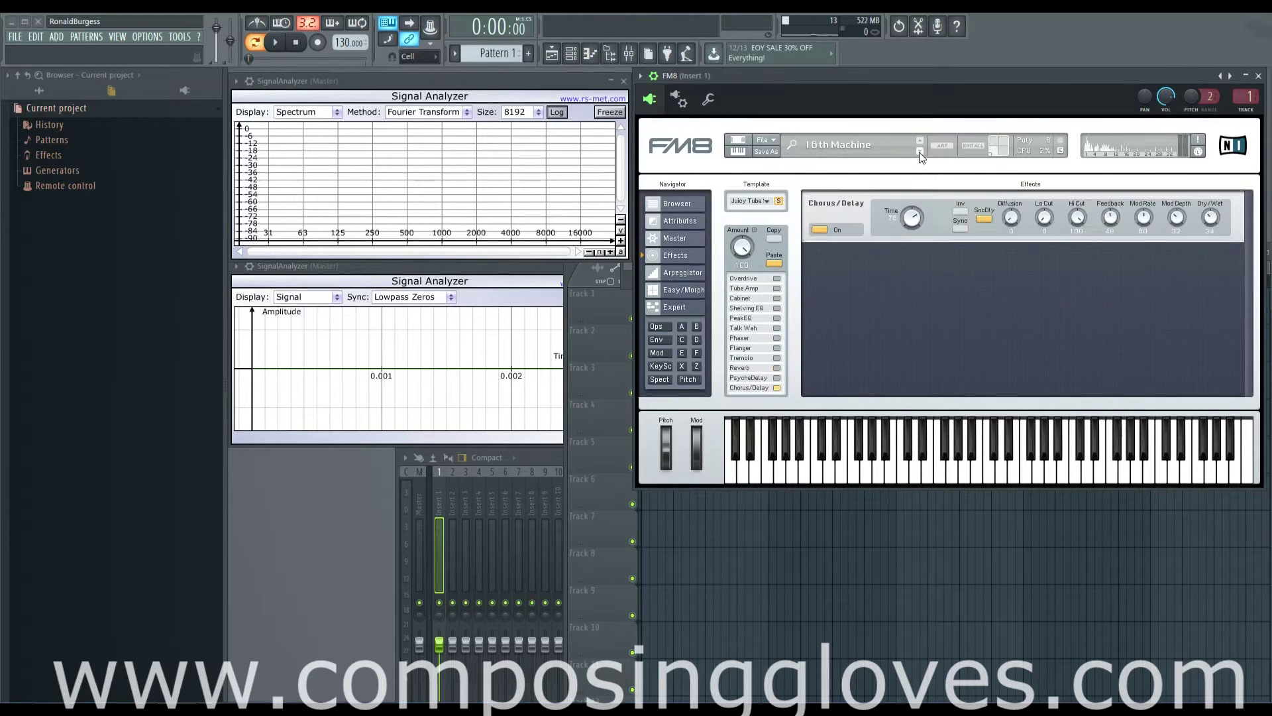
key(w)
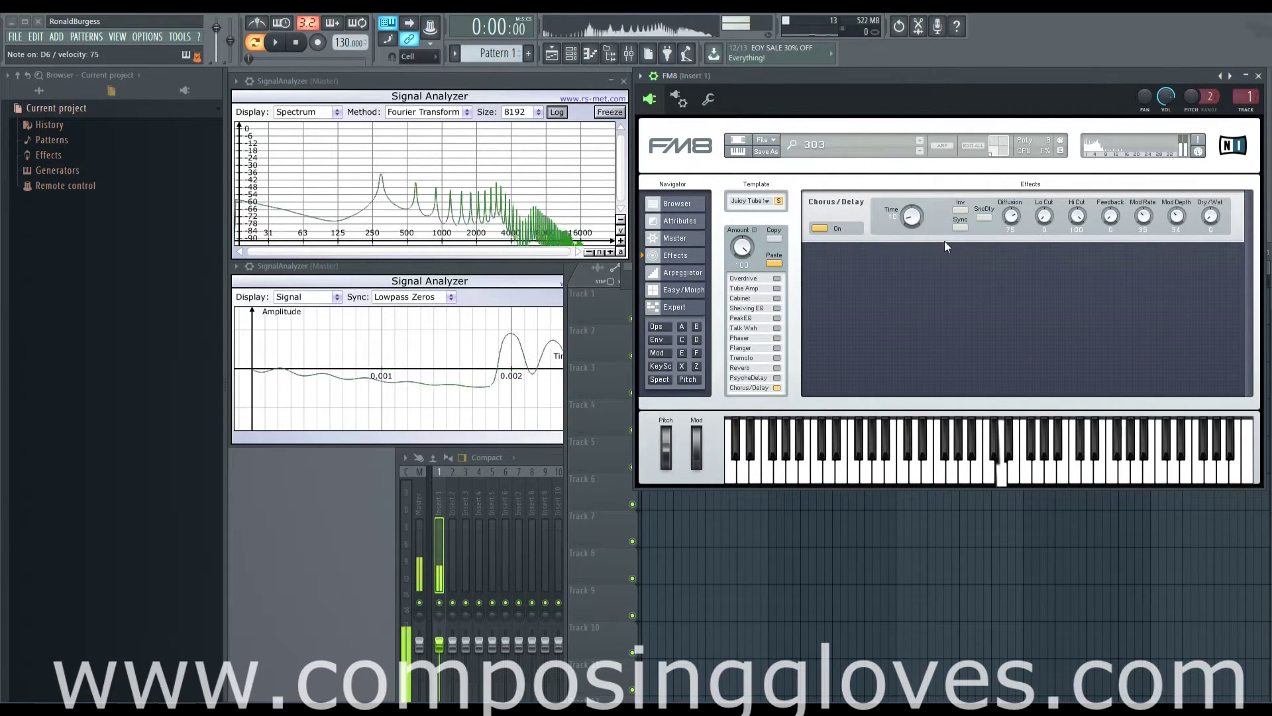
click(773, 264)
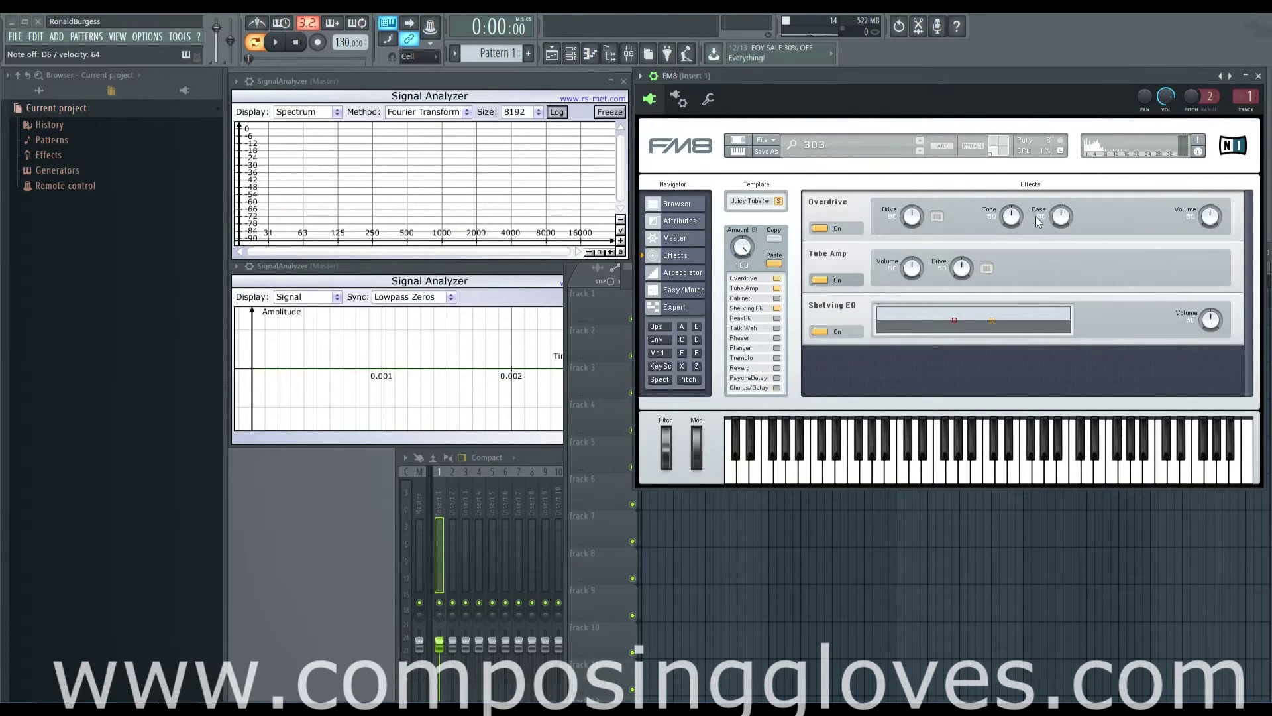
Look at the effects template list and switch off the Shelving EQ, Tube Amp and Overdrive effects
click(766, 202)
click(857, 170)
click(777, 279)
click(777, 279)
click(820, 332)
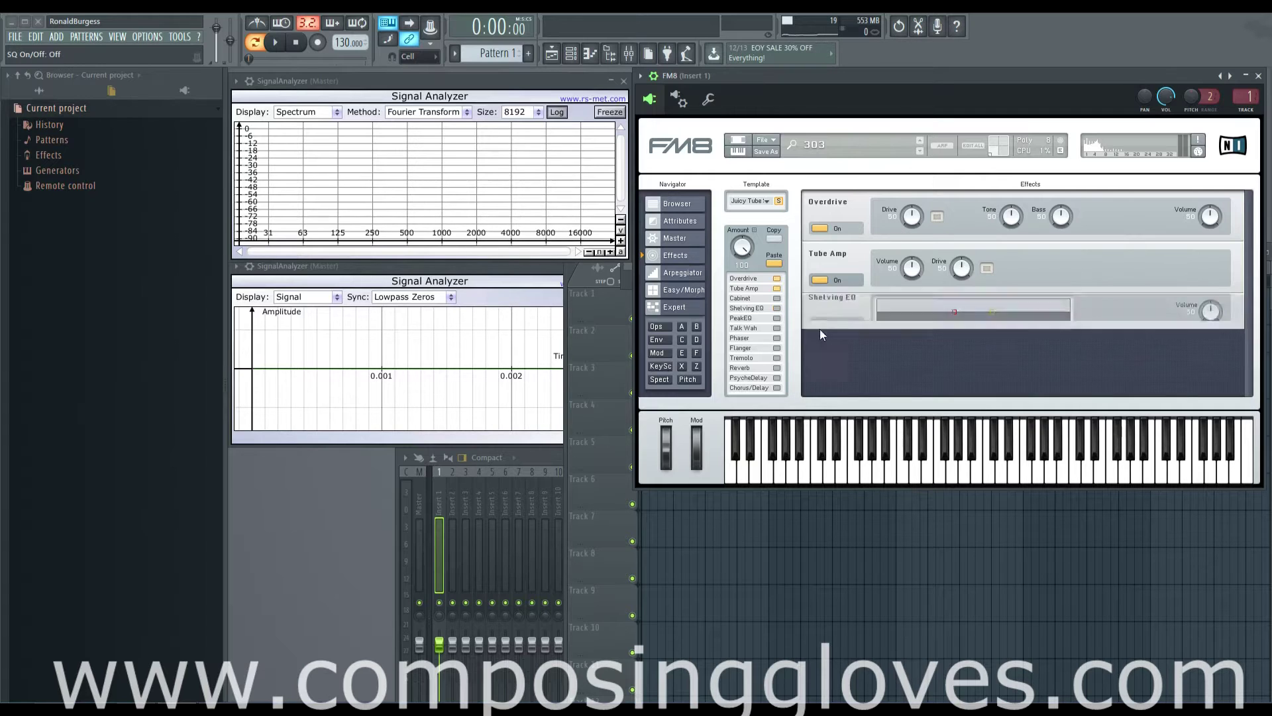
click(820, 279)
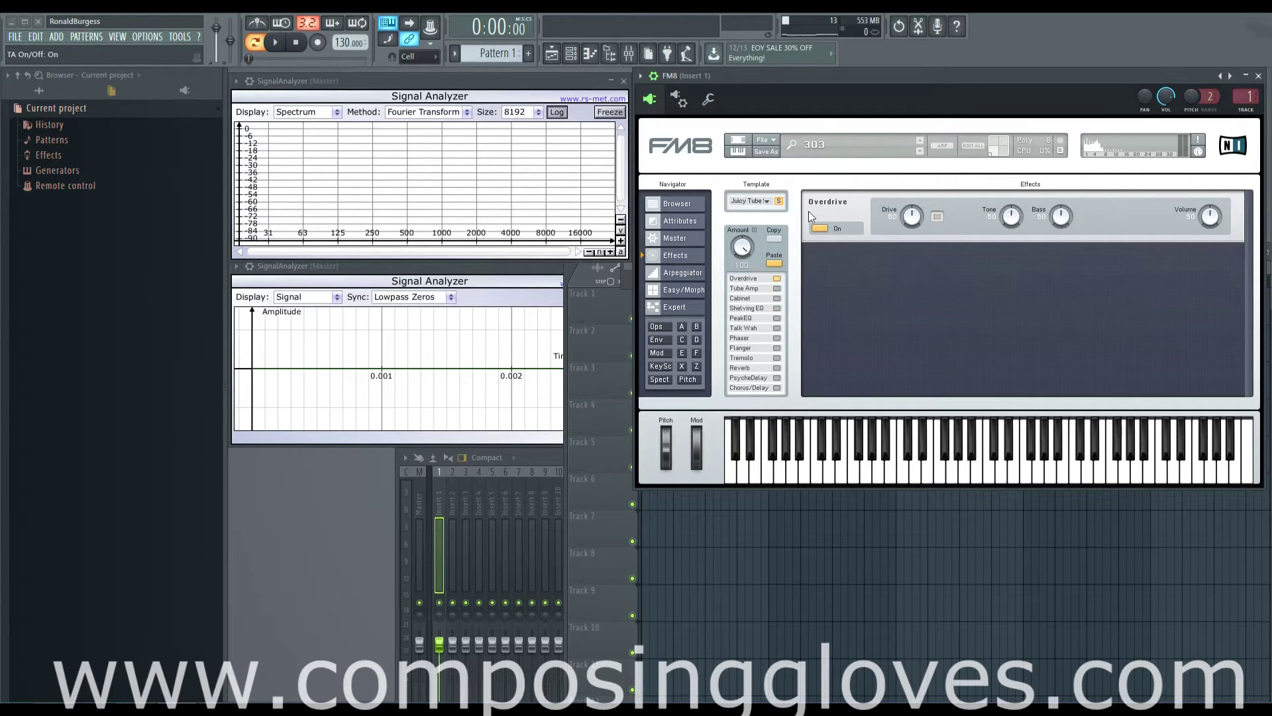
click(822, 229)
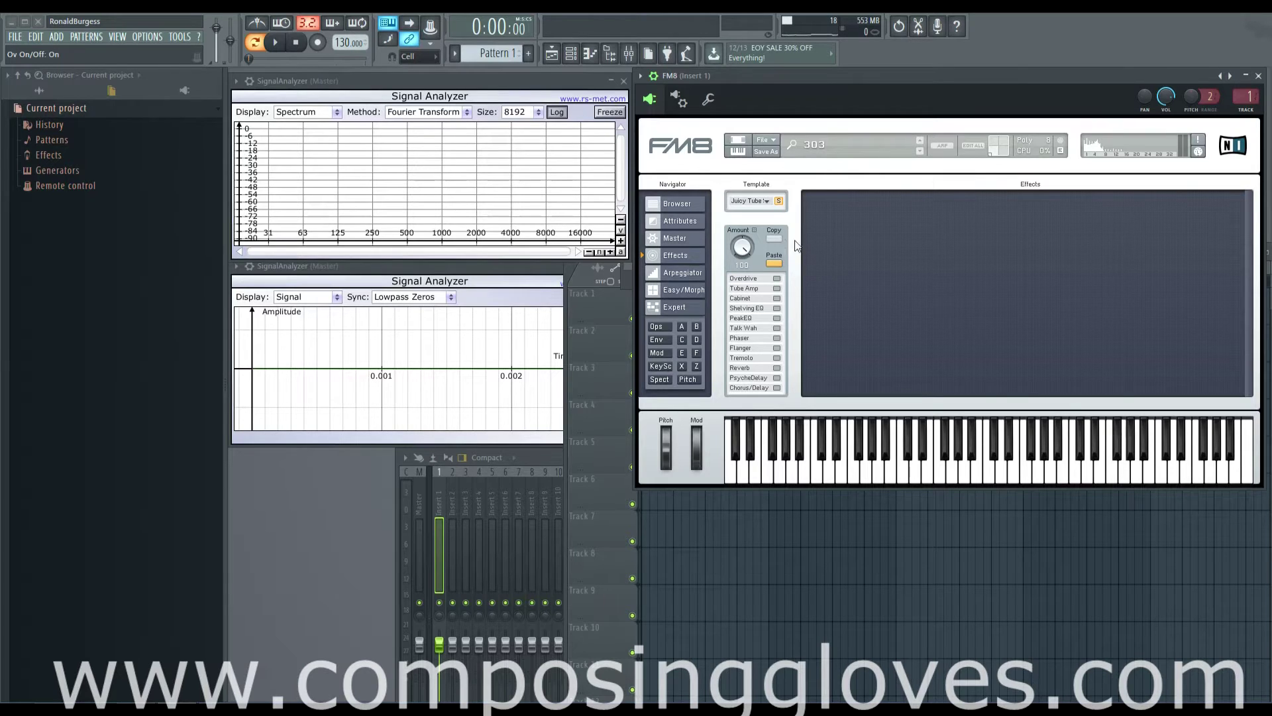
Create a new sound and enable its Overdrive effect, playing a test note without and with it
click(773, 139)
click(794, 141)
key(n)
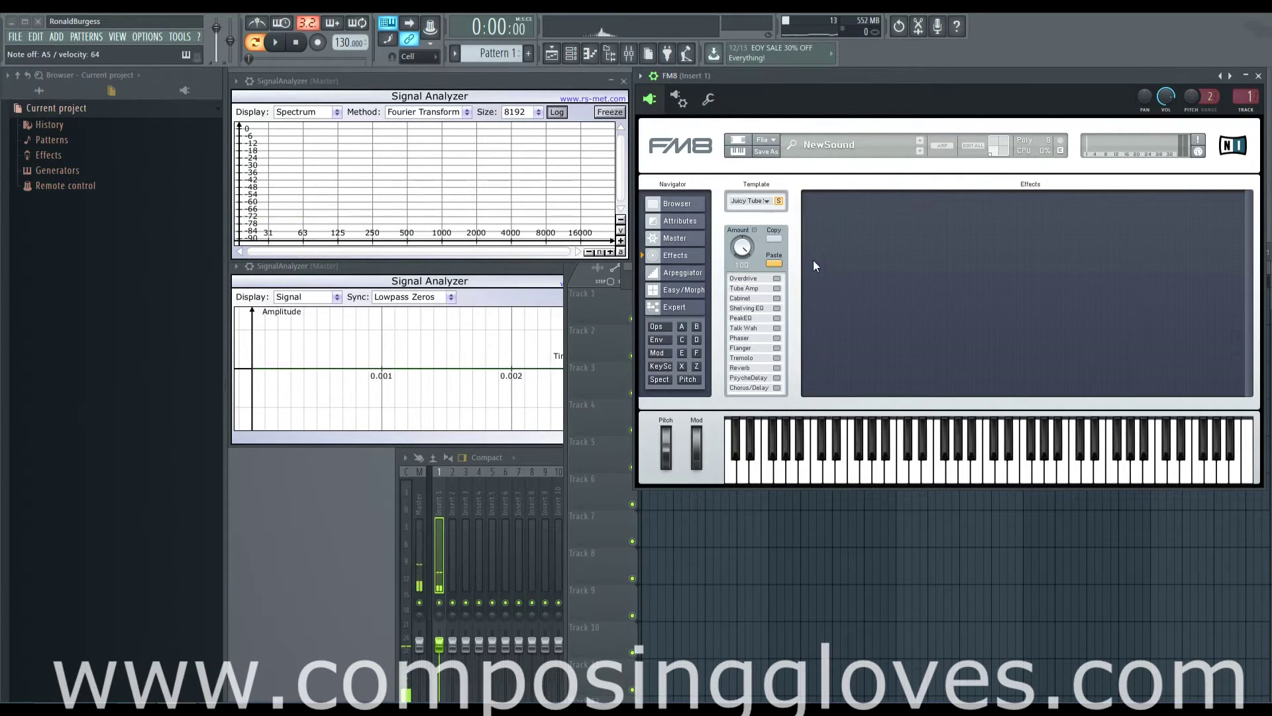
click(776, 279)
key(n)
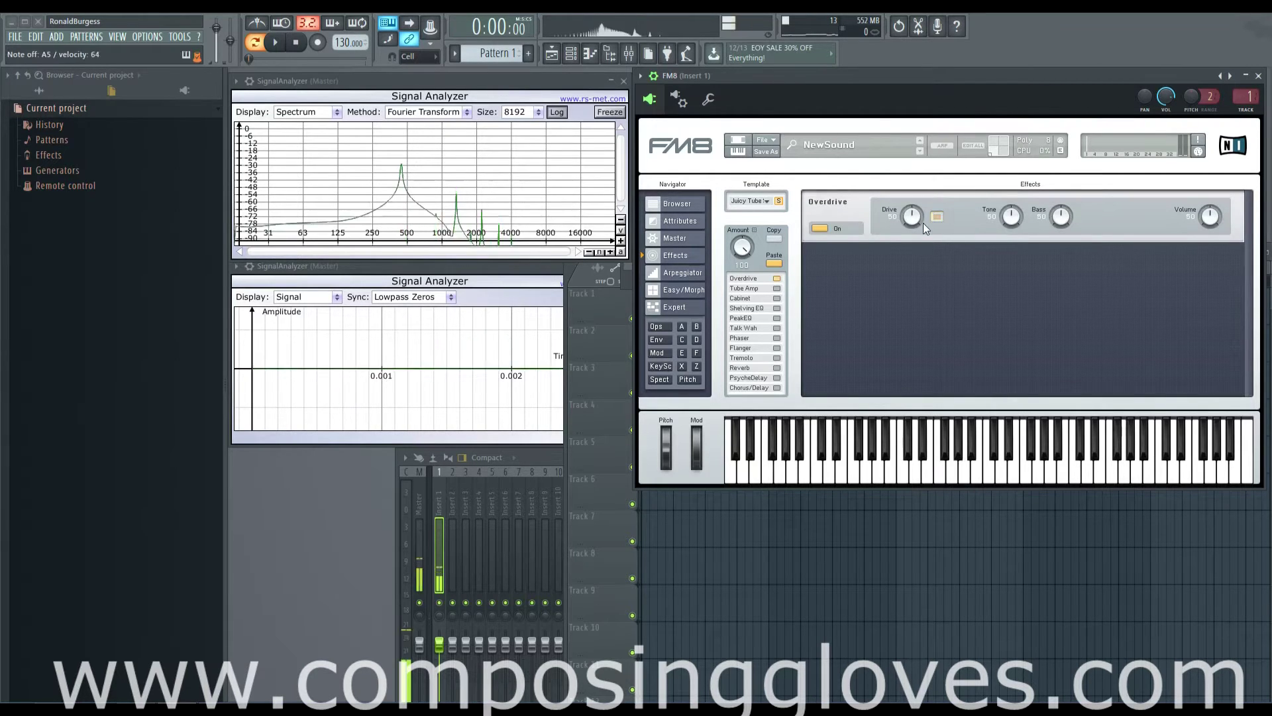
click(526, 281)
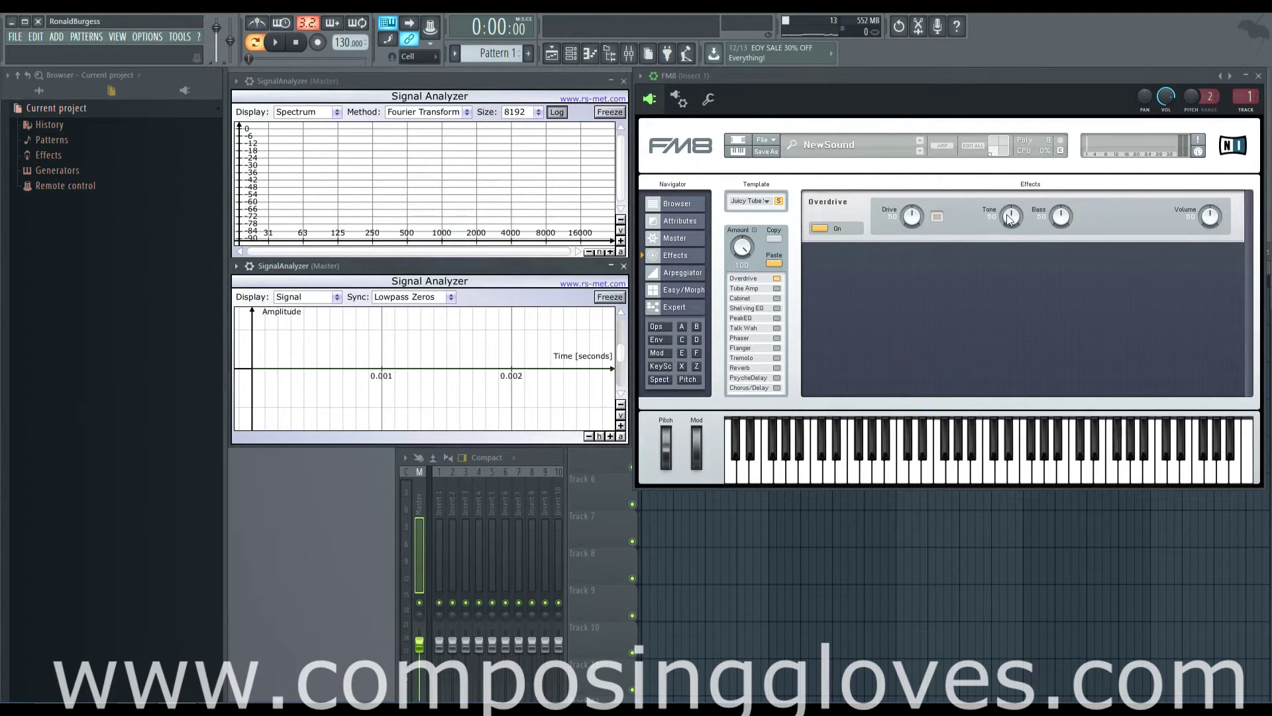
Set the Overdrive Bass to 0, Volume to 100 and Drive to 0, and play test notes
drag(1061, 218, 1072, 335)
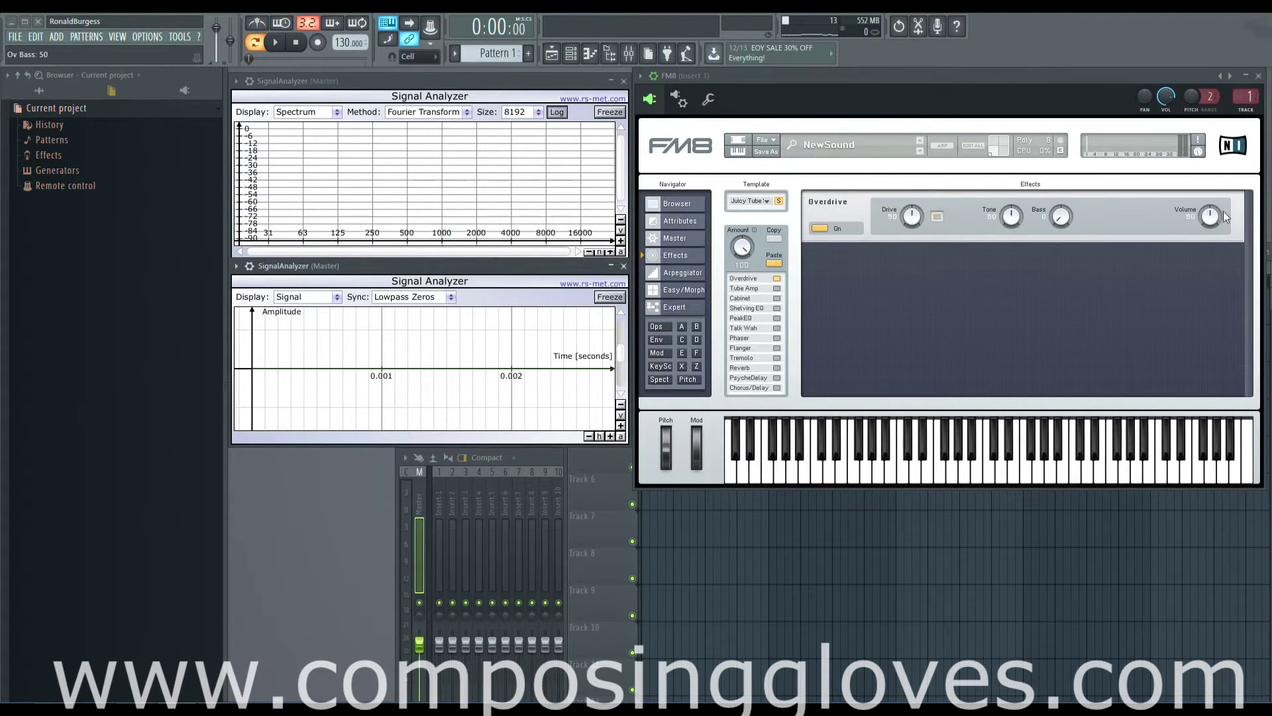
drag(1212, 221, 1214, 199)
drag(912, 216, 918, 340)
key(n)
key(n)
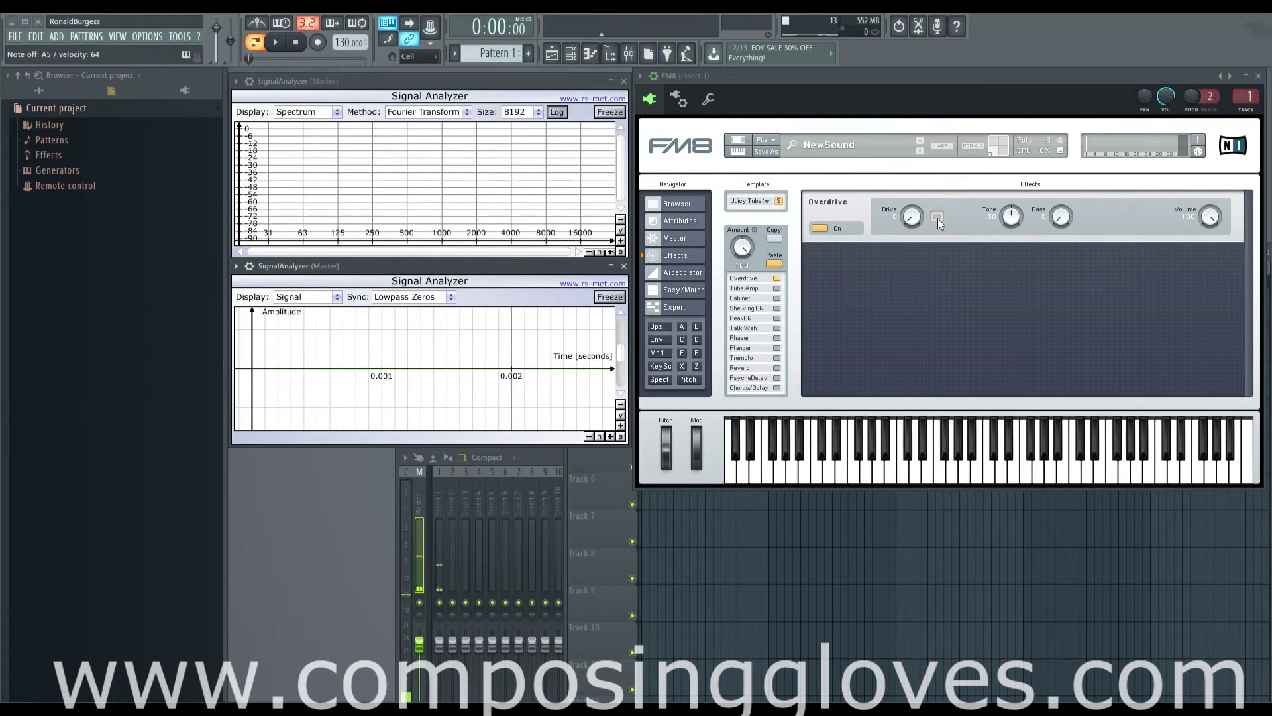
Play test notes while raising the Overdrive Drive, and return the Drive to 0
key(m)
drag(911, 217, 914, 162)
key(n)
key(n)
drag(912, 224, 955, 385)
Show the Master track's effect slots in the mixer, check the first SignalAnalyzer's mix level and return to FM8
click(547, 453)
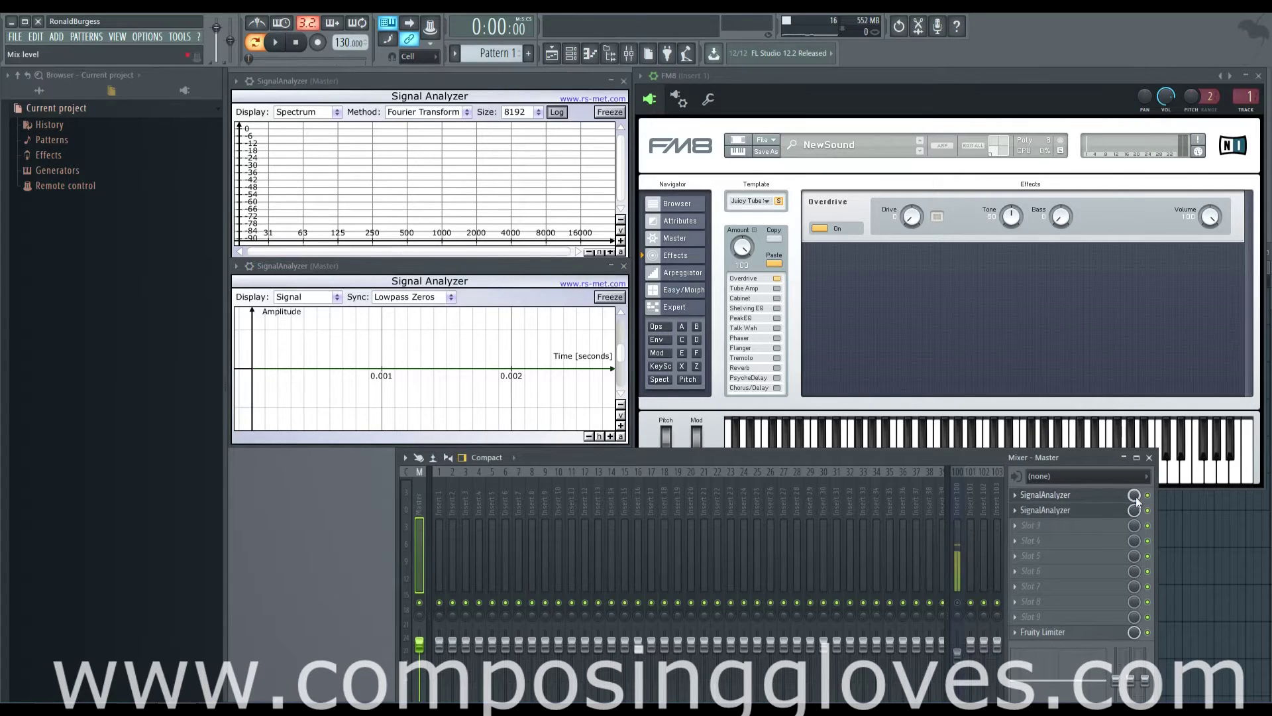
mouse_move(1134, 495)
mouse_down()
mouse_move(1134, 530)
mouse_move(1134, 496)
mouse_up()
click(795, 75)
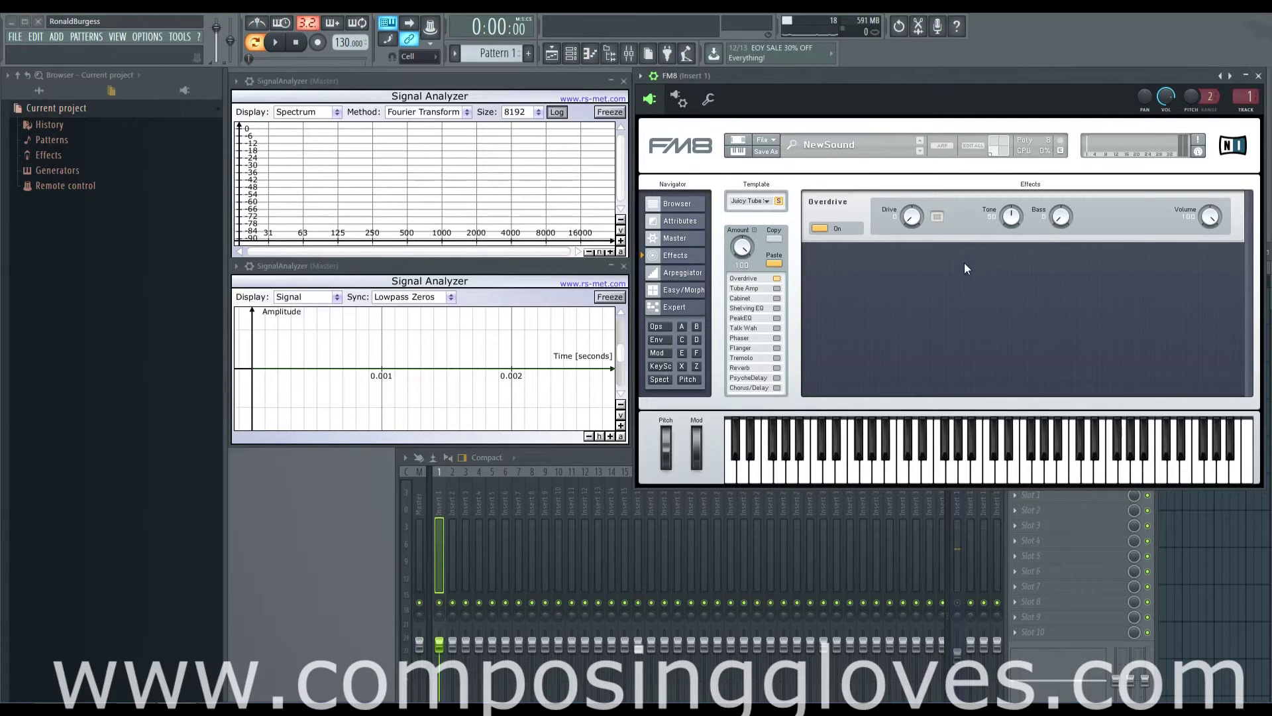
Restore the Overdrive Volume to 100 and raise the Drive to 100 while playing test notes
drag(1215, 220, 1187, 240)
double_click(1215, 220)
key(r)
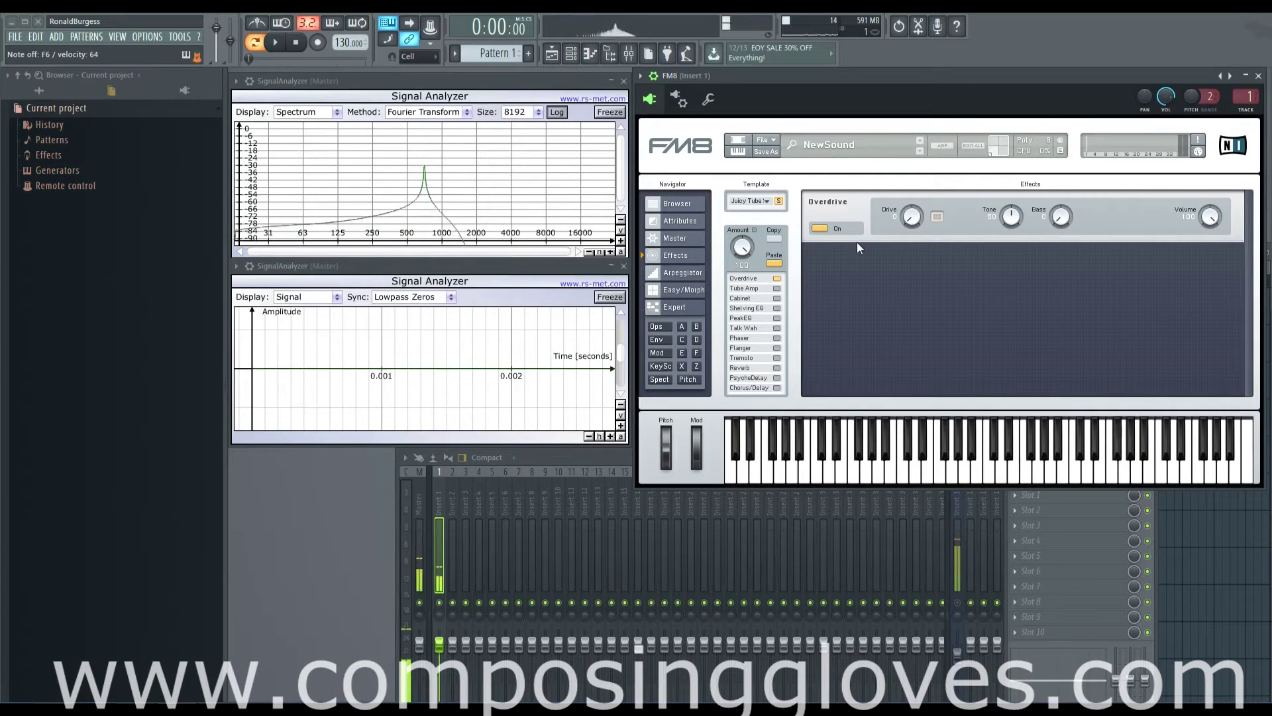
key(r)
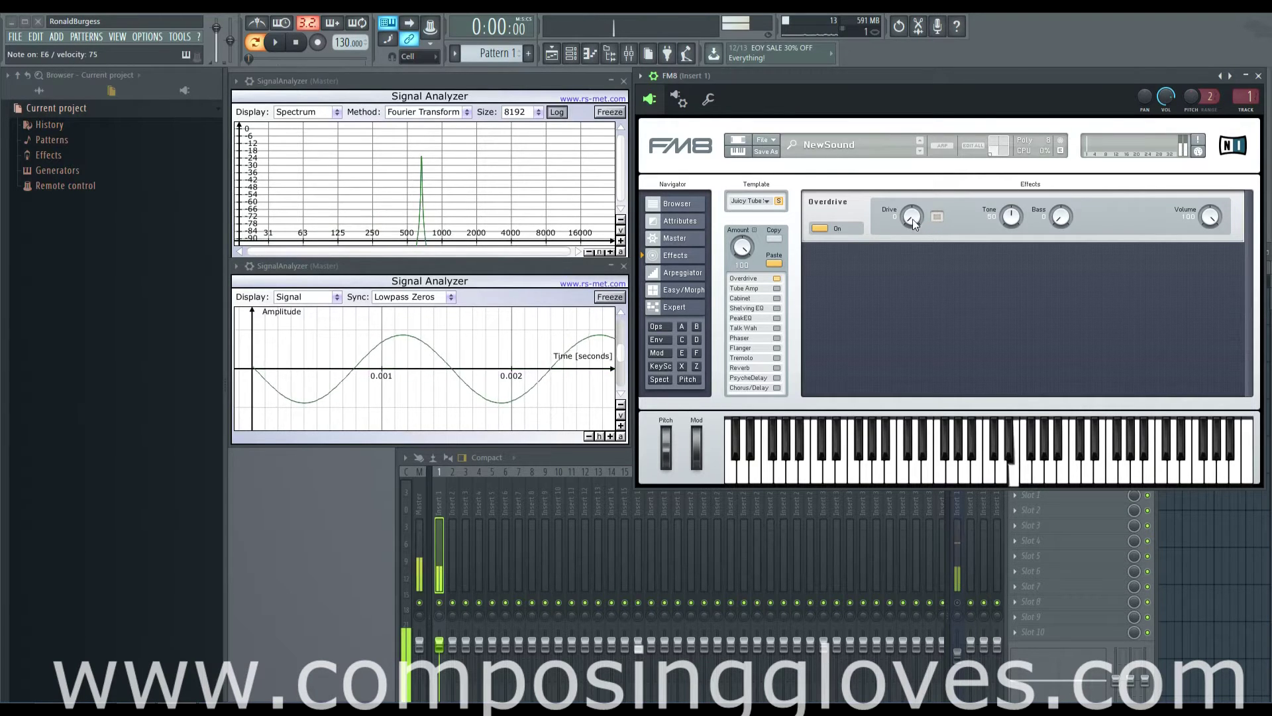
drag(913, 218, 909, 127)
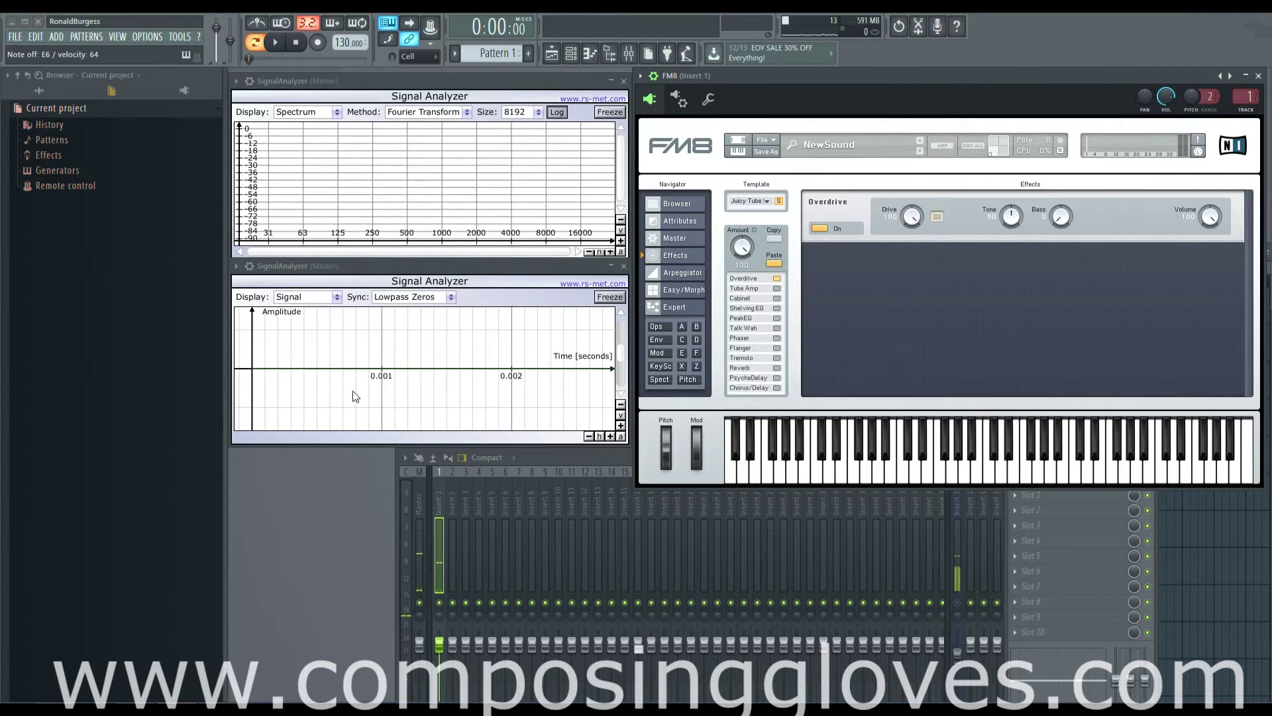
Play a test note and freeze the analyzer's signal waveform to inspect the overdriven shape
key(e)
click(608, 297)
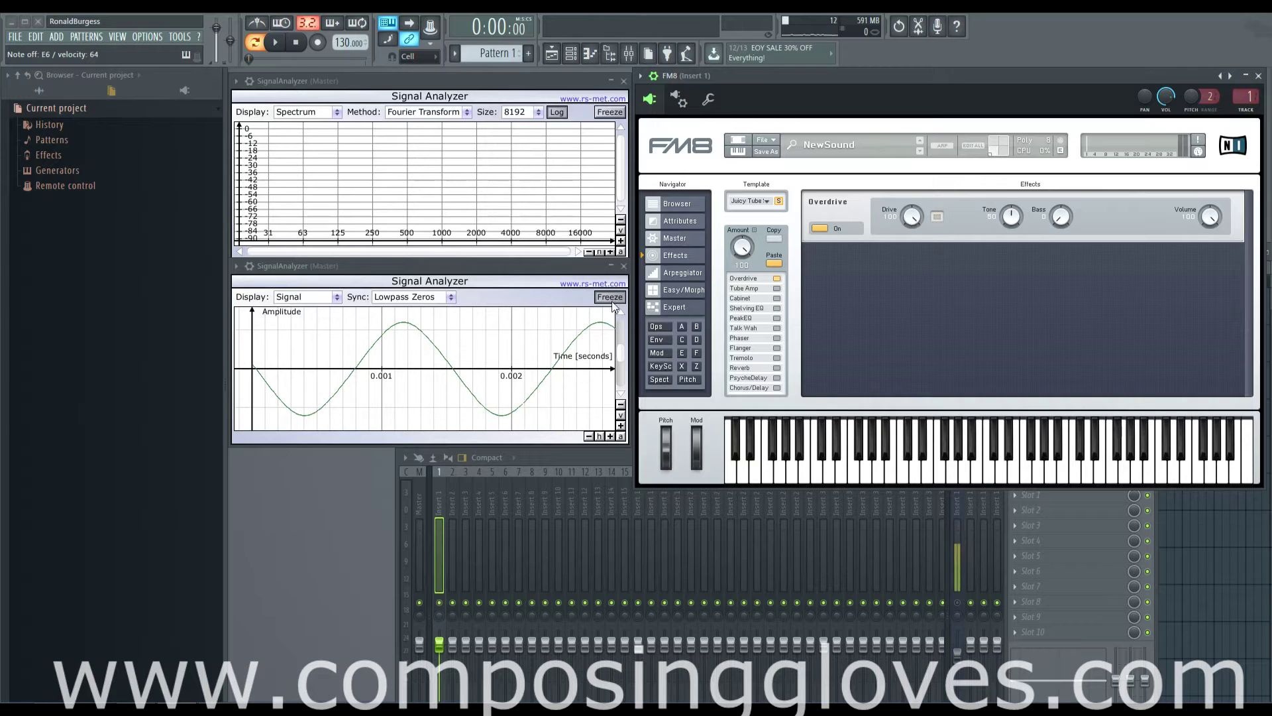
click(937, 216)
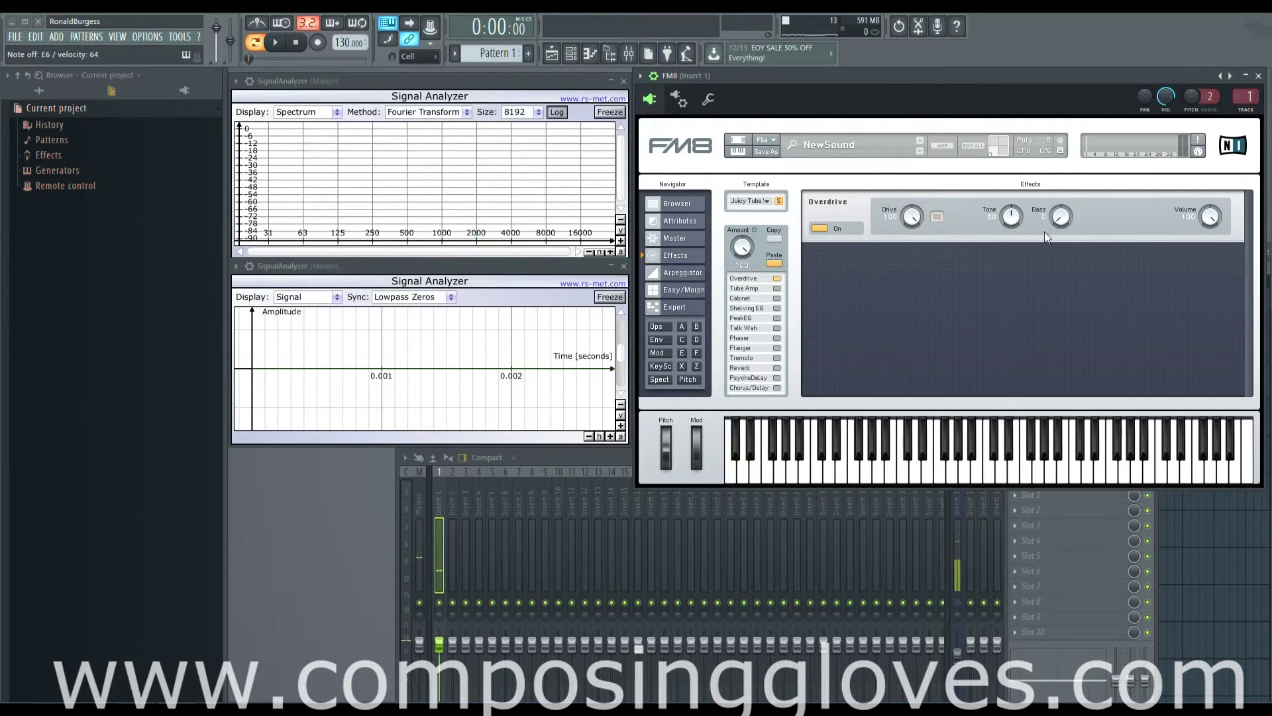
Raise the Overdrive Bass to its maximum and lower it to slightly above the middle
drag(1062, 220, 1053, 172)
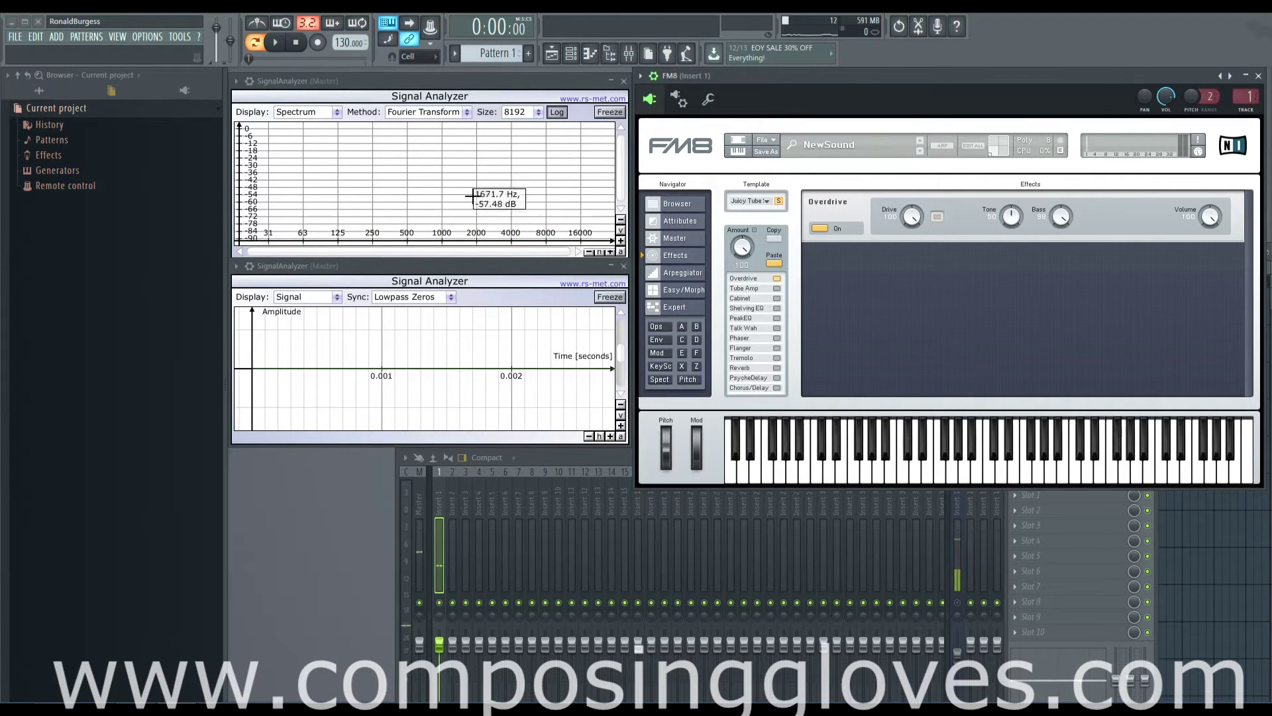
click(937, 216)
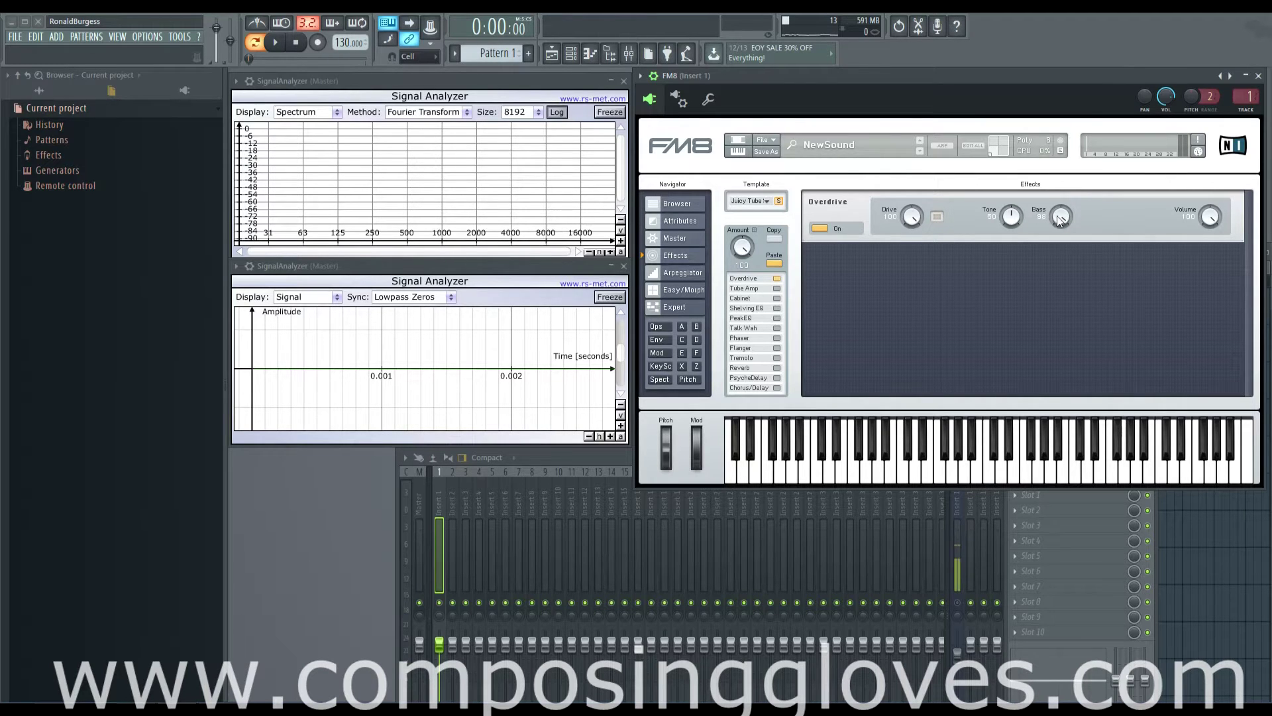
drag(1060, 217, 1060, 232)
drag(1061, 216, 1024, 323)
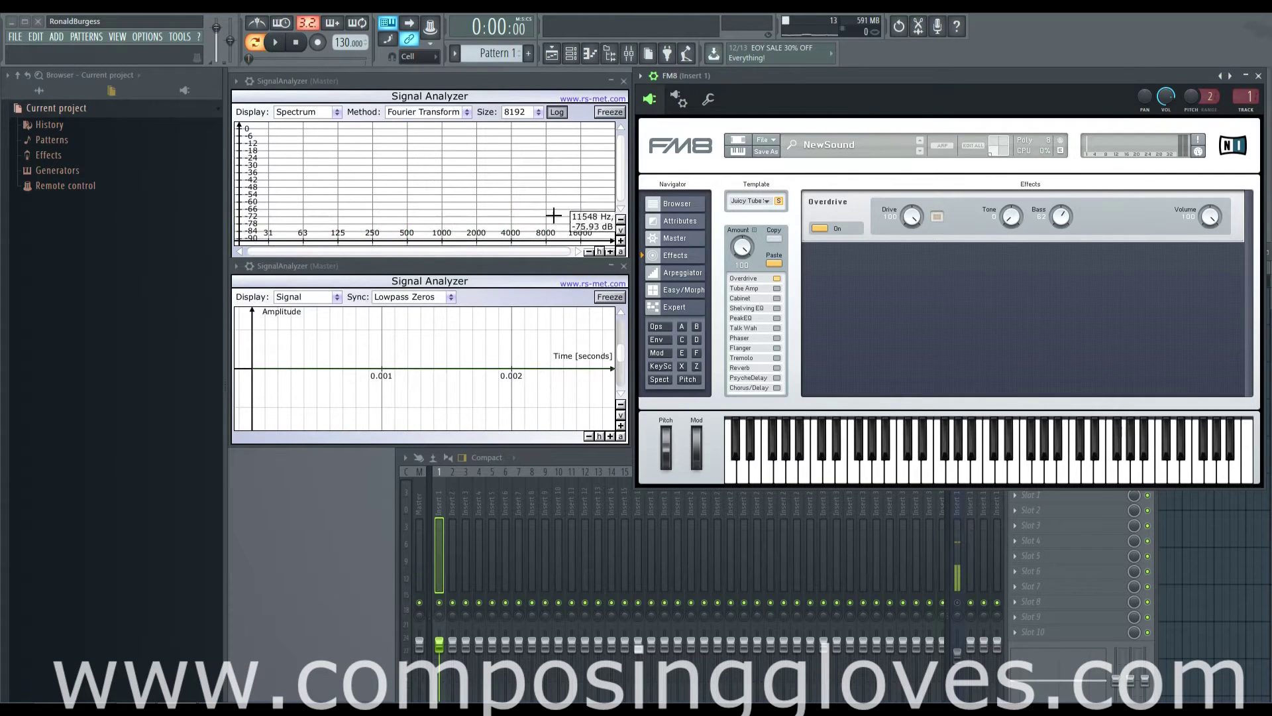
Vary the Overdrive Tone, ending at 100, and reduce the signal analyzer's amplitude zoom to fit the waveform
double_click(1015, 218)
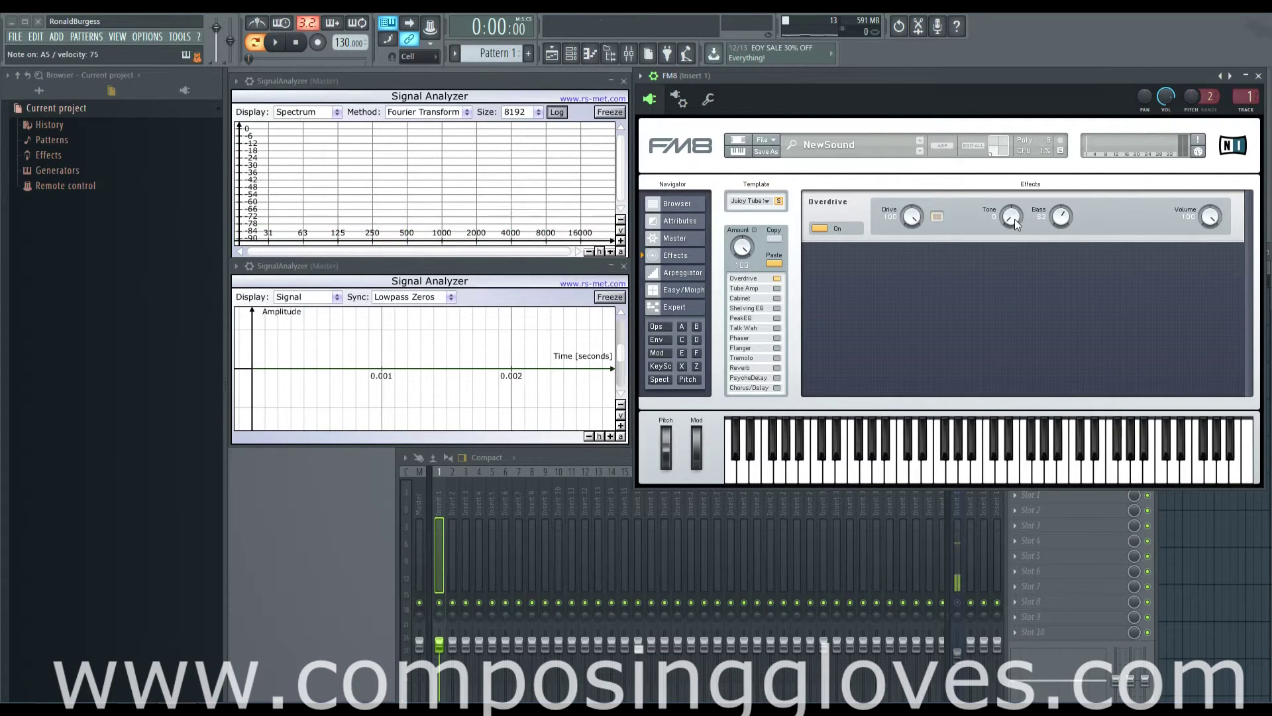
click(937, 217)
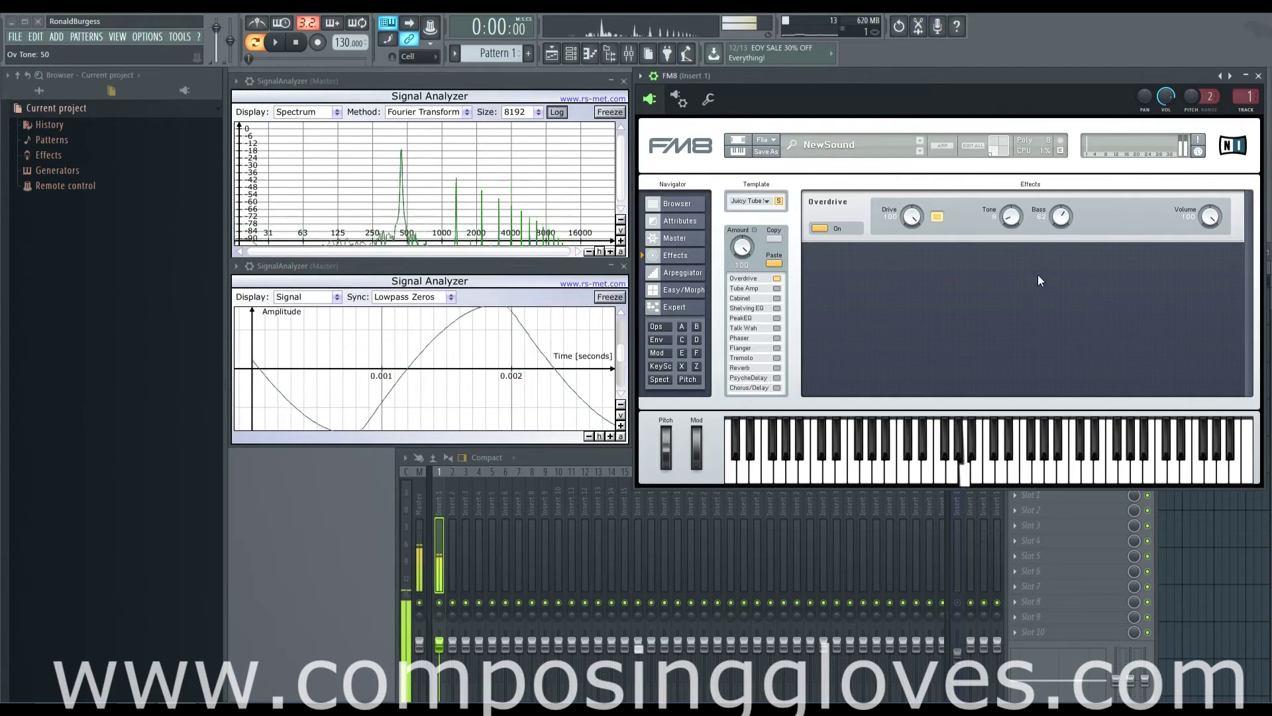
click(622, 407)
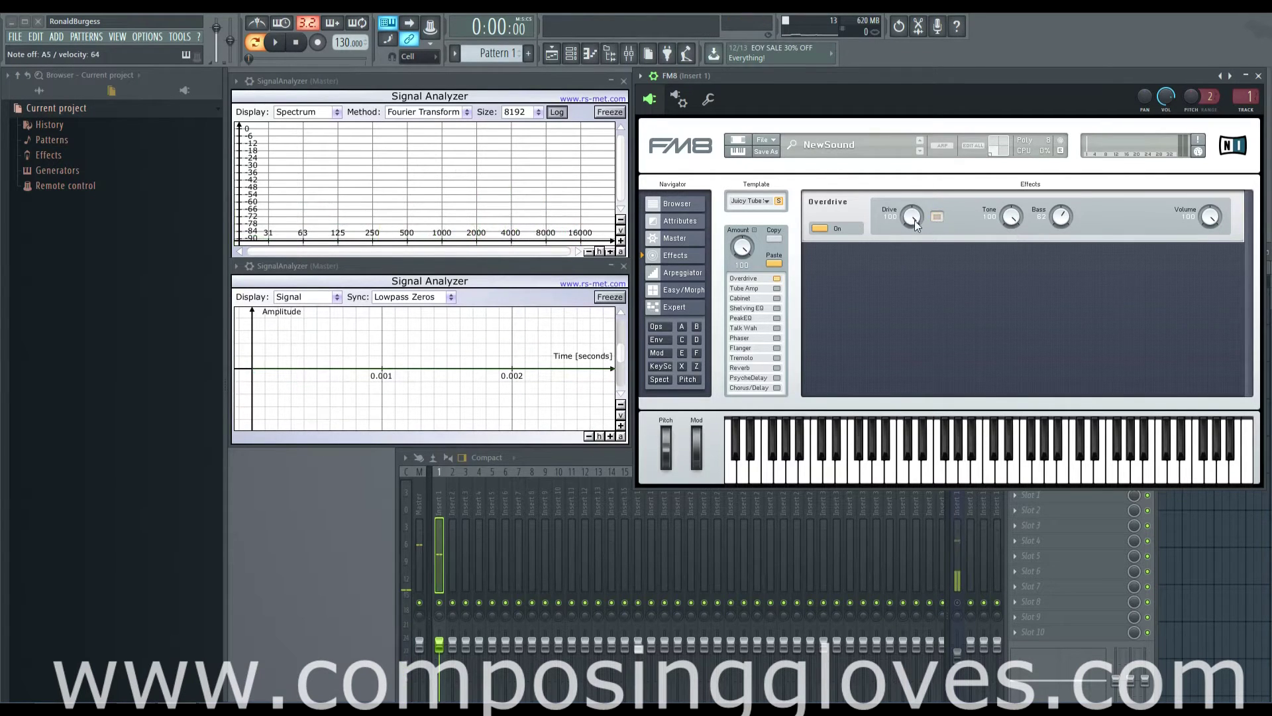
Lower the Overdrive Drive and Tone in turn during a held note, returning each to 100
drag(914, 220, 909, 271)
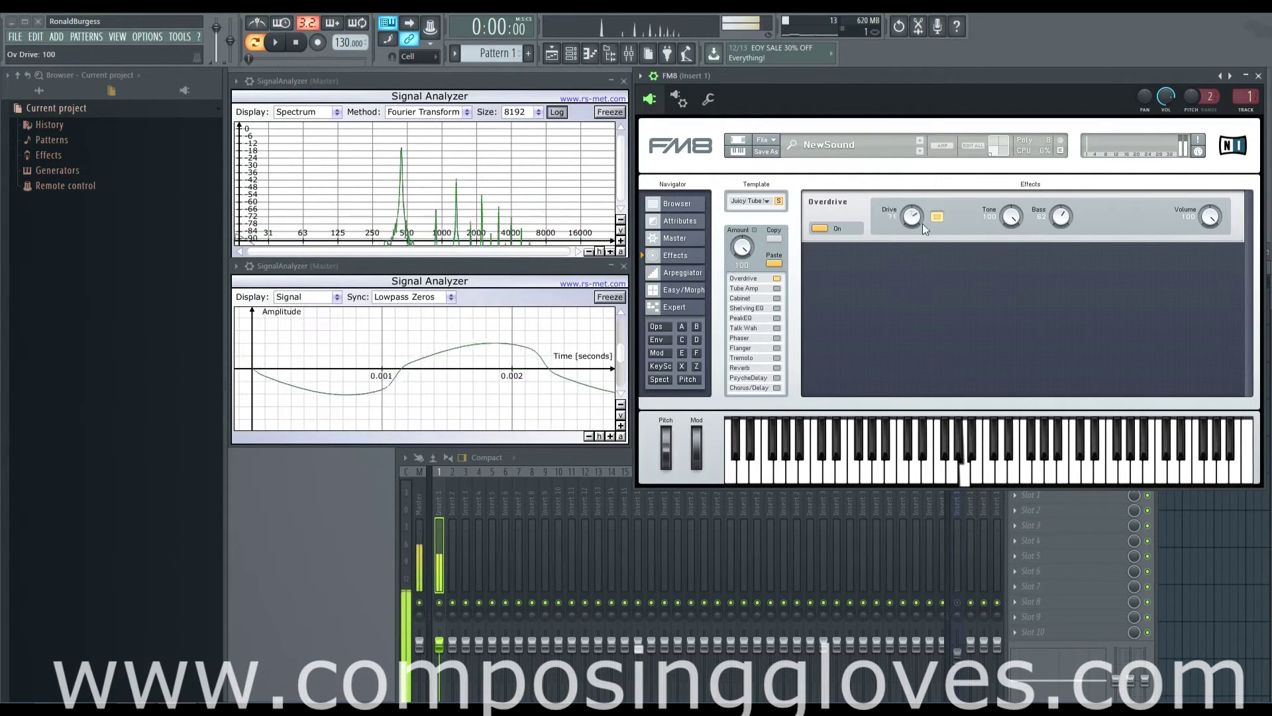
drag(923, 224, 897, 200)
drag(1010, 218, 1019, 355)
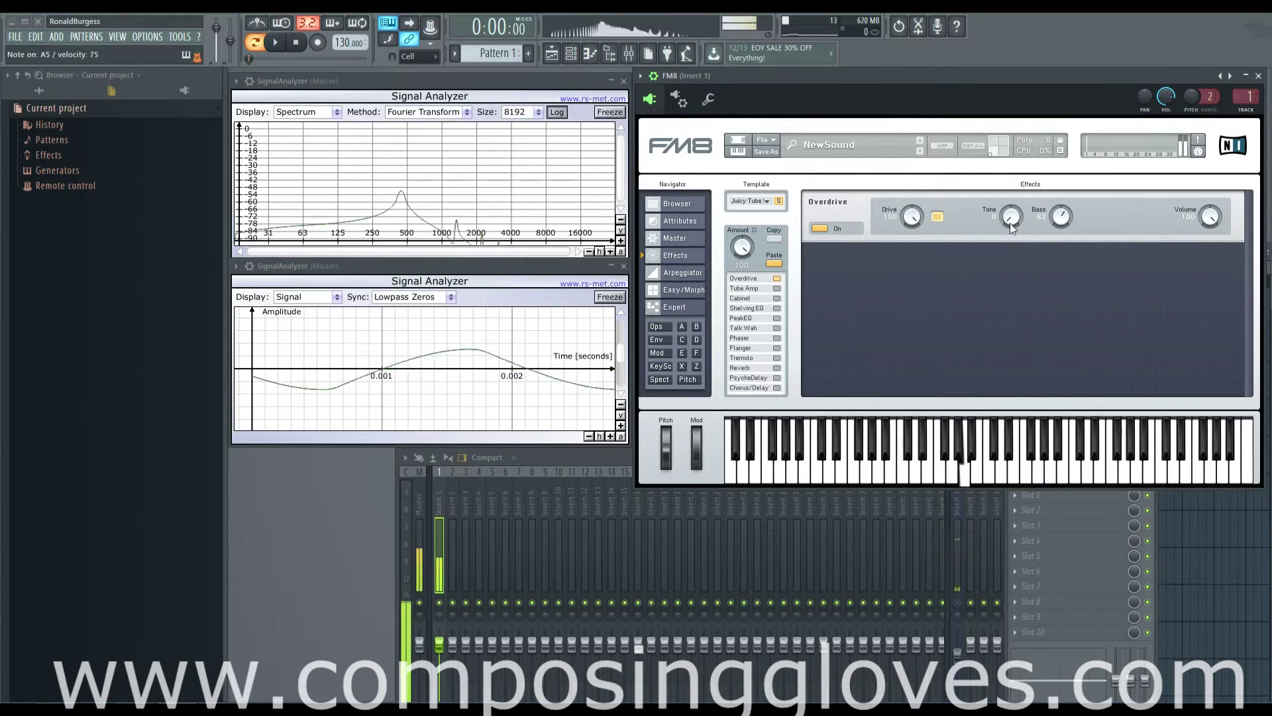
drag(1009, 223, 1011, 221)
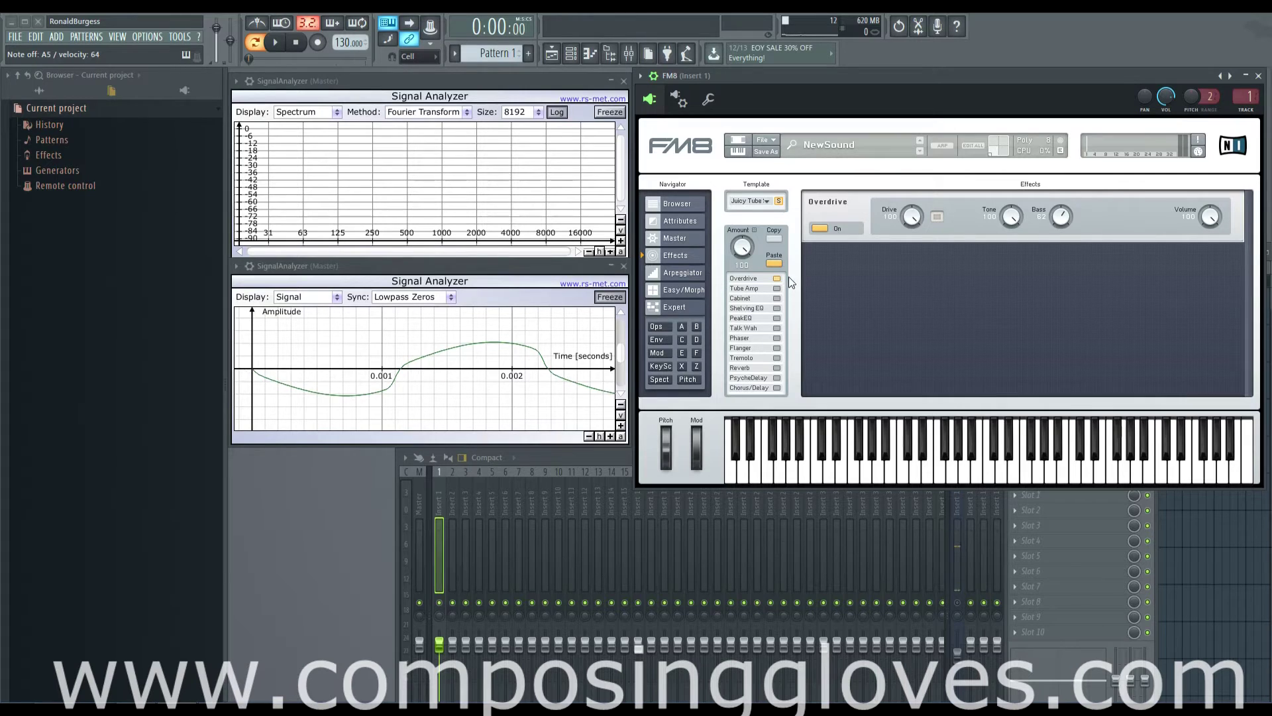
Toggle the Overdrive effect, leave it off and enable the Tube Amp effect
click(819, 228)
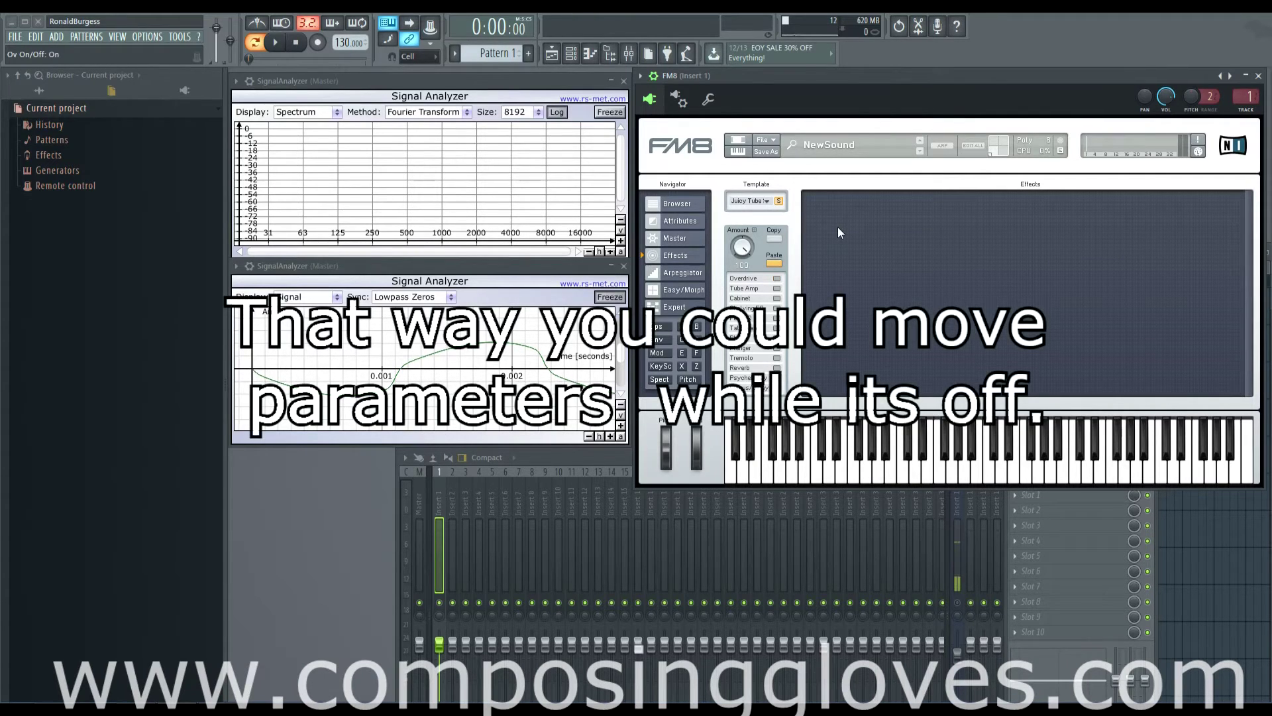
click(818, 229)
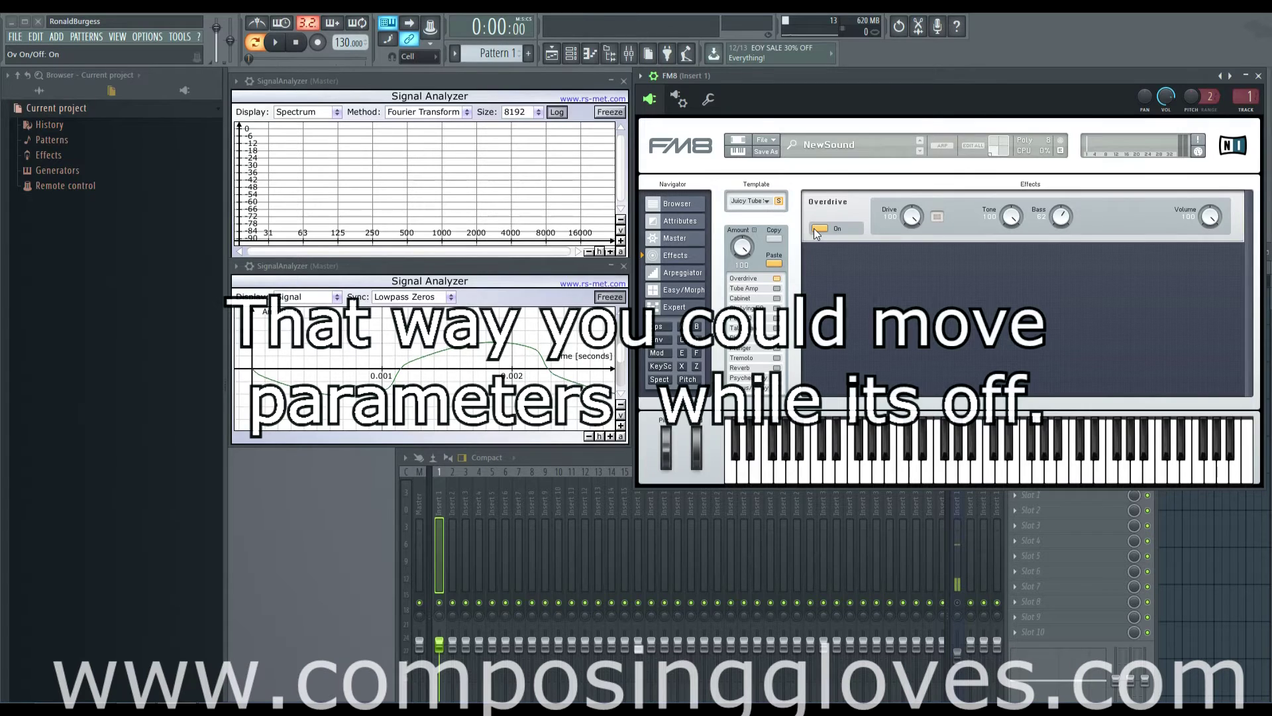
click(818, 229)
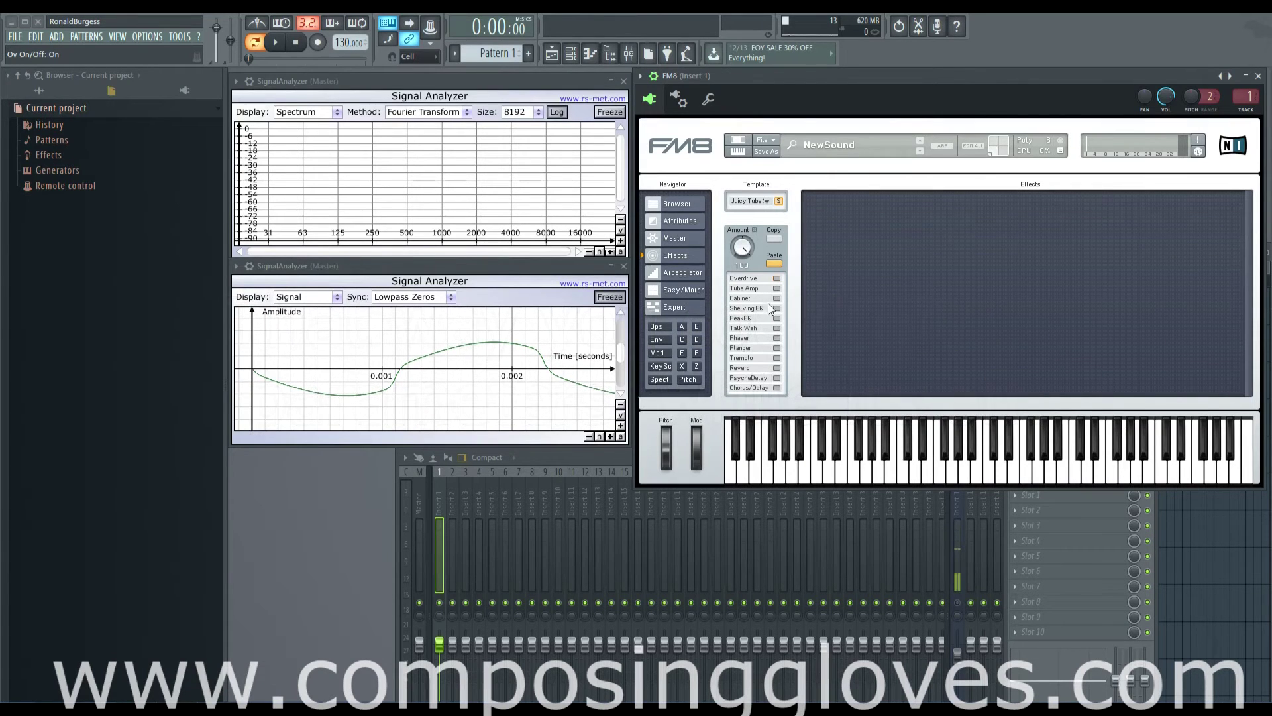
click(778, 288)
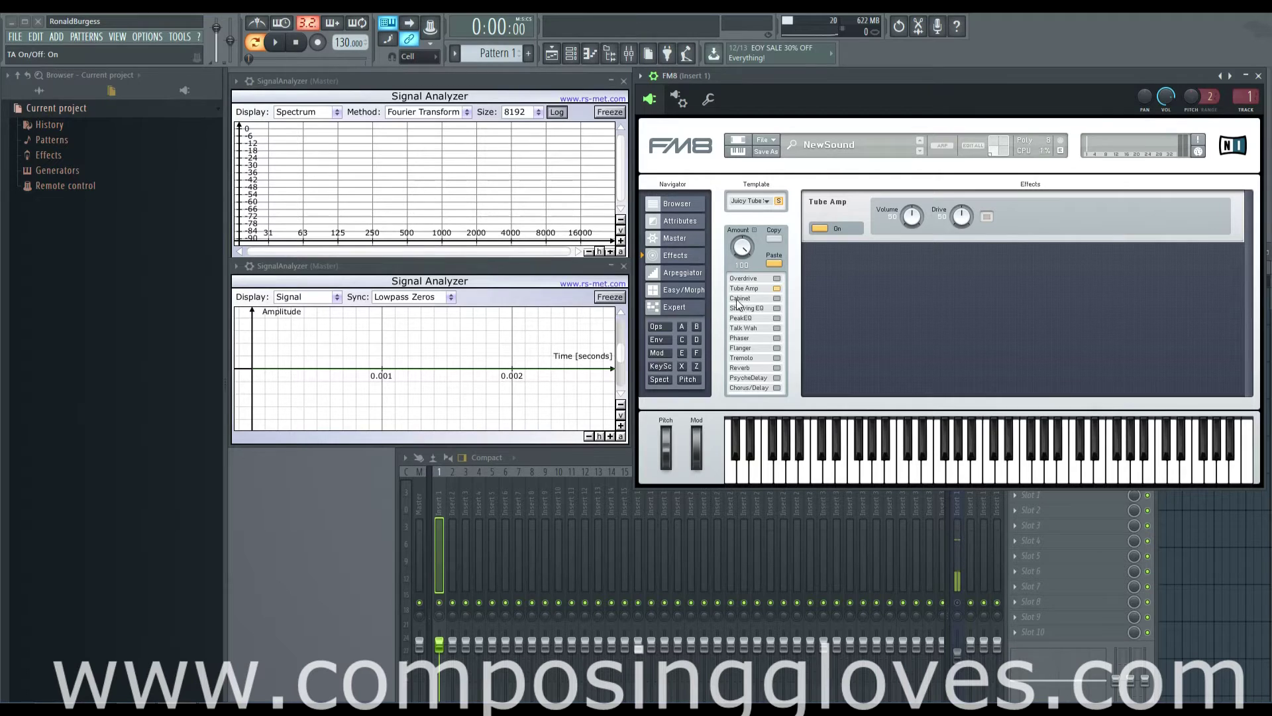
Switch the Cabinet effect on and off twice to preview it below the Tube Amp
click(778, 298)
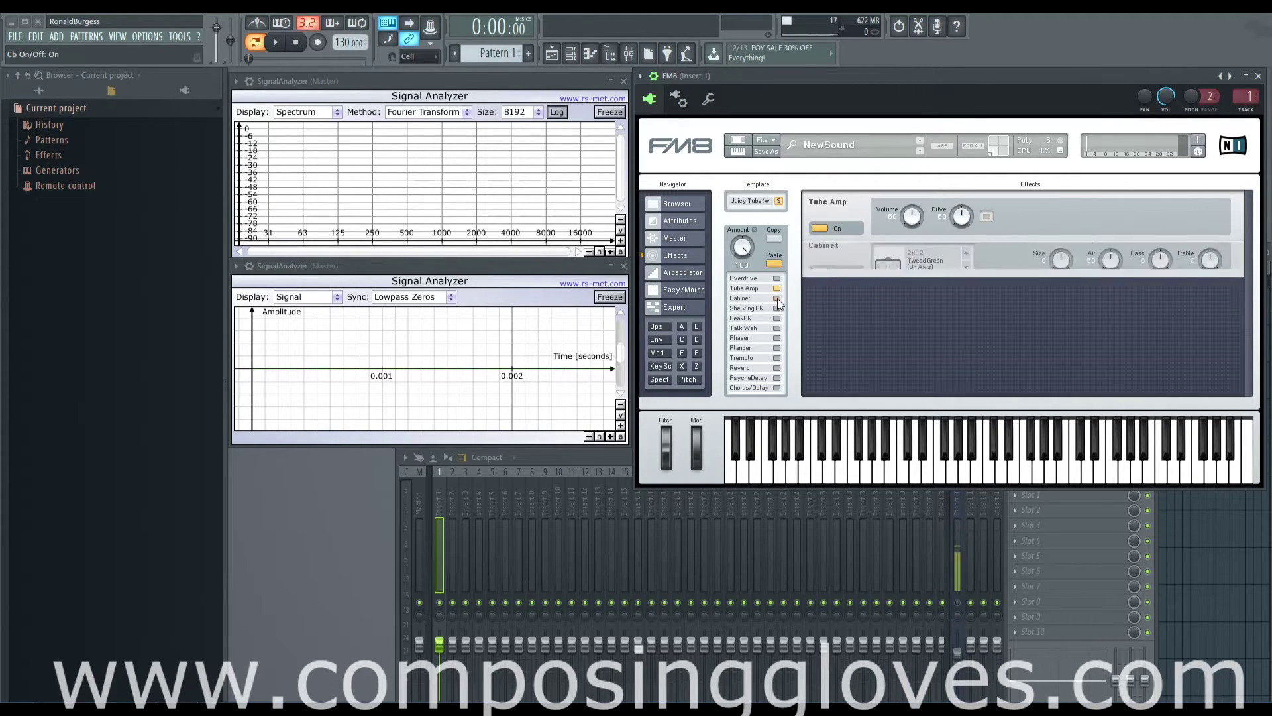
click(777, 298)
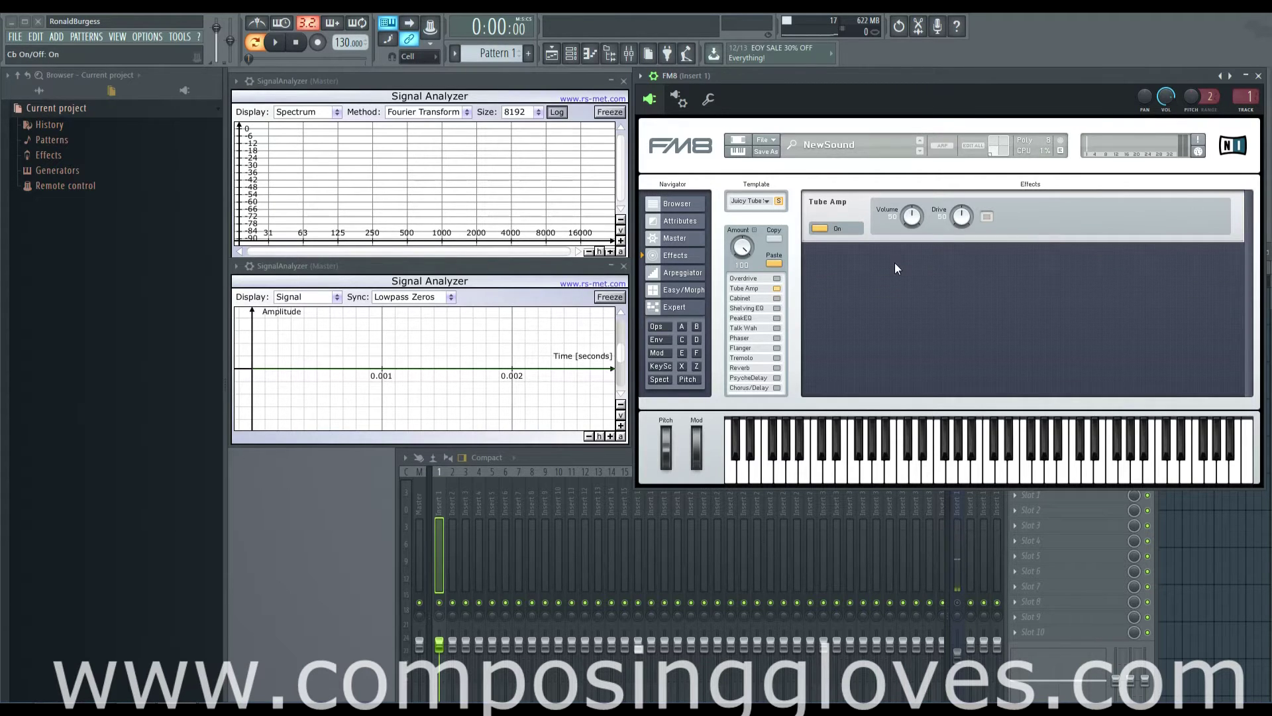
click(777, 298)
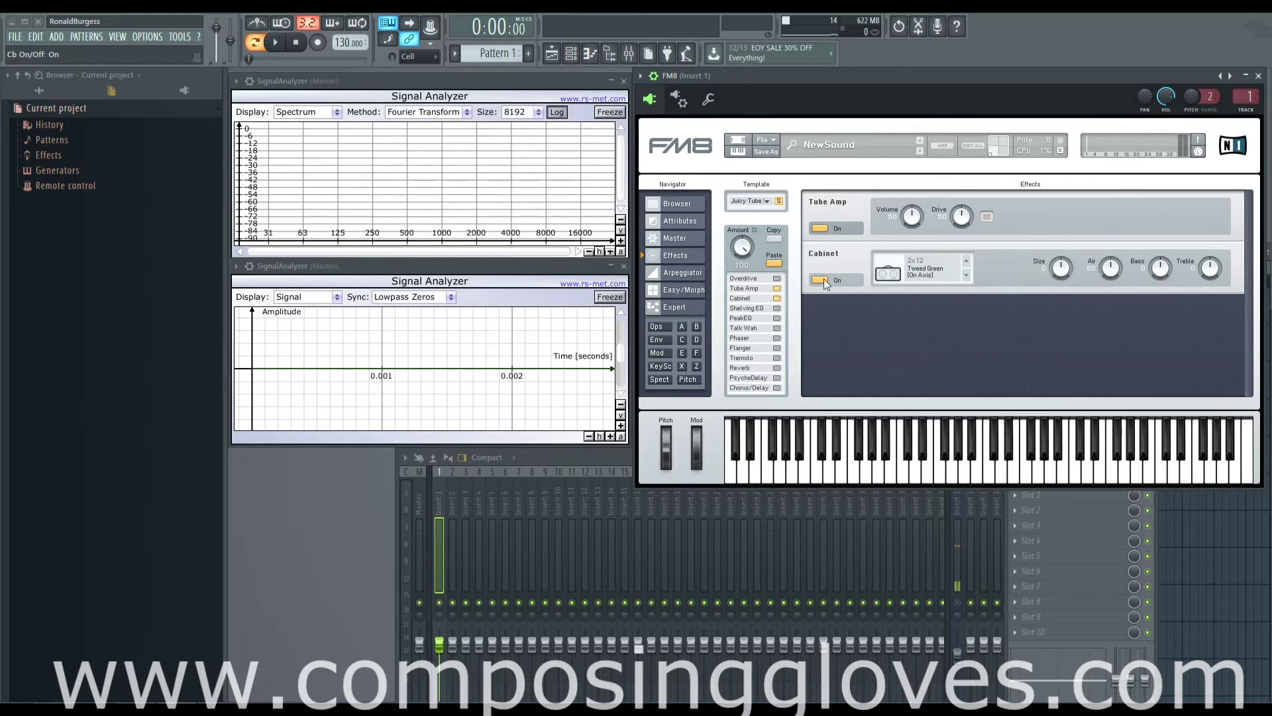
click(777, 298)
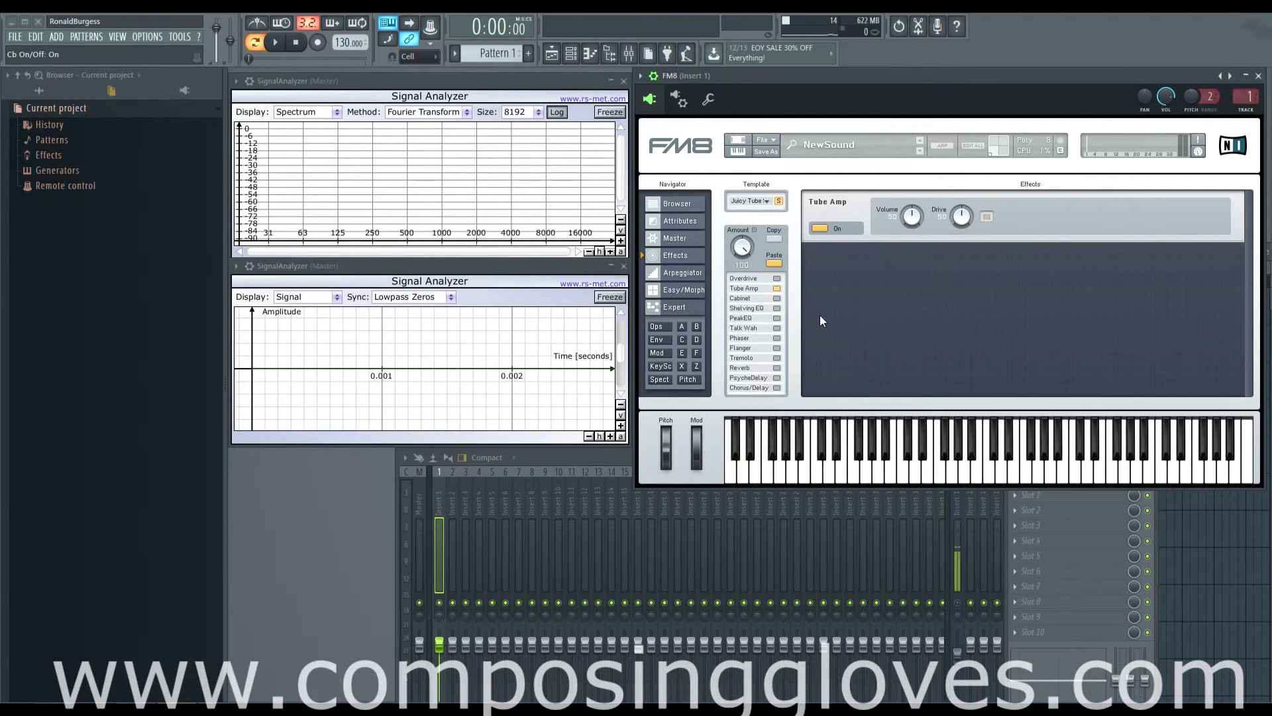
Switch the PsycheDelay effect on and off to preview it below the Tube Amp
click(777, 379)
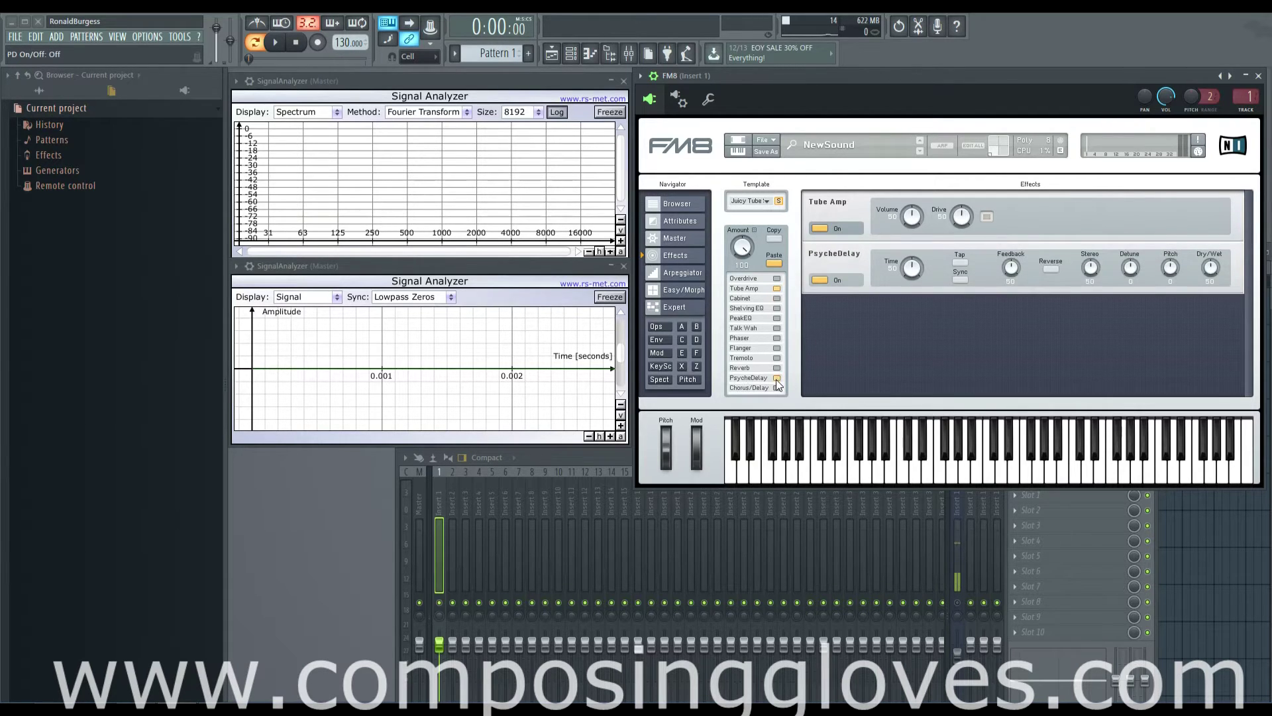
click(776, 378)
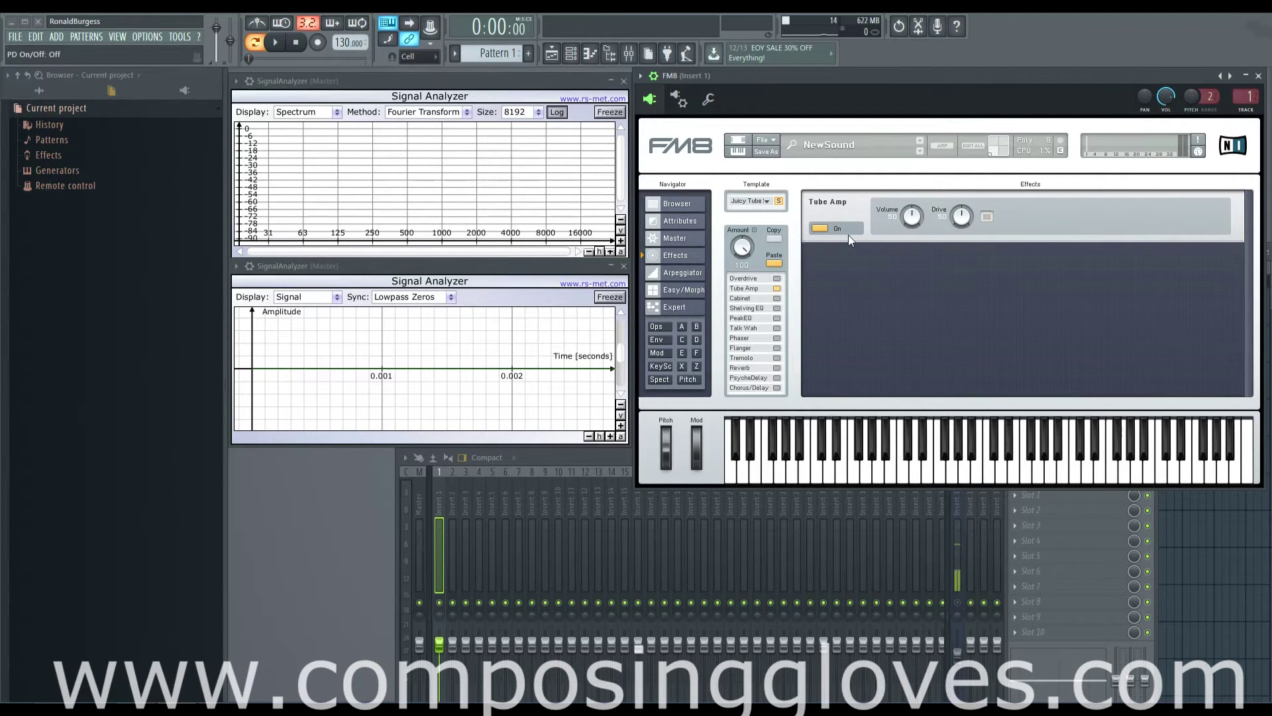
Play a held note while setting the Tube Amp Volume to 100 and its Drive to 0
key(q)
drag(911, 216, 910, 277)
drag(943, 216, 952, 328)
drag(910, 218, 901, 90)
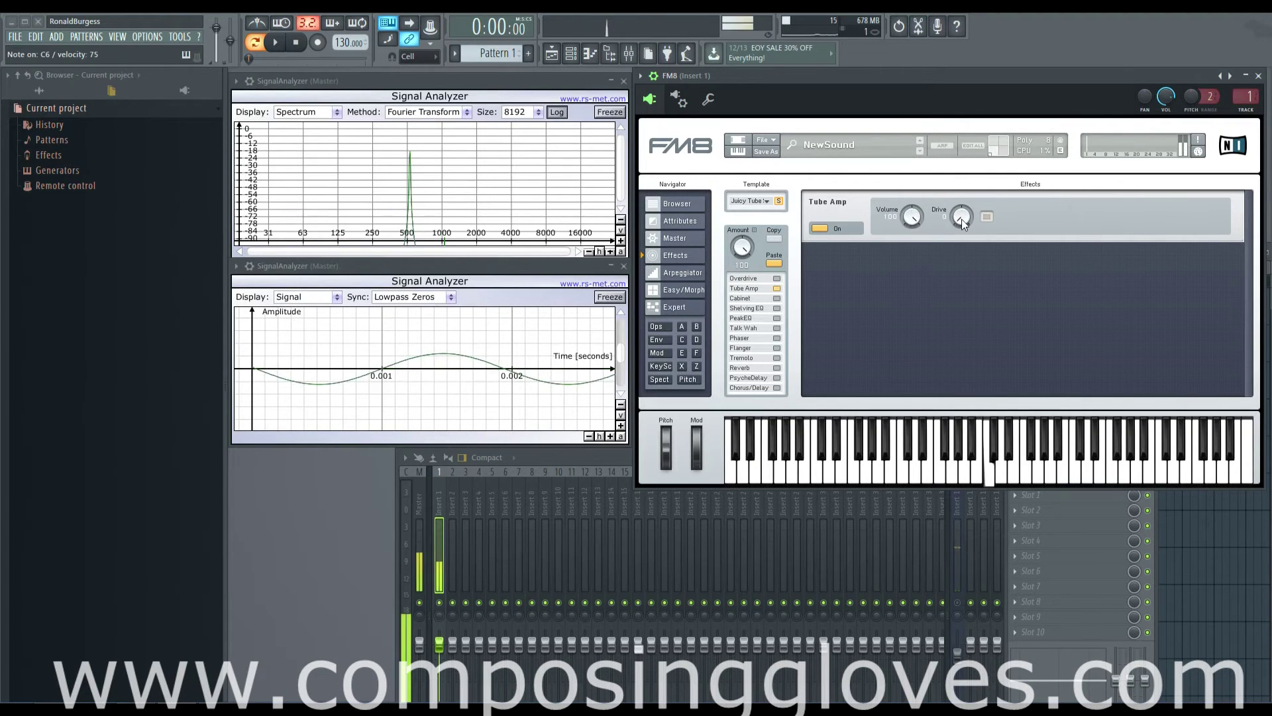
Vary the Tube Amp Drive, ending at 100, and try the switch beside it on a played note
mouse_move(961, 217)
mouse_down()
mouse_move(958, 188)
mouse_move(955, 197)
mouse_up()
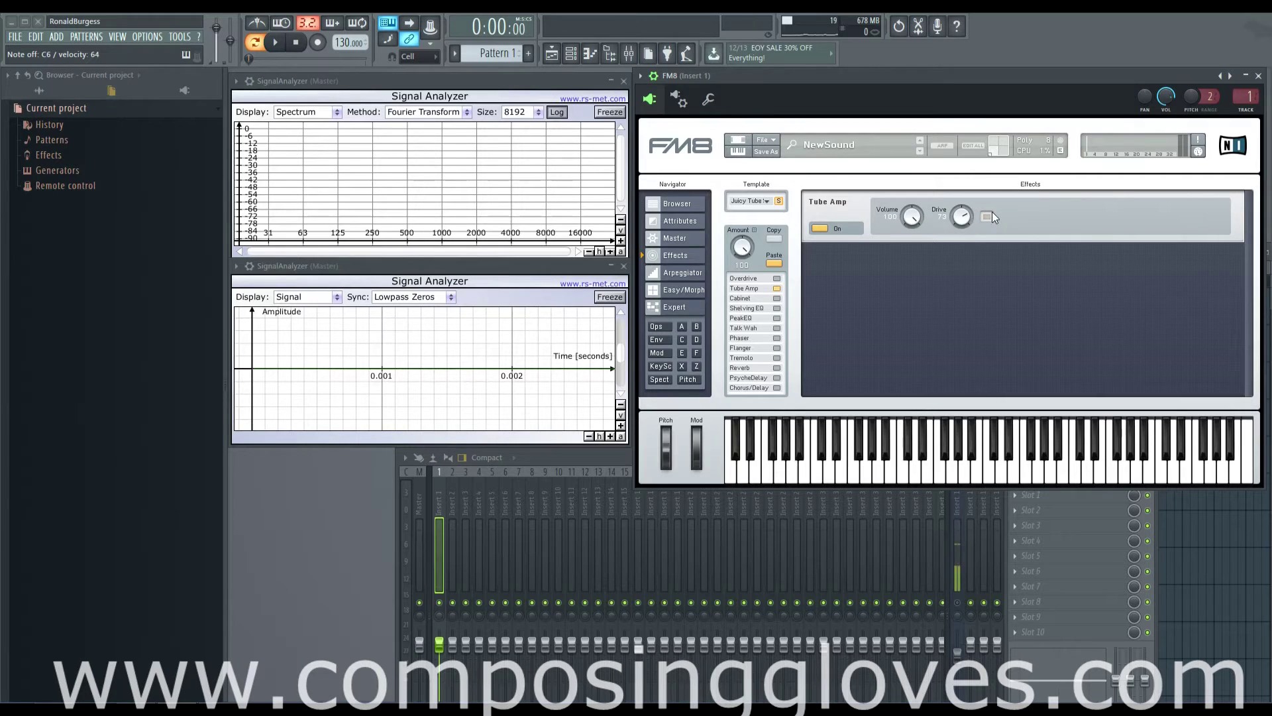
click(988, 216)
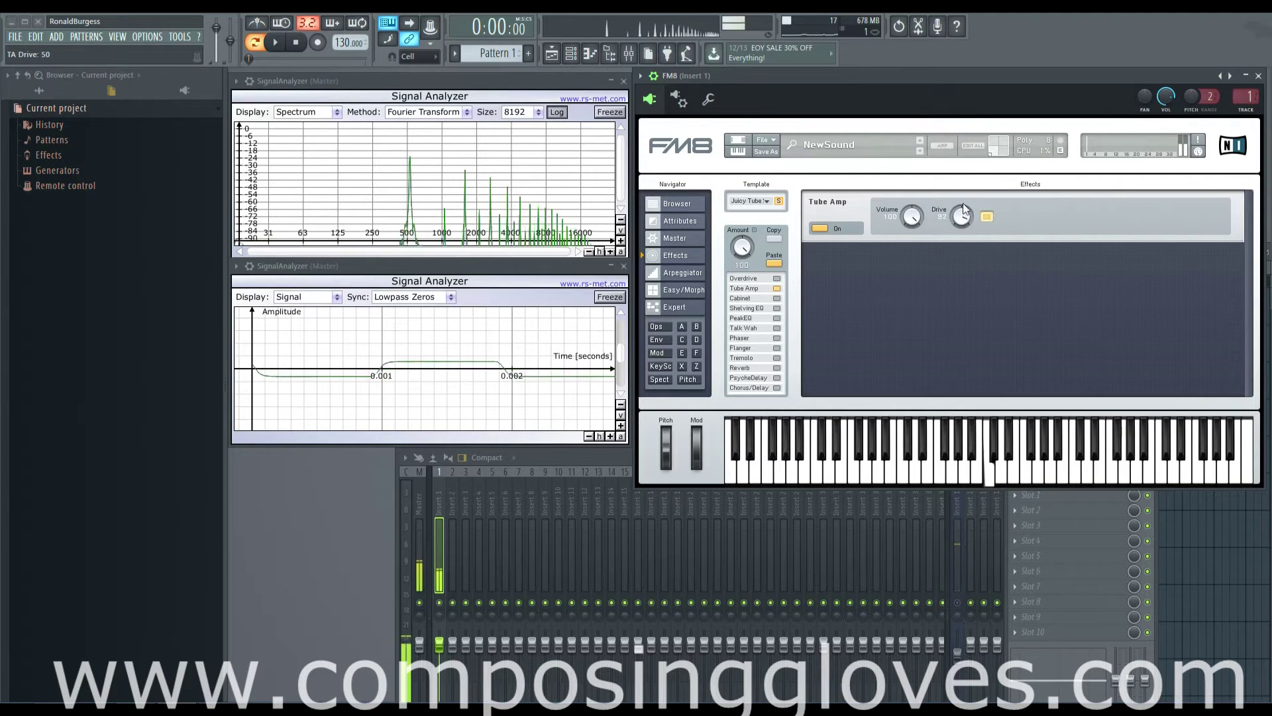
drag(963, 203, 965, 212)
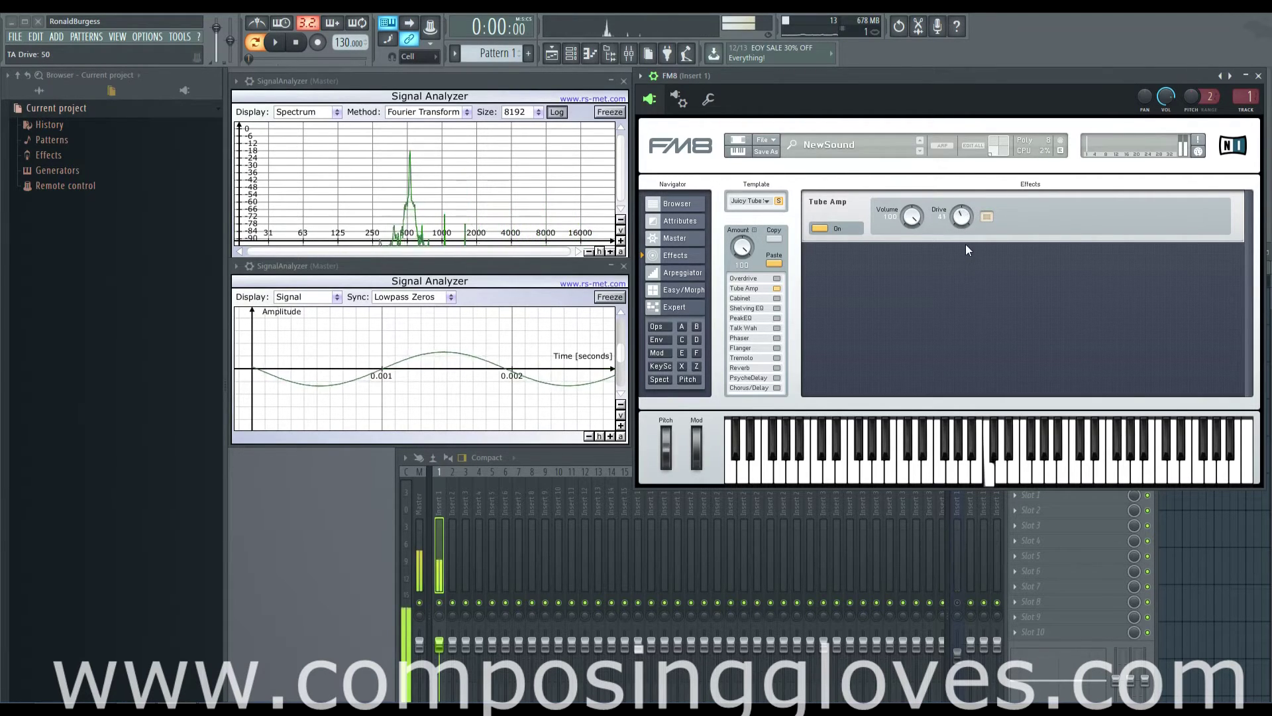
drag(968, 240, 967, 200)
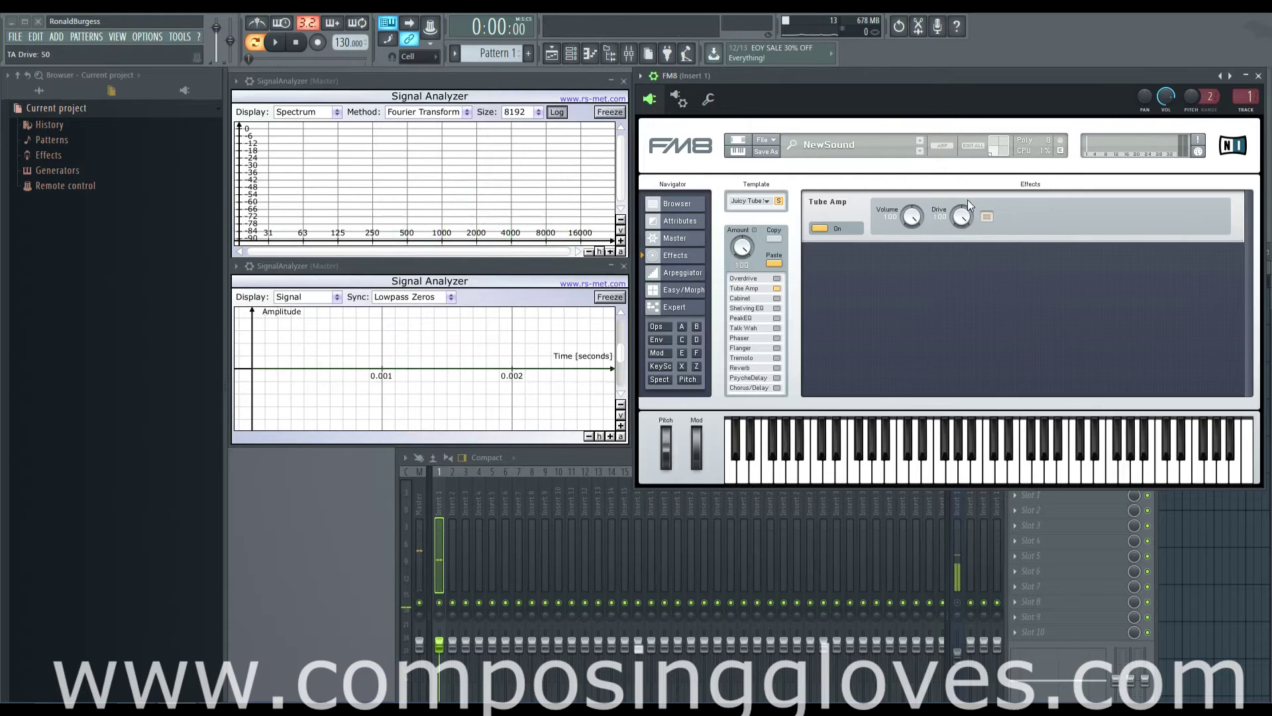
Play notes while lowering and raising the Tube Amp Drive, leaving it below its maximum
key(q)
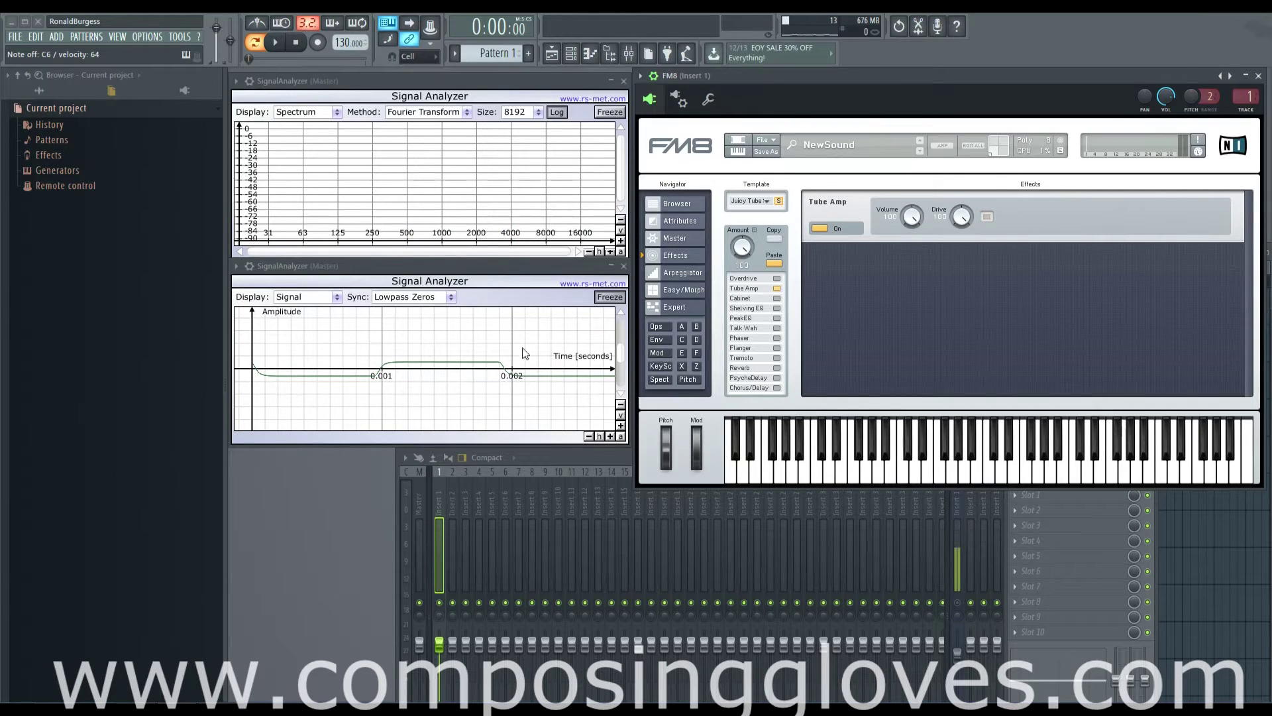
mouse_move(961, 218)
mouse_down()
mouse_move(959, 250)
mouse_move(960, 225)
mouse_up()
drag(963, 216, 964, 211)
mouse_move(961, 216)
mouse_down()
mouse_move(961, 263)
mouse_move(964, 241)
mouse_up()
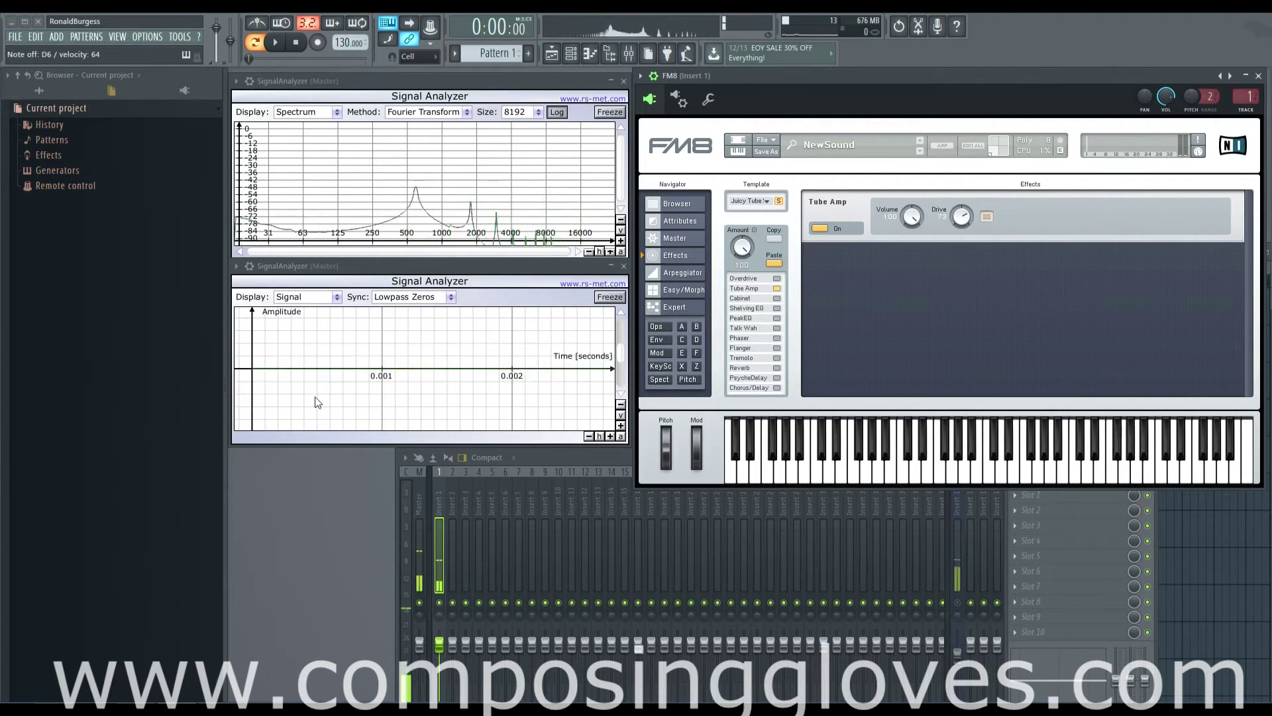
Replace the Tube Amp with the Cabinet effect and step through the cabinet types to 2x12 Chief V-30 (Back)
click(819, 228)
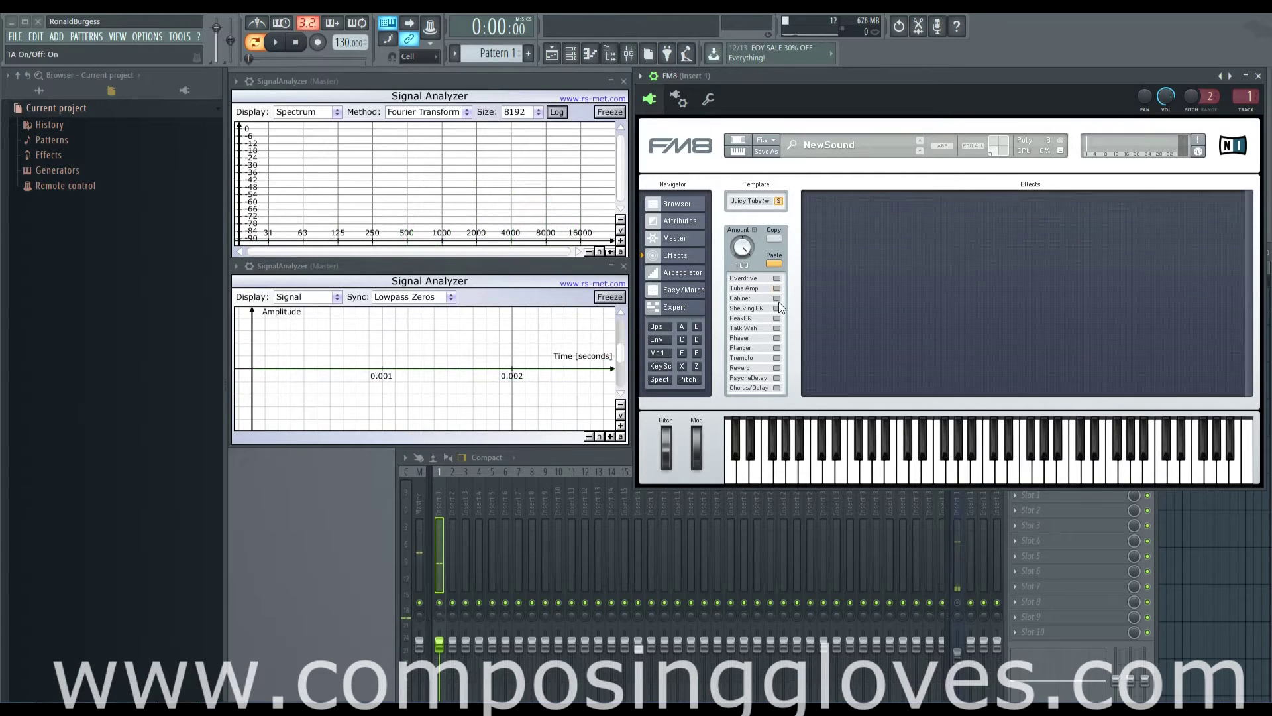
click(777, 298)
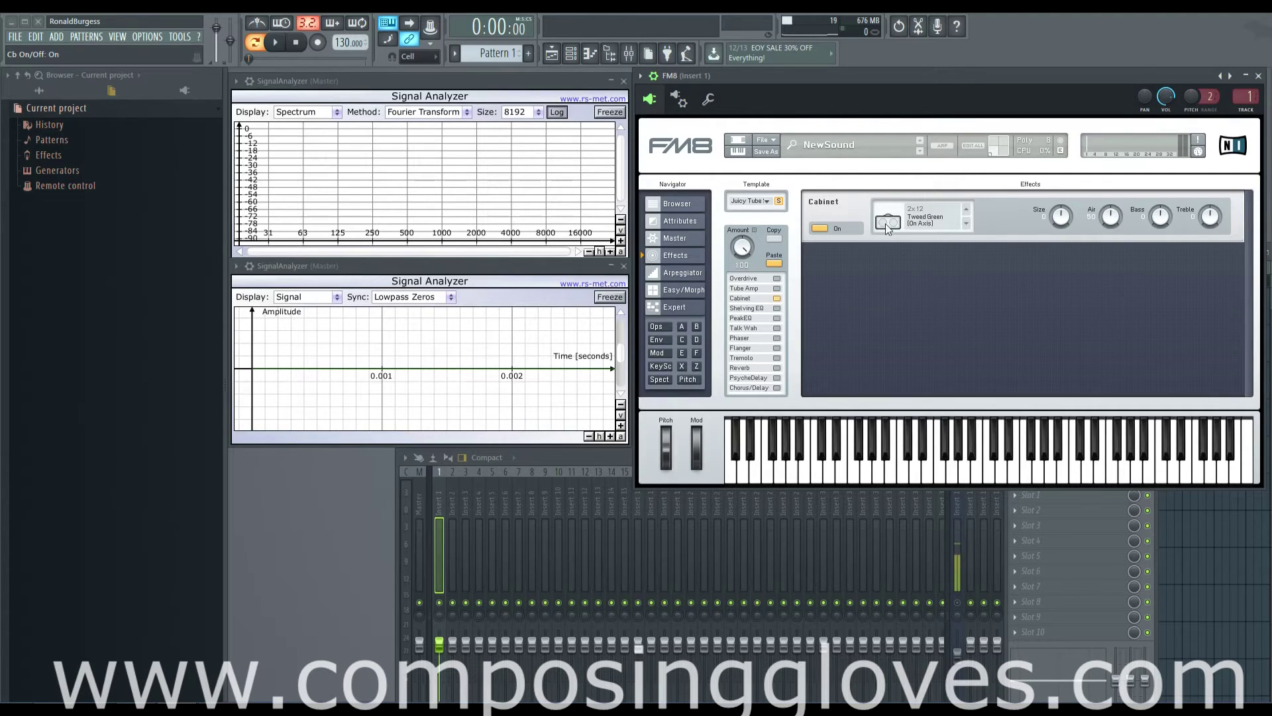
click(968, 210)
click(967, 210)
click(964, 225)
click(967, 225)
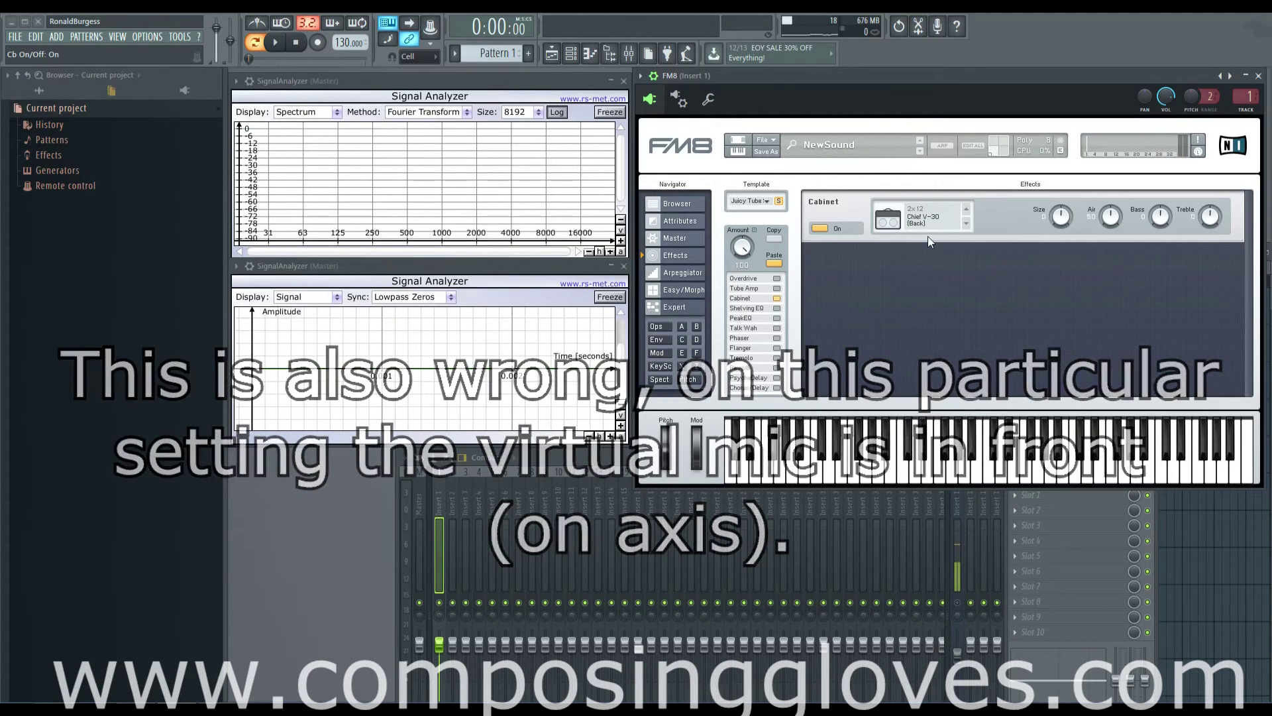
Compare the On Axis and Back versions of Chief V-30, then choose the 4x12 UK 70s (Far) cabinet
click(920, 224)
click(919, 230)
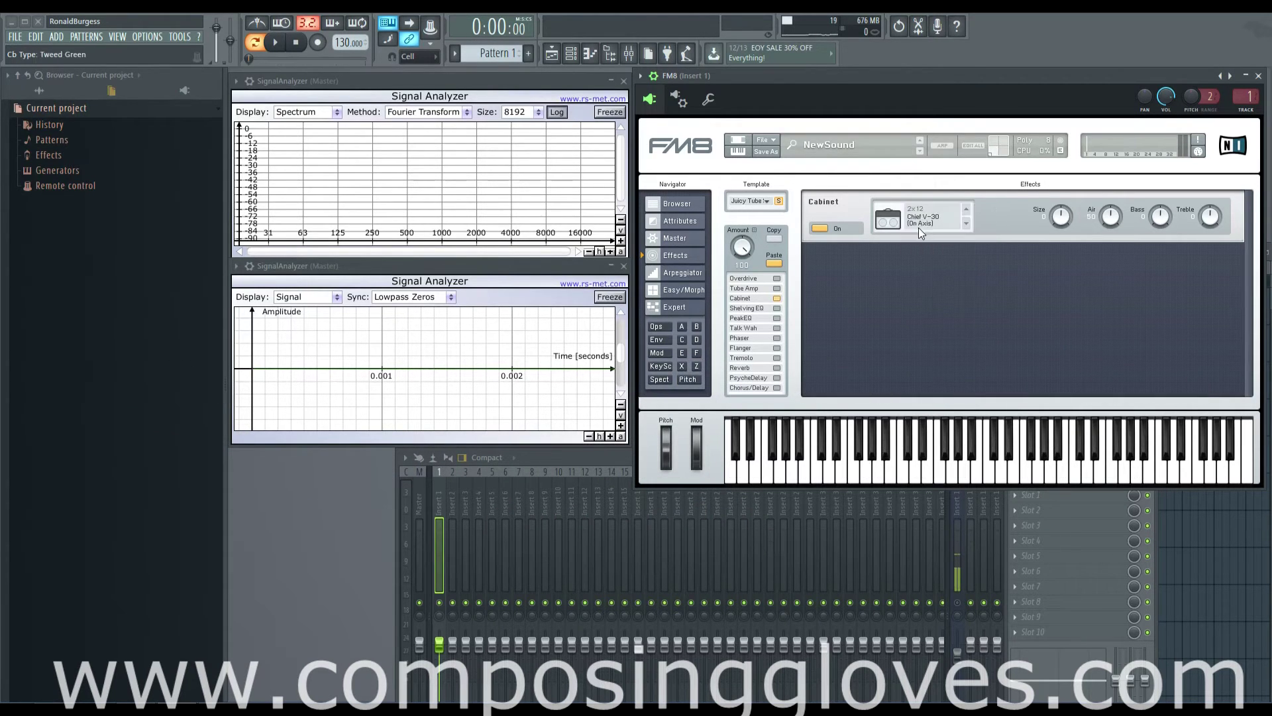
click(921, 225)
click(923, 227)
click(961, 213)
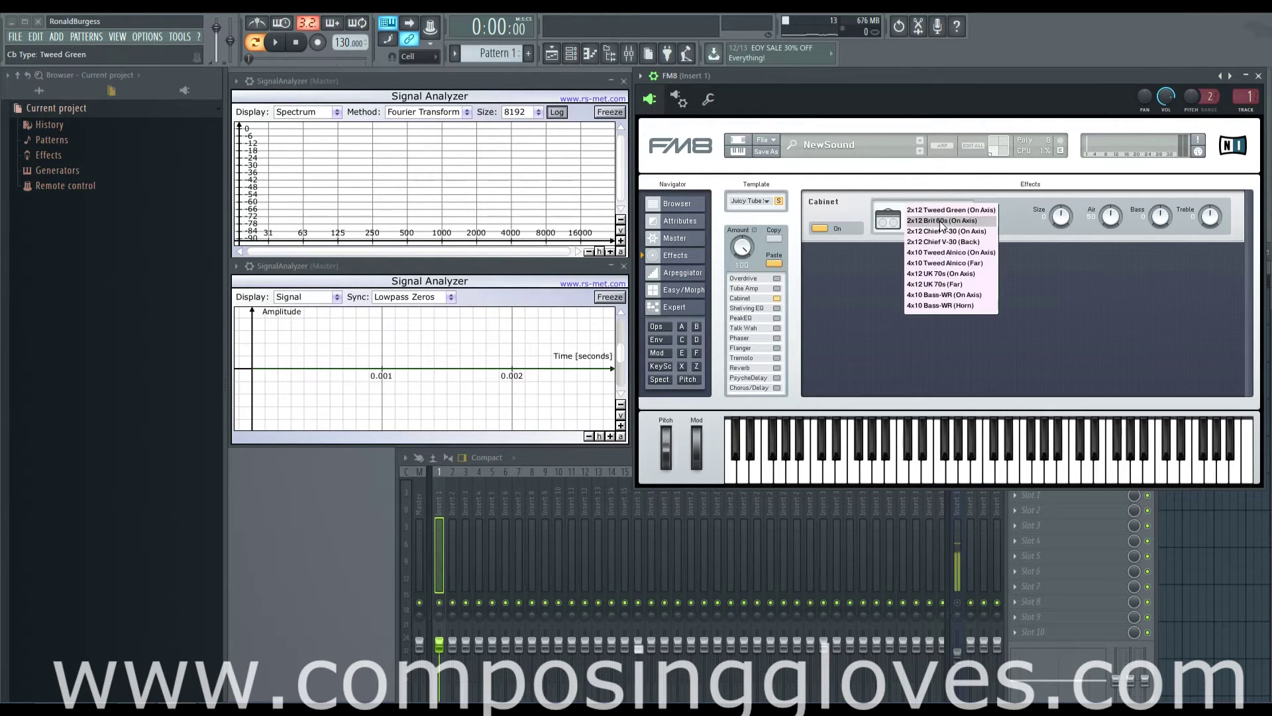
click(957, 284)
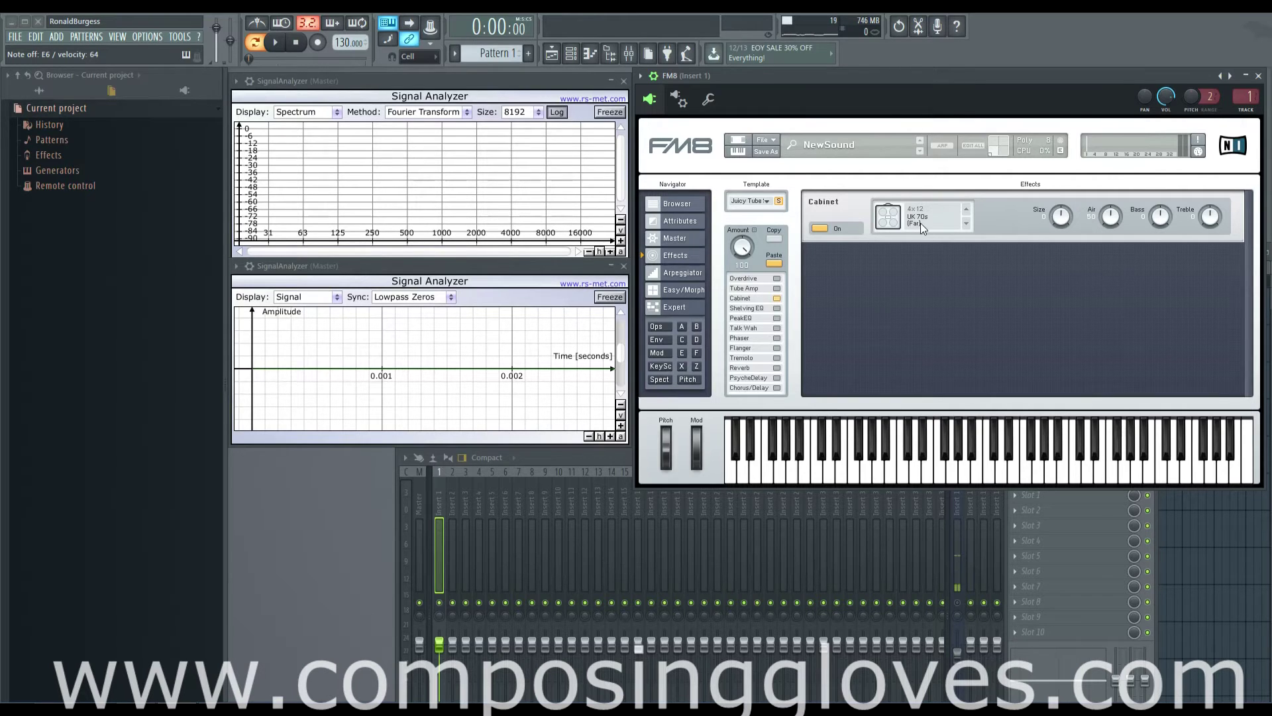
Change the cabinet to 4x10 Bass-WR (Horn) and sweep its Size across the range, ending at the minimum
click(965, 210)
drag(1060, 218, 1049, 252)
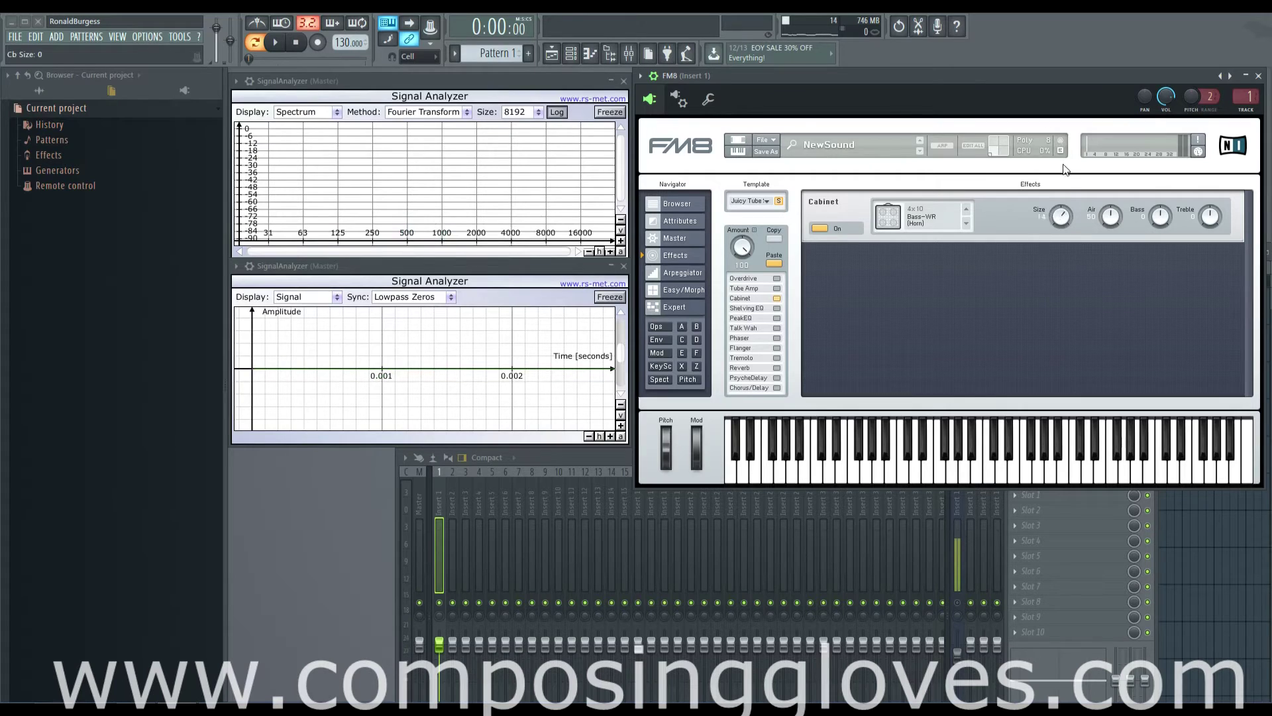
drag(1061, 187, 1063, 175)
drag(1061, 218, 1052, 260)
drag(1060, 224, 1042, 91)
drag(1067, 216, 1061, 129)
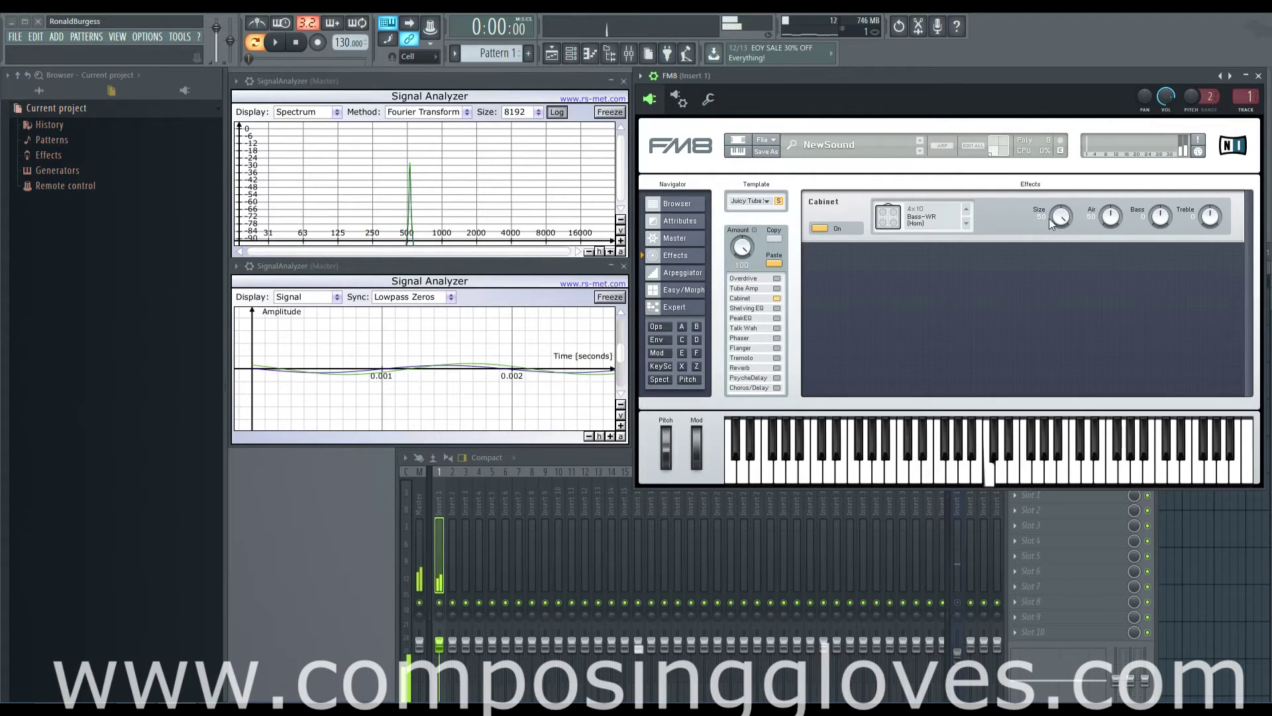
drag(1048, 217, 1067, 340)
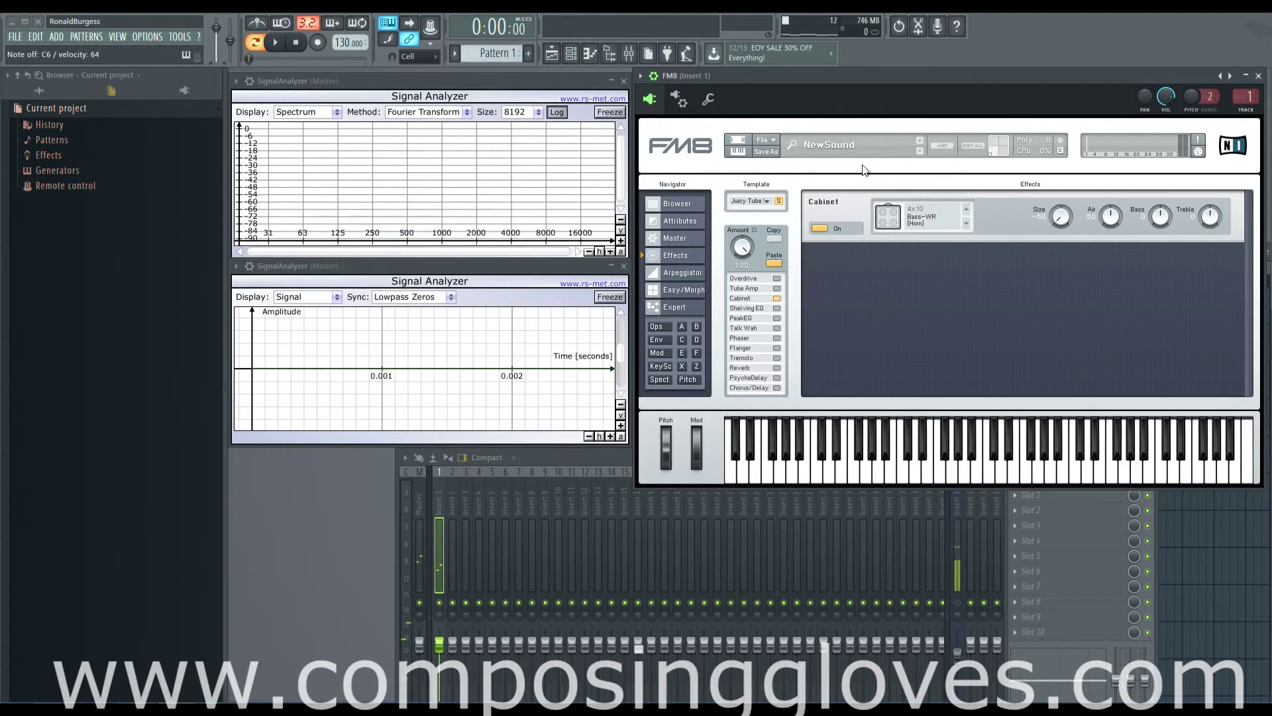
Set operator F's waveform to Triangle and return to the Effects page
click(696, 352)
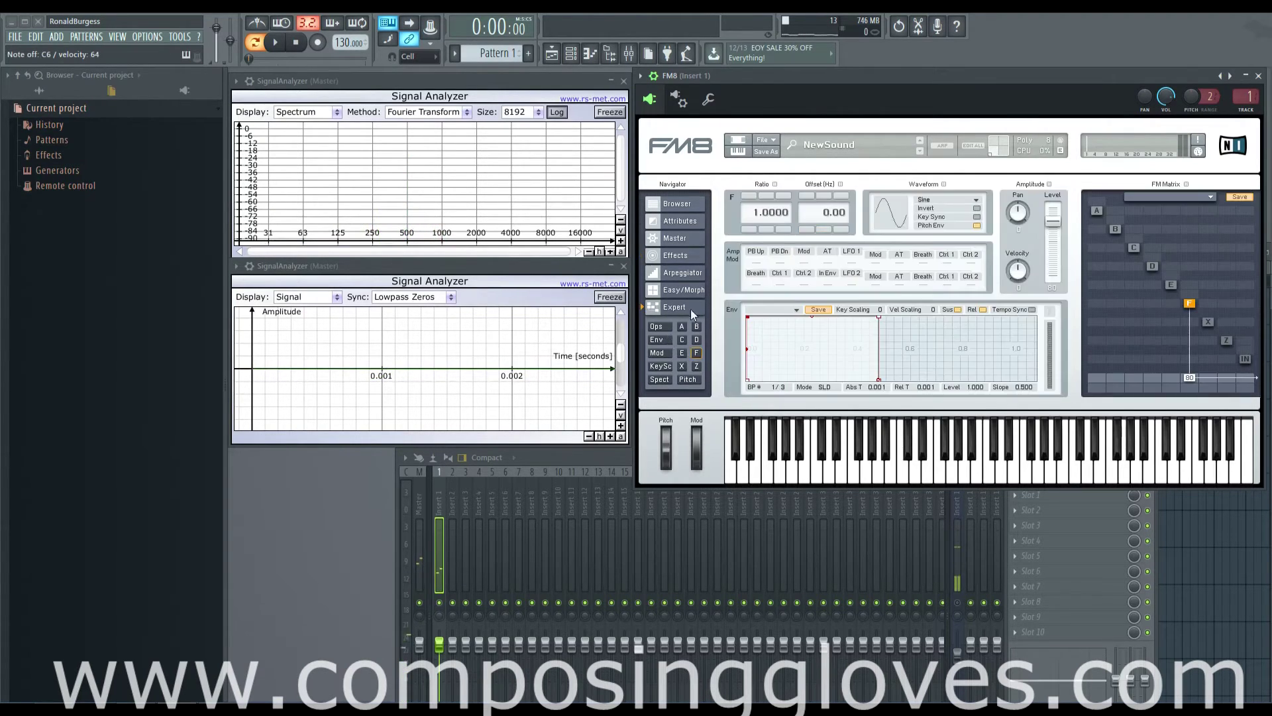
click(965, 189)
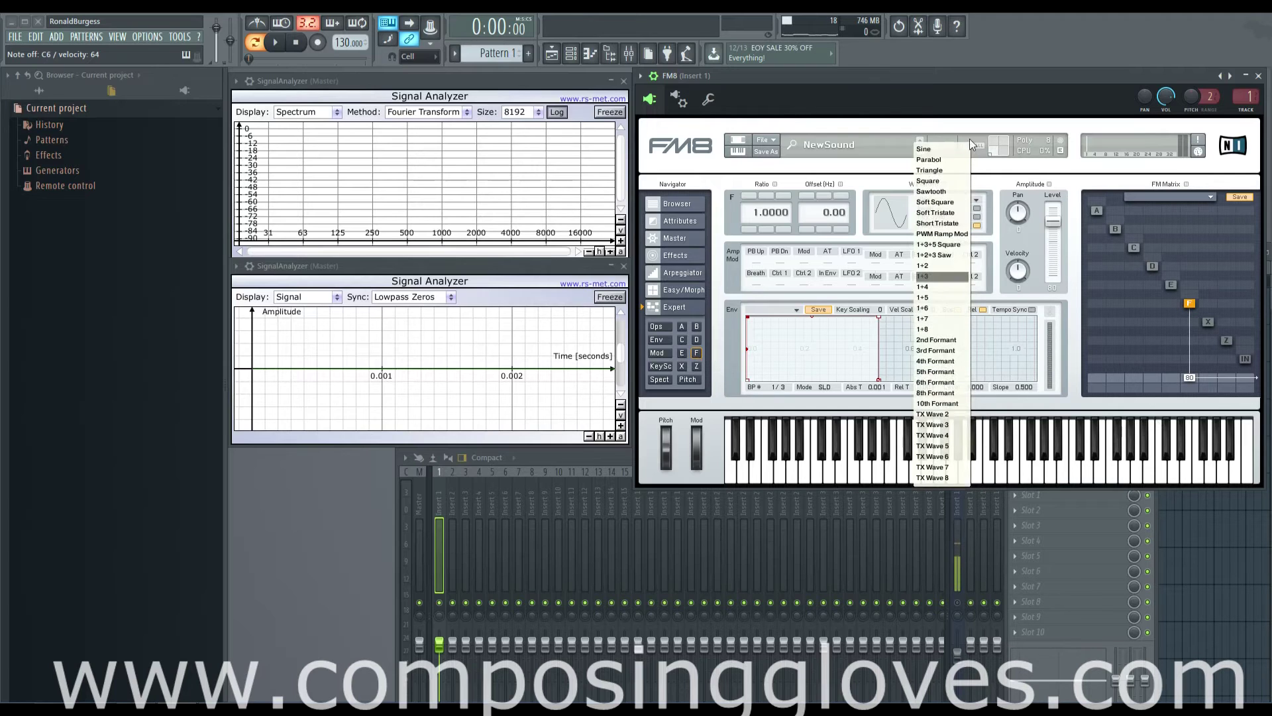
click(948, 170)
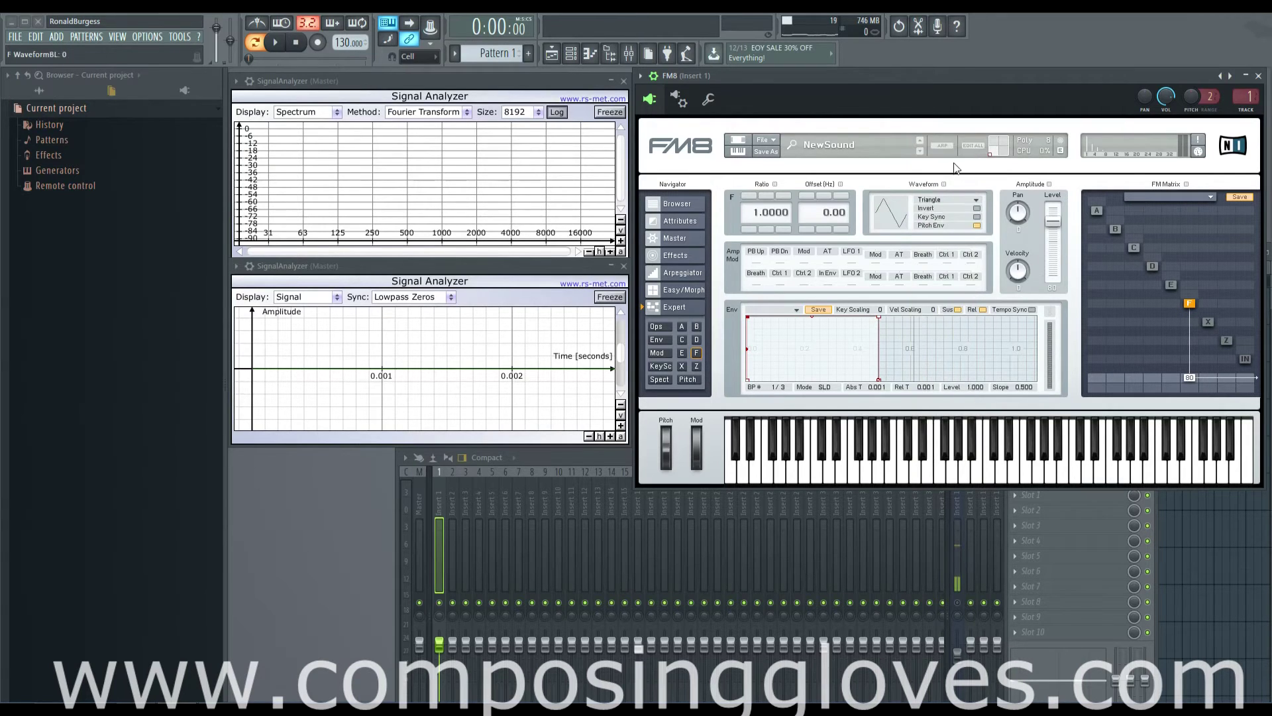
click(686, 239)
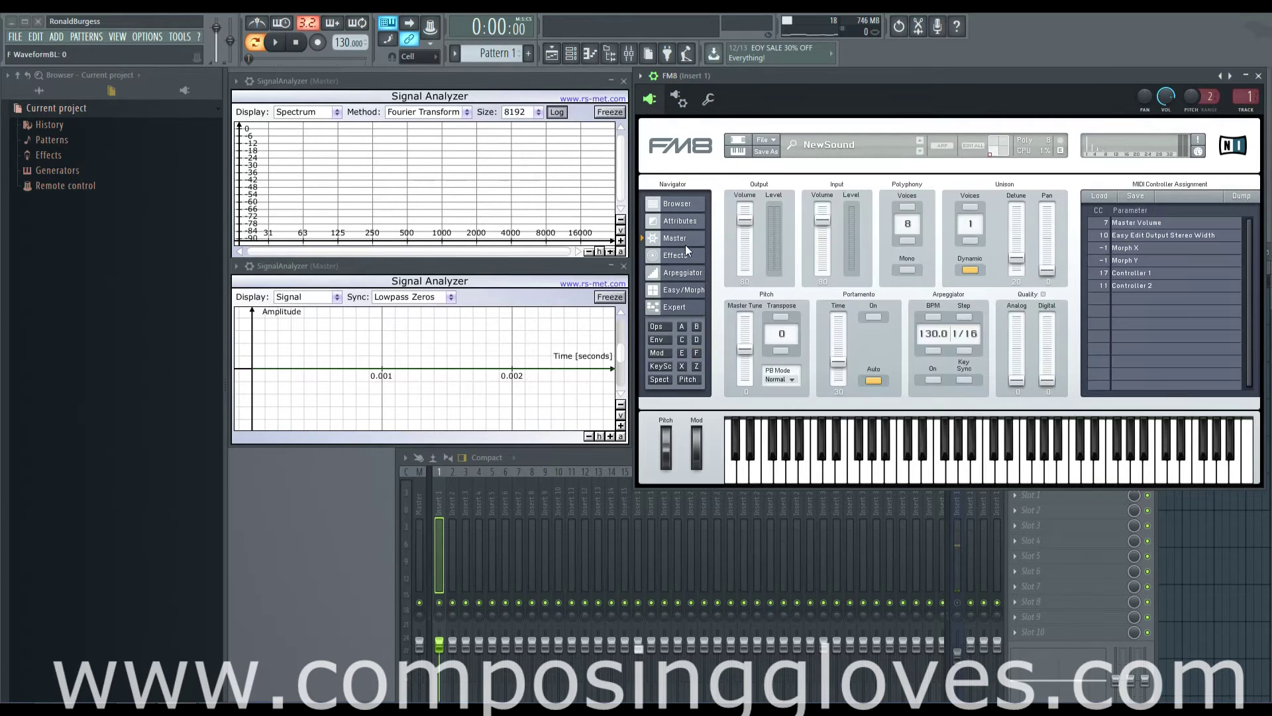
click(689, 258)
Play repeated notes while varying the Cabinet Size to hear its effect on the triangle wave
key(q)
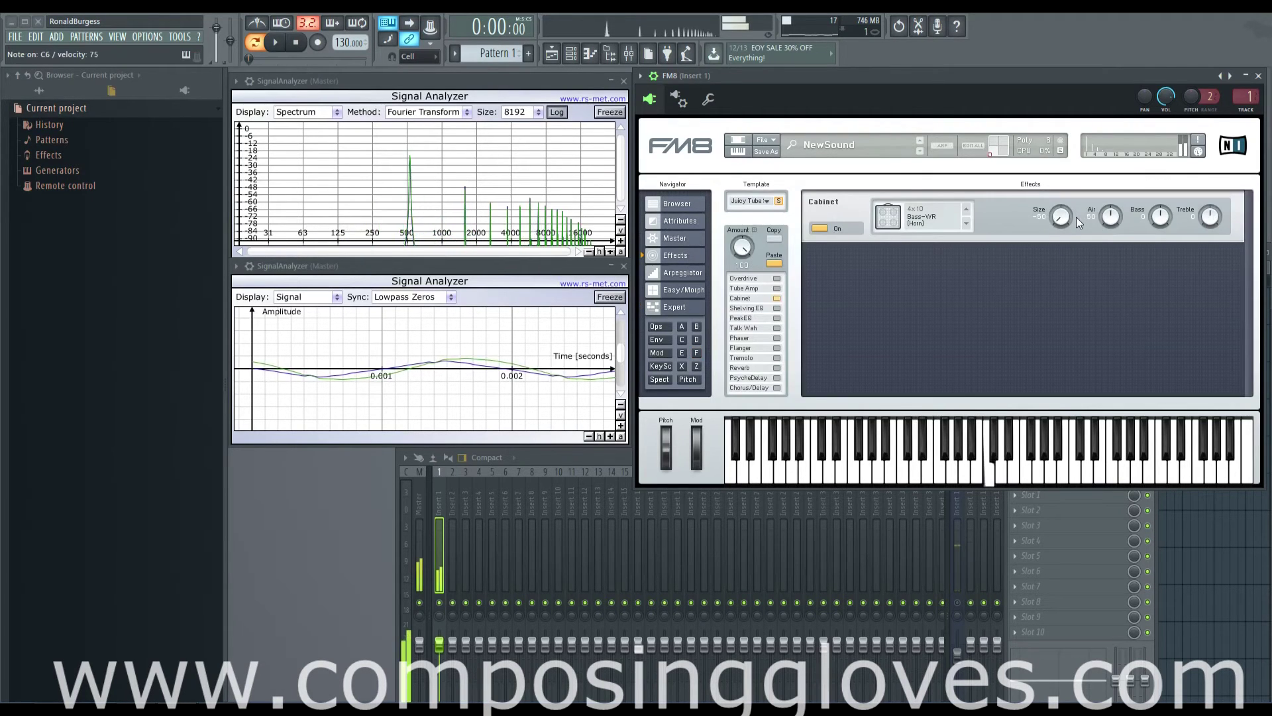
key(q)
key(q)
mouse_move(1060, 218)
mouse_down()
mouse_move(1059, 185)
mouse_move(1060, 221)
mouse_move(1061, 205)
mouse_up()
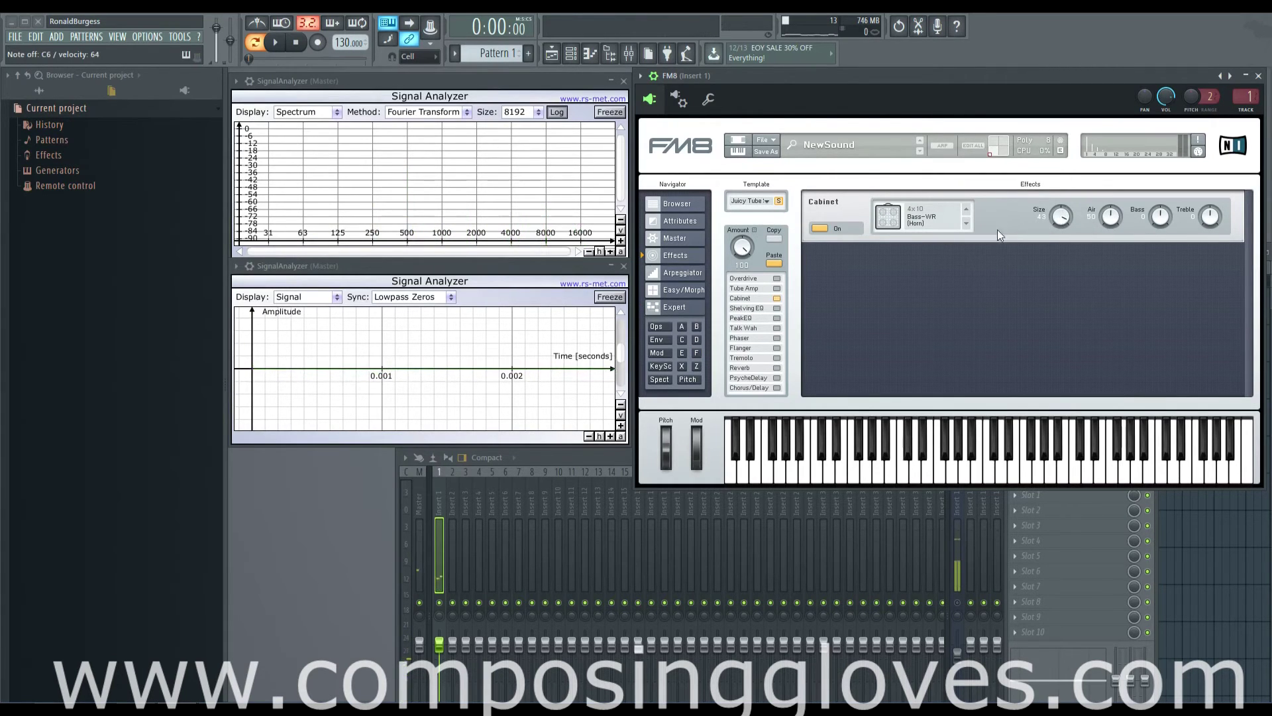
drag(1061, 224, 1061, 246)
key(q)
key(q)
drag(1064, 219, 1063, 203)
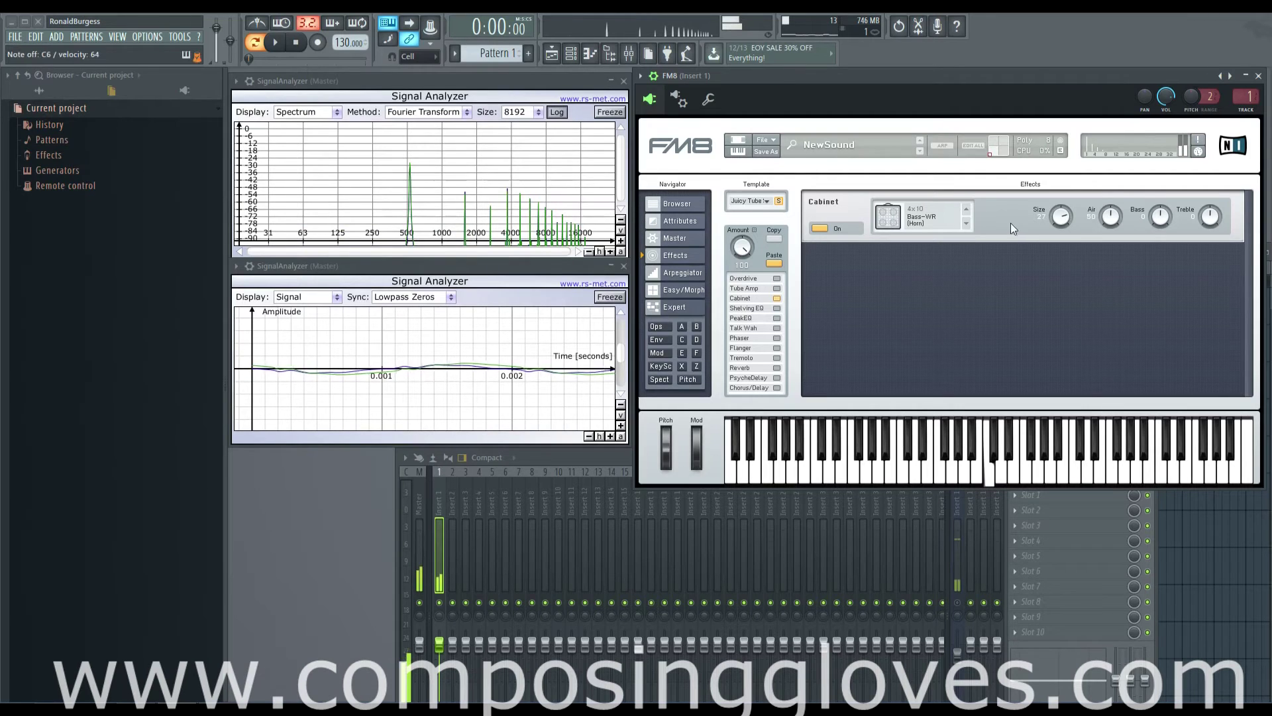
Bypass the Cabinet effect and re-enable it, playing a note in each state to compare
click(820, 228)
key(q)
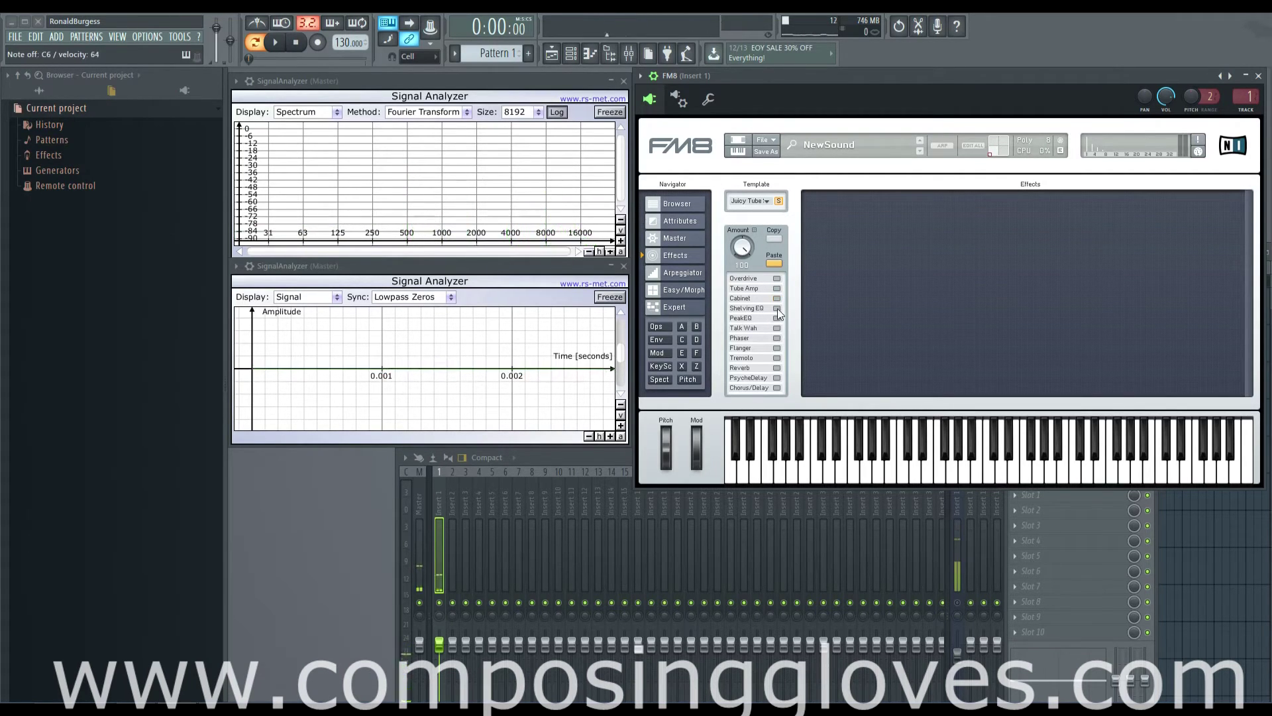
click(778, 298)
key(q)
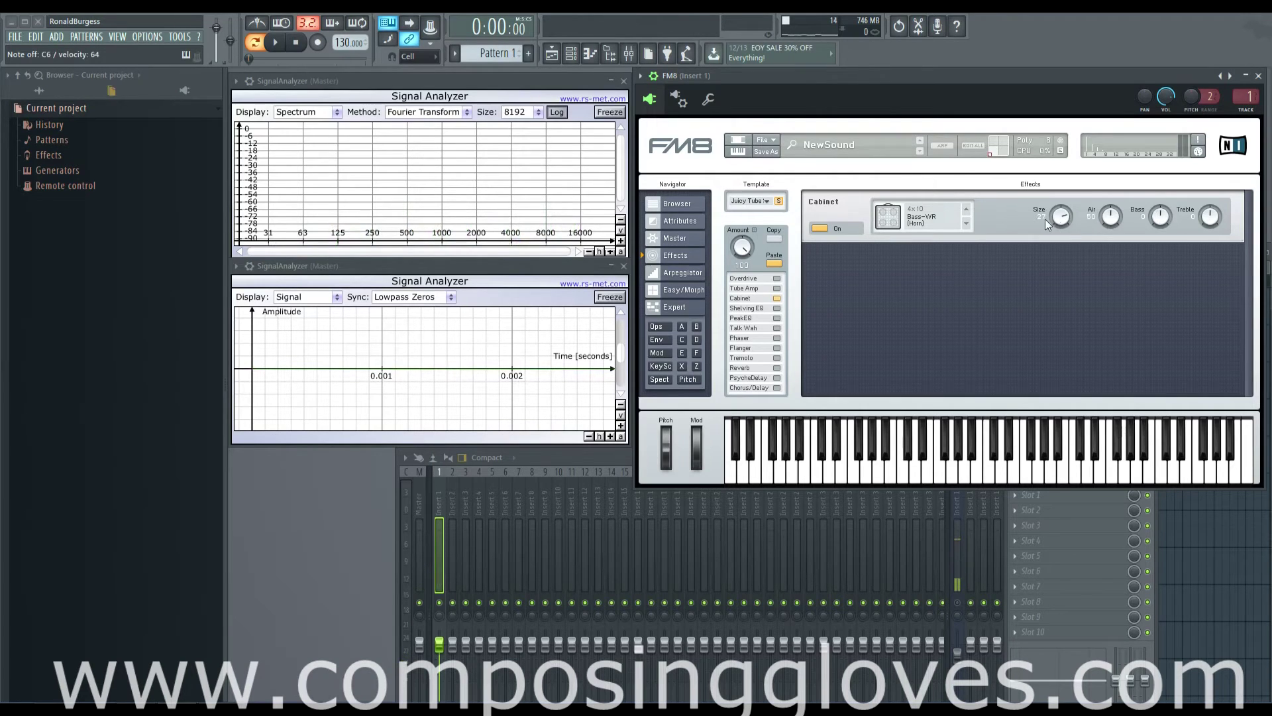
Vary the Cabinet Size on a held note and switch the cabinet type to 4x12 UK 70s (Far)
drag(1044, 218, 1068, 297)
key(q)
drag(1060, 217, 1060, 201)
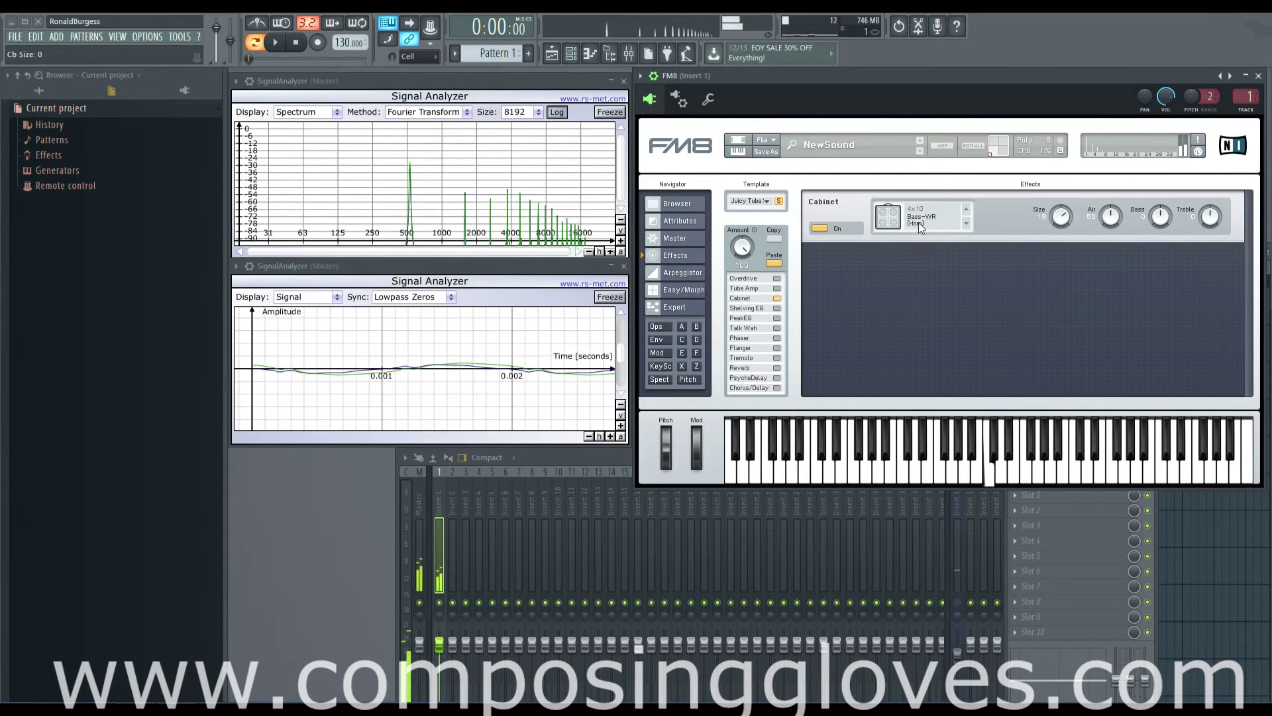
click(966, 225)
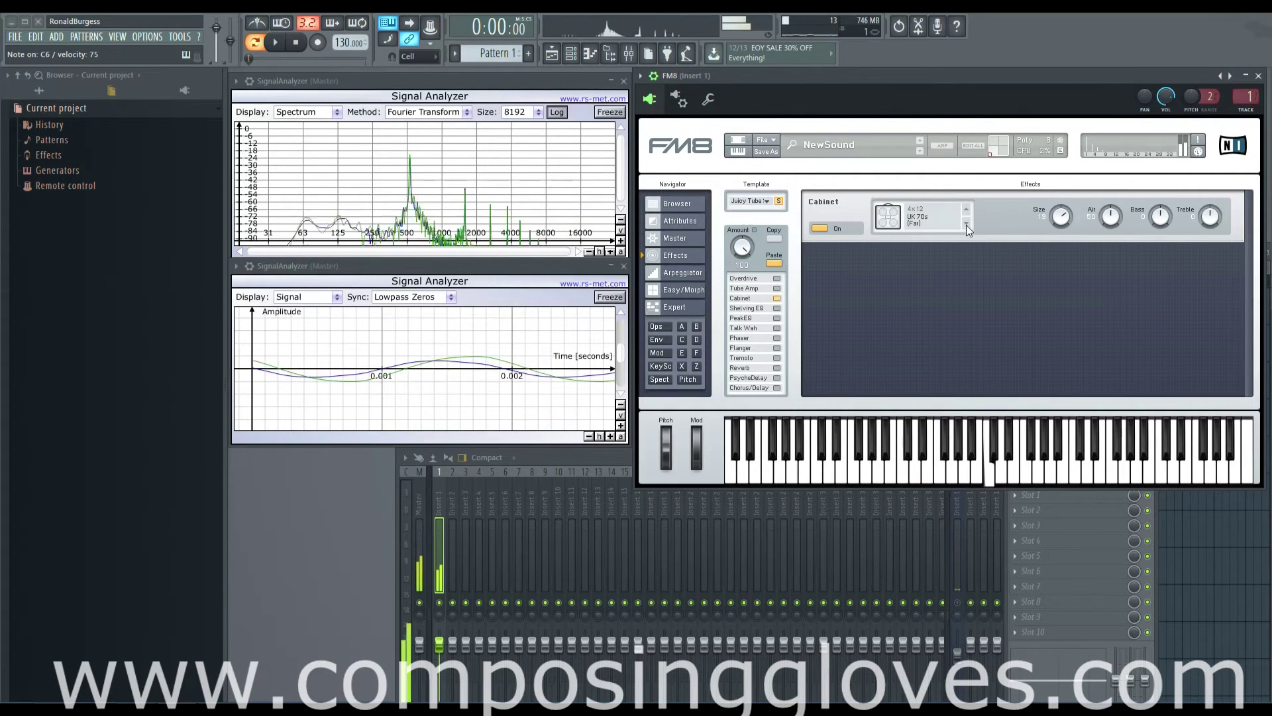
drag(1068, 216, 1119, 227)
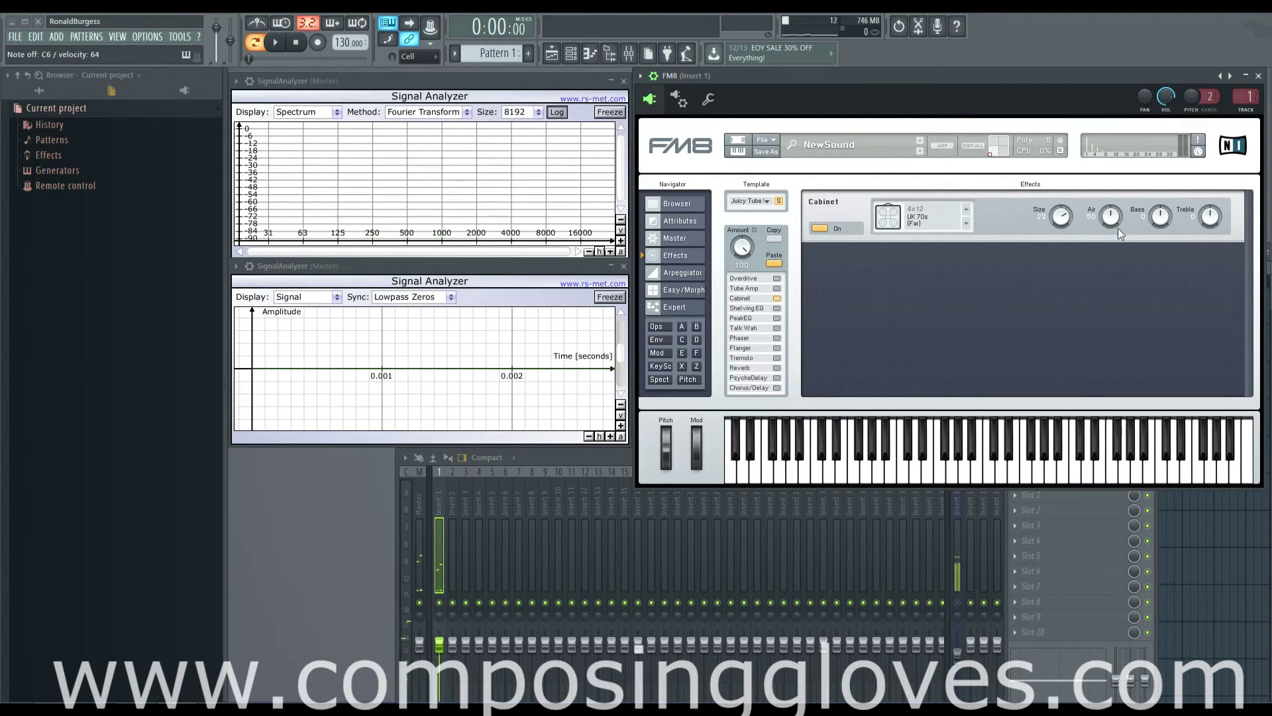
Reset the Cabinet's Size and Air to their defaults, then raise Air to its maximum
double_click(1062, 218)
double_click(1112, 216)
drag(1107, 220, 1098, 70)
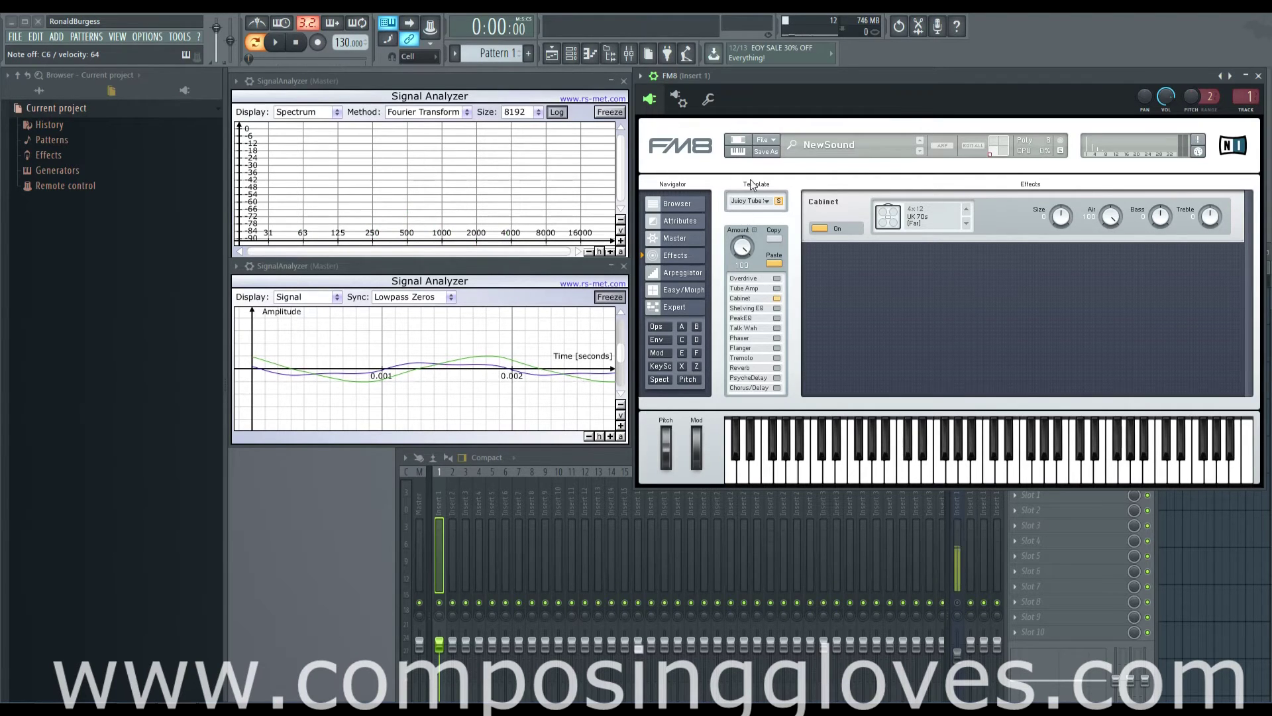
Set operator F's waveform back to Sine in the Expert view
click(675, 312)
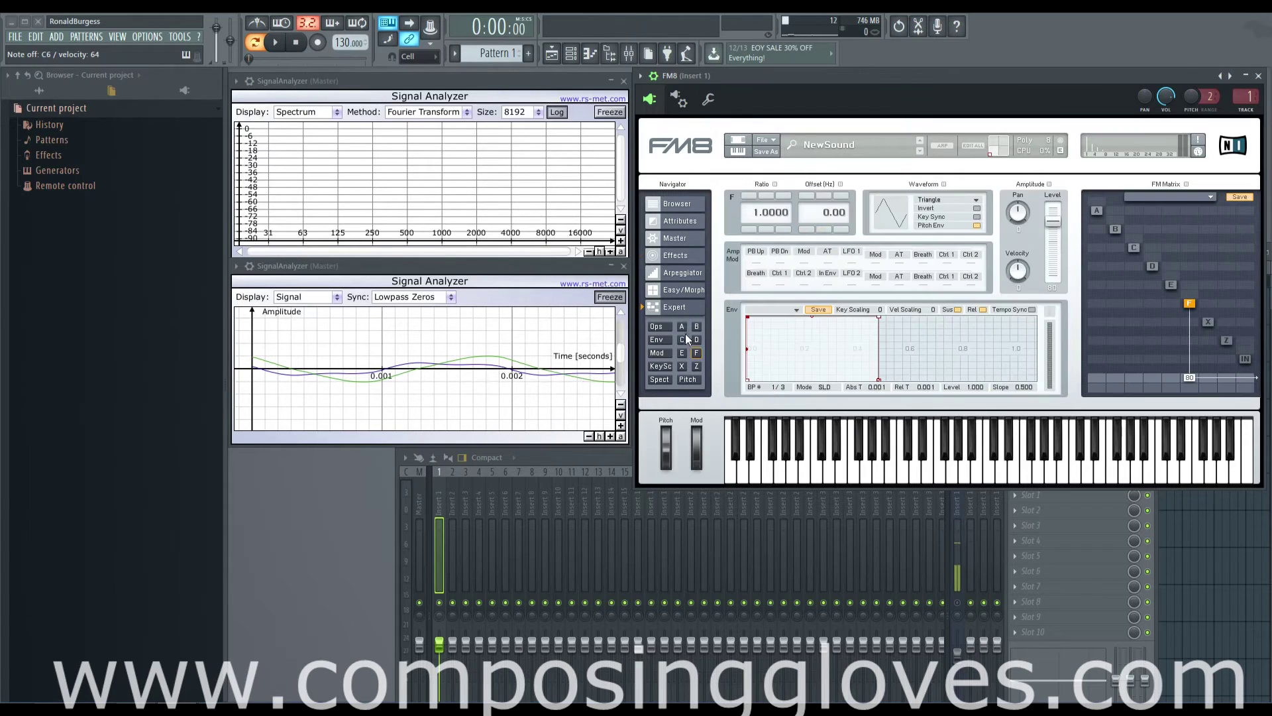
click(959, 197)
click(953, 146)
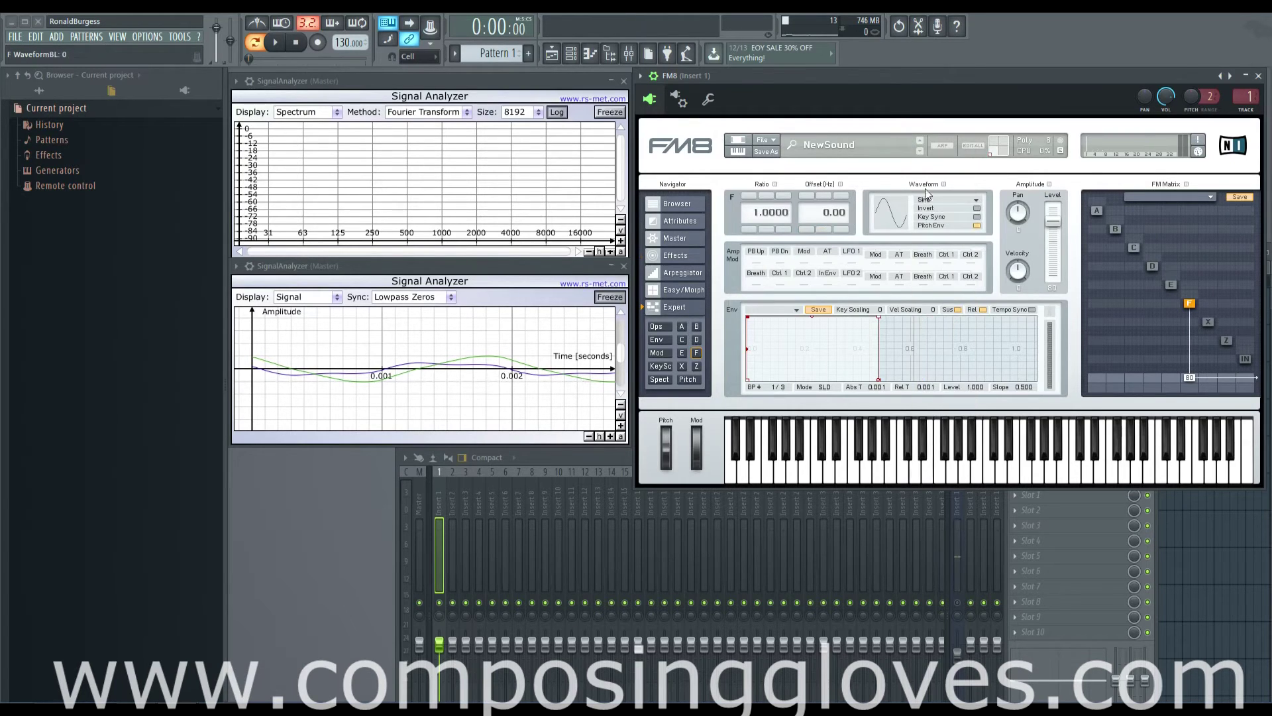
Raise the master output volume to 100 on the Master page
click(683, 239)
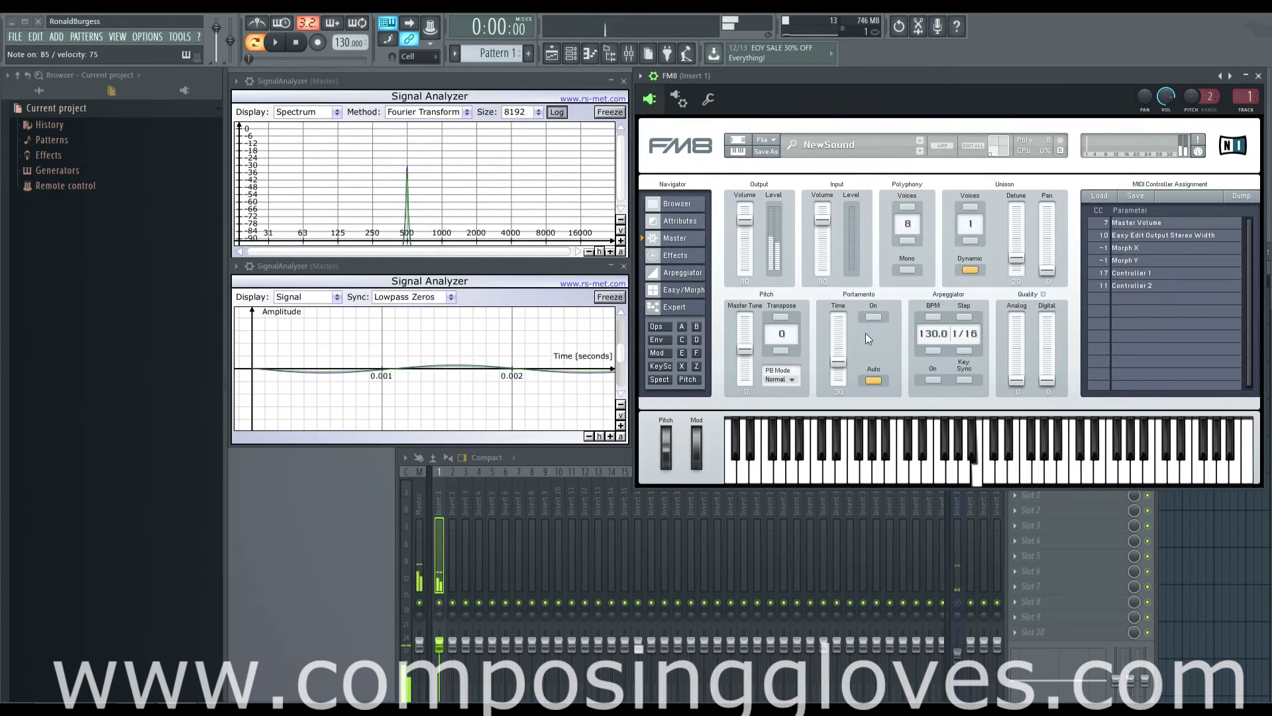
drag(745, 219, 748, 178)
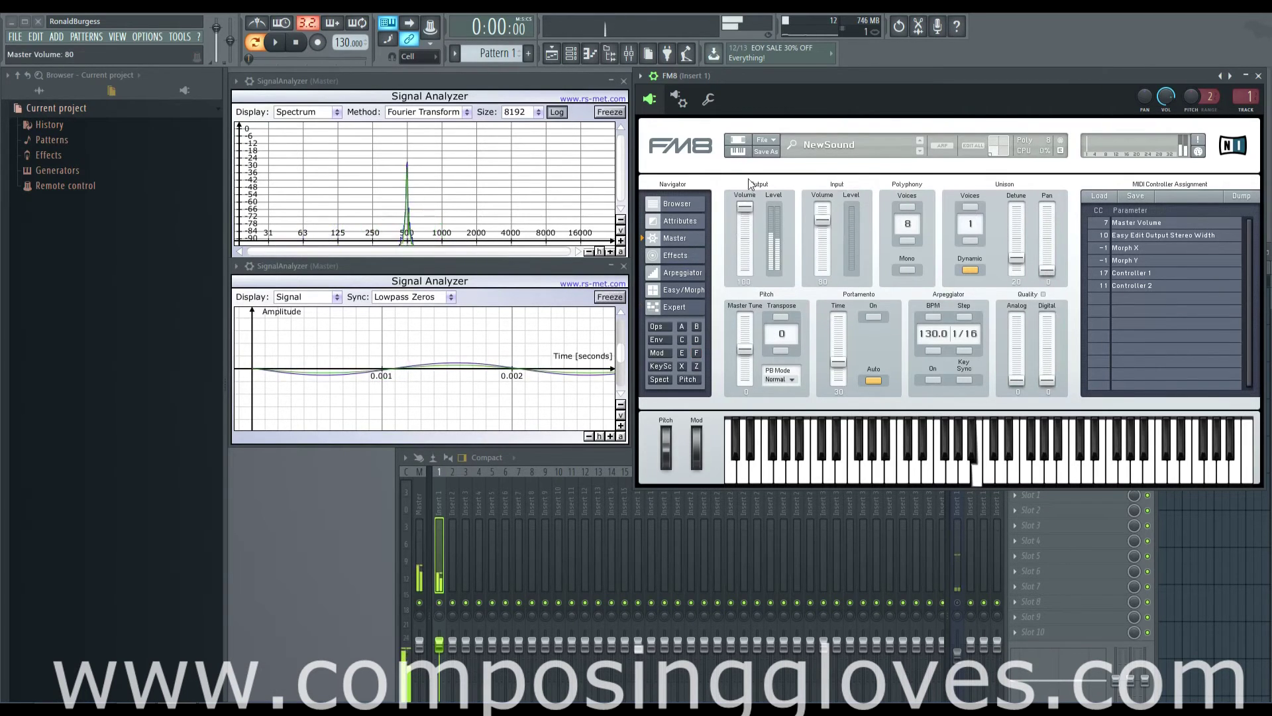
Return to the effects, audition the 4x10 Bass-WR (Horn) cabinet and switch back to 4x12 UK 70s (Far)
click(683, 255)
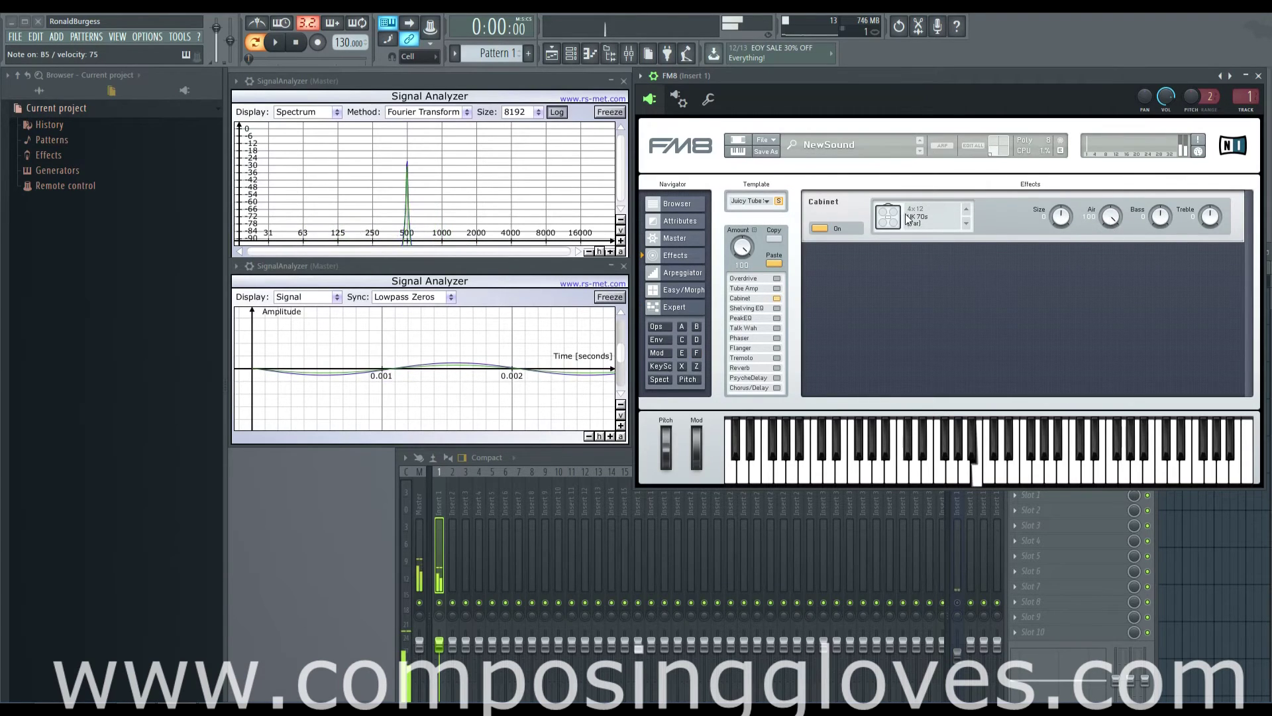
click(967, 210)
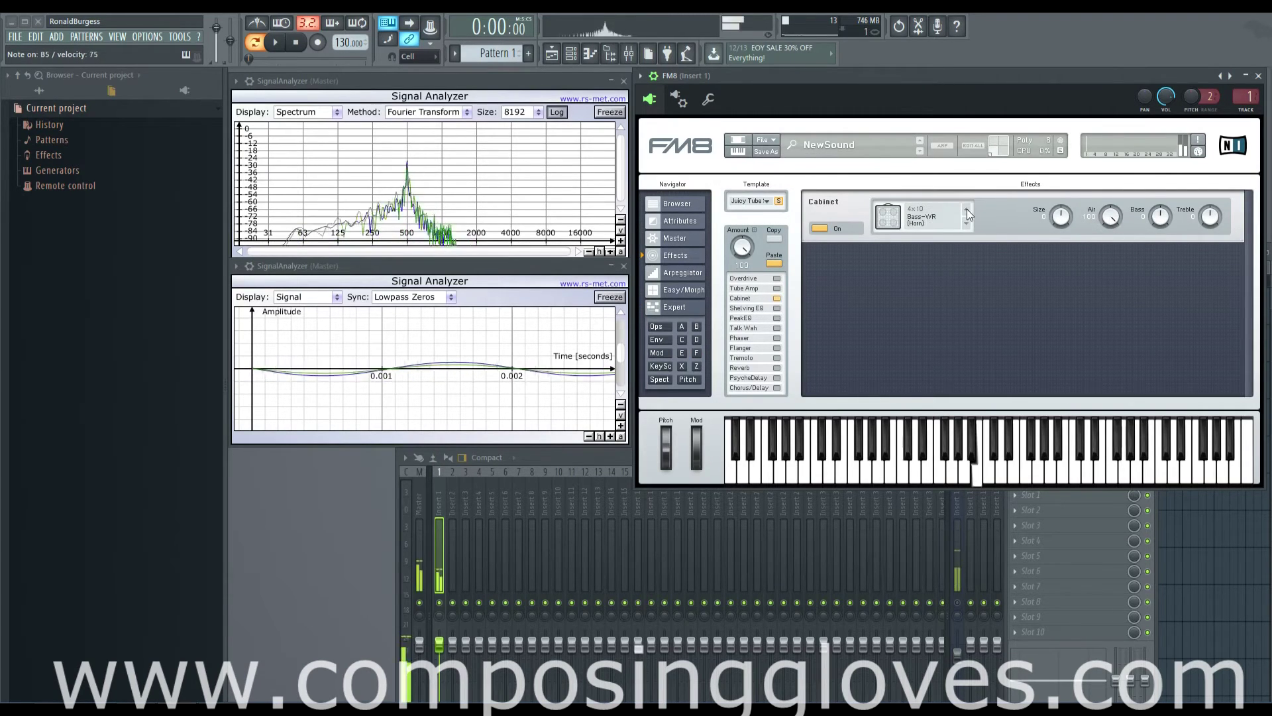
click(967, 221)
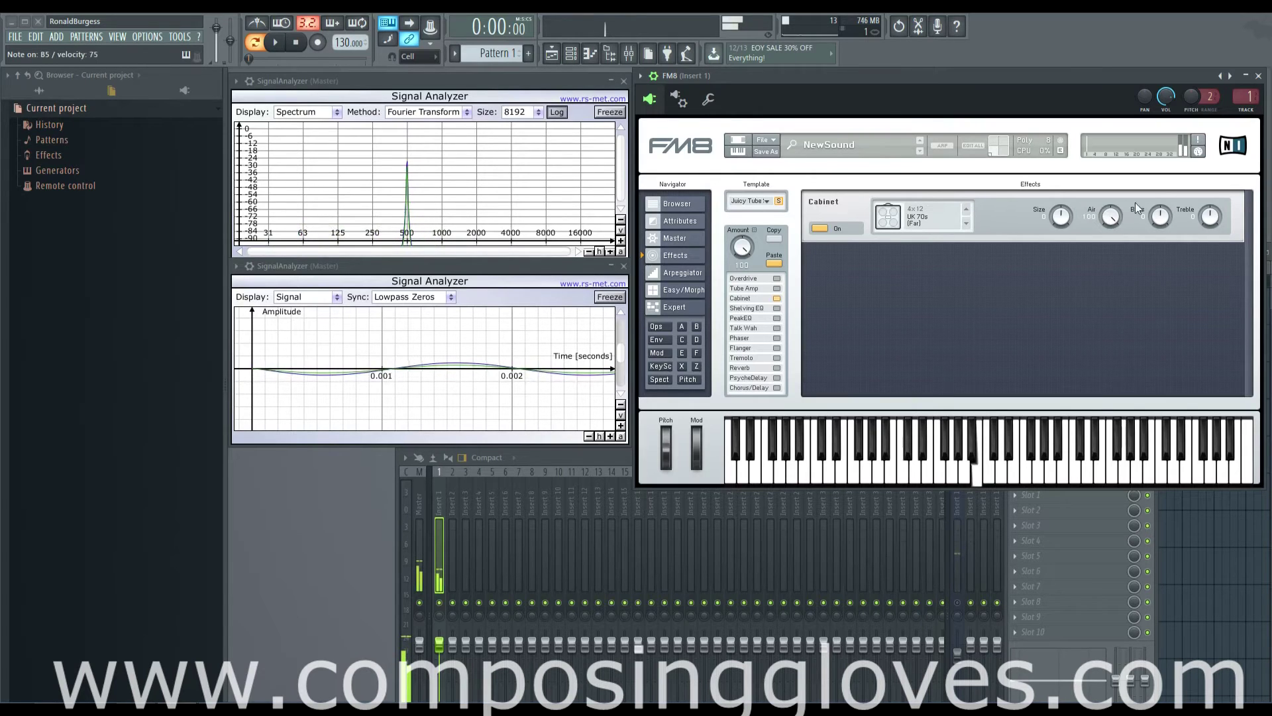
Sweep the Cabinet's tone controls while playing, ending with Bass at -50, Treble at -22 and Air lowered
drag(1210, 216, 1162, 193)
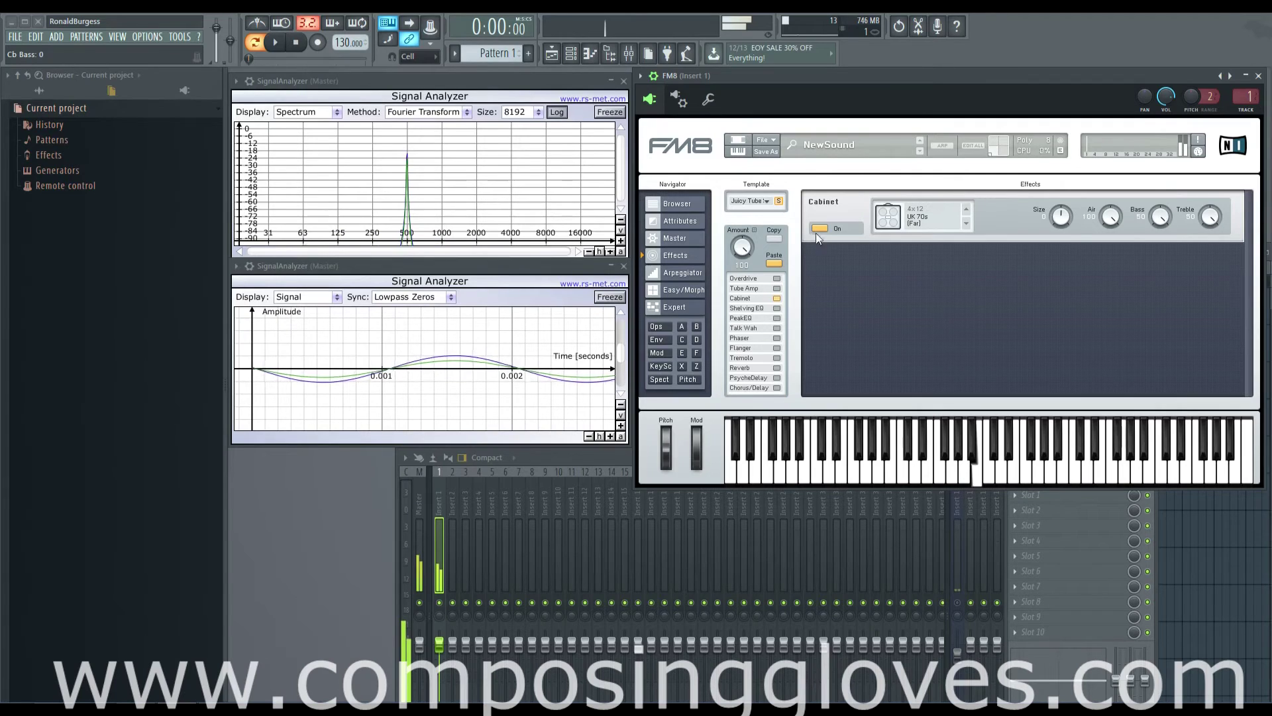
click(614, 293)
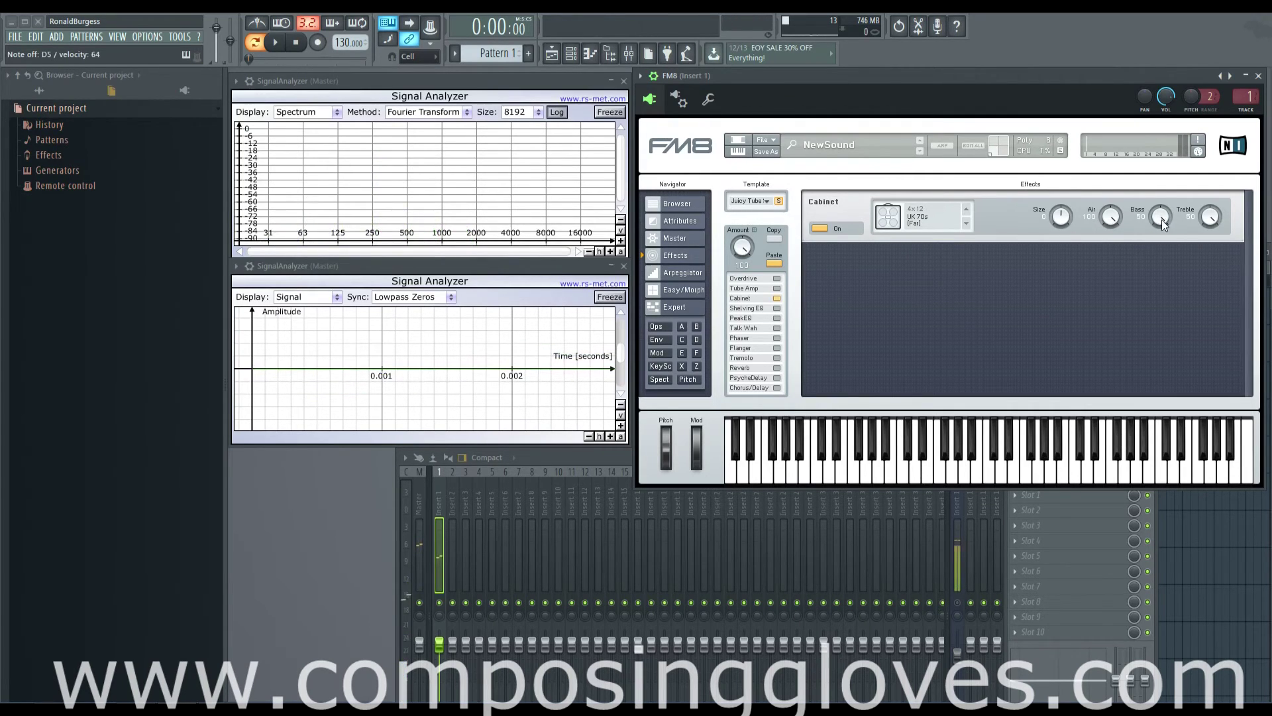
drag(1159, 220, 1147, 335)
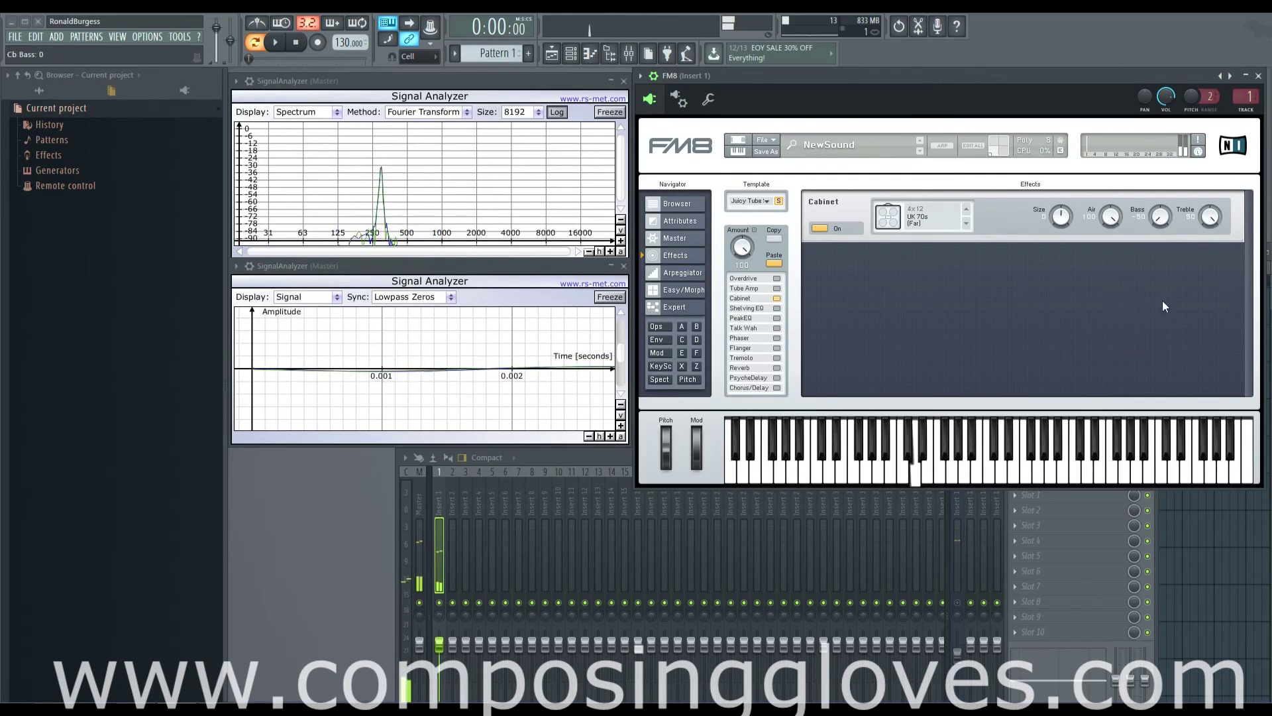
drag(1154, 236, 1171, 336)
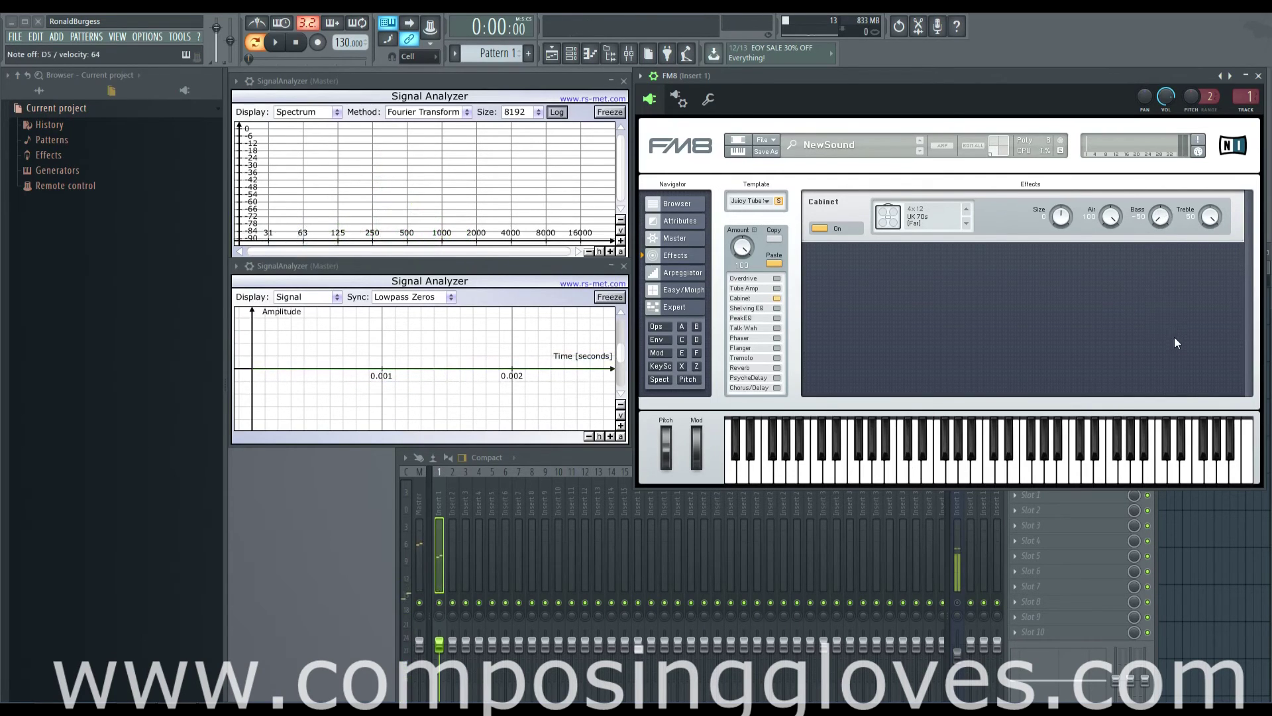
drag(1210, 217, 1188, 264)
drag(1095, 219, 1111, 271)
Audition the Tube Amp in front of the Cabinet, then switch both effects off
click(777, 289)
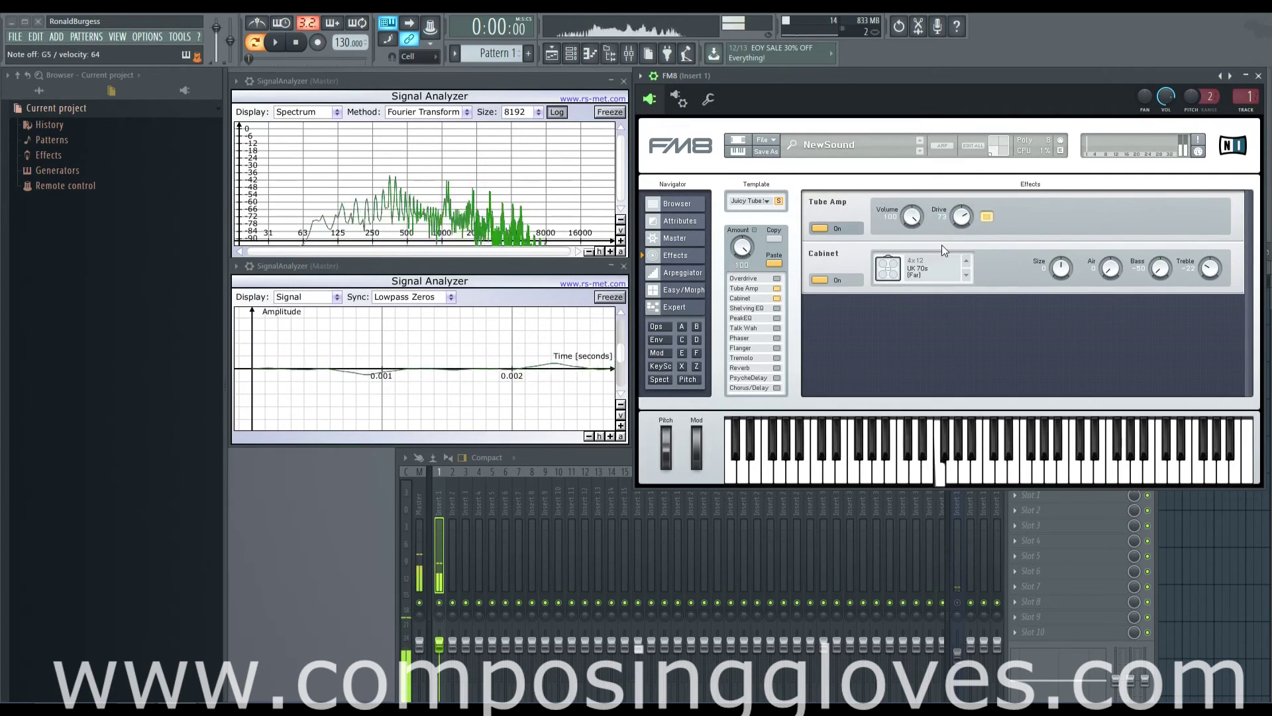
click(820, 231)
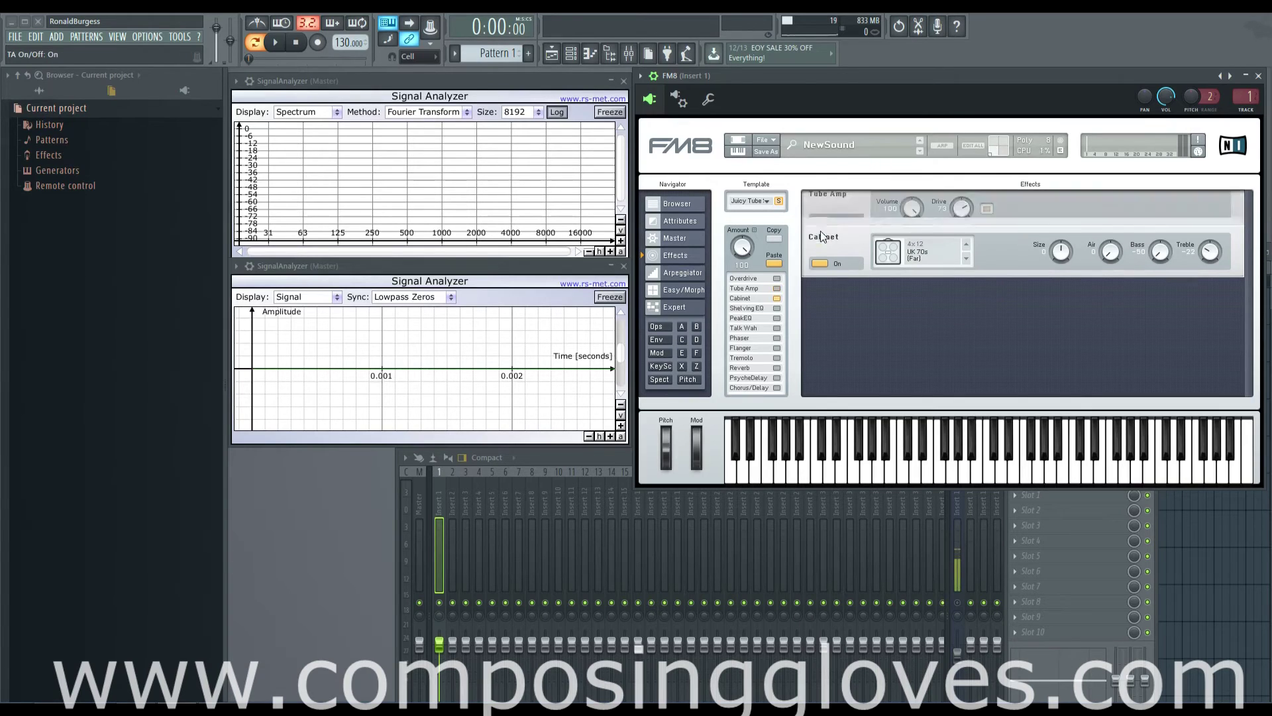
click(817, 229)
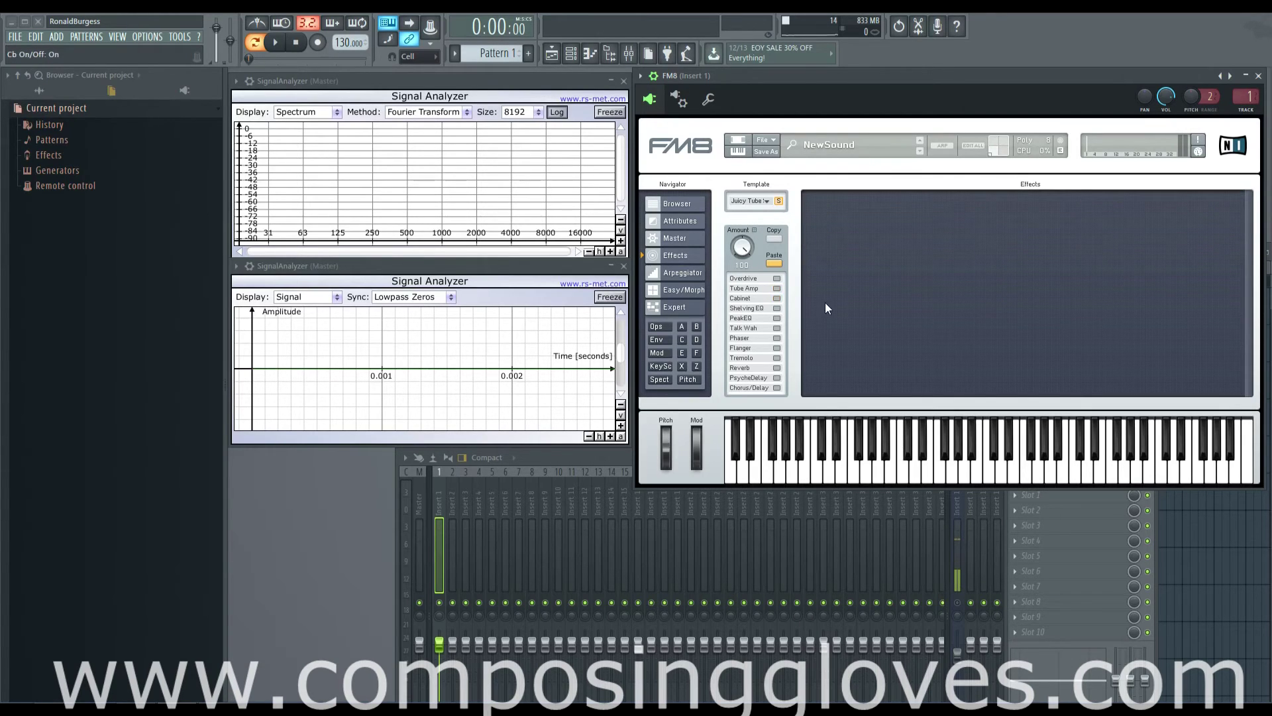
Enable the Shelving EQ, raise its Volume and play a note through it
click(777, 308)
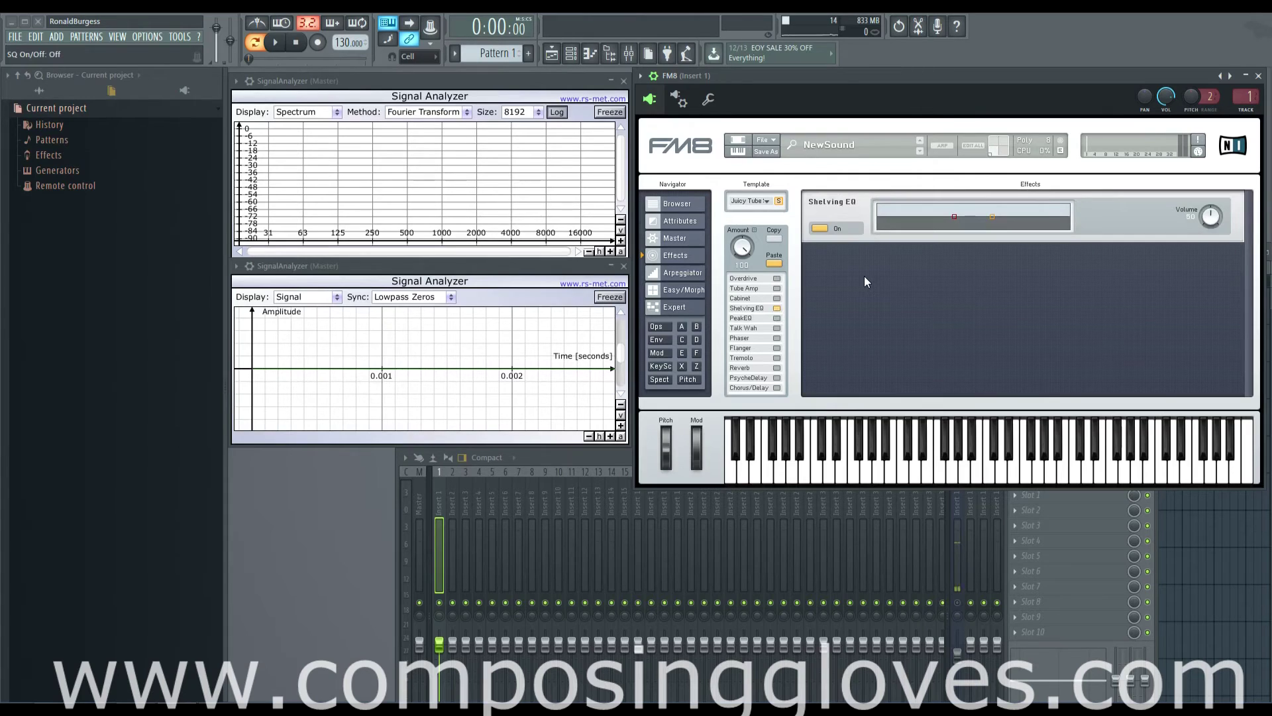
drag(1211, 222, 1211, 192)
key(n)
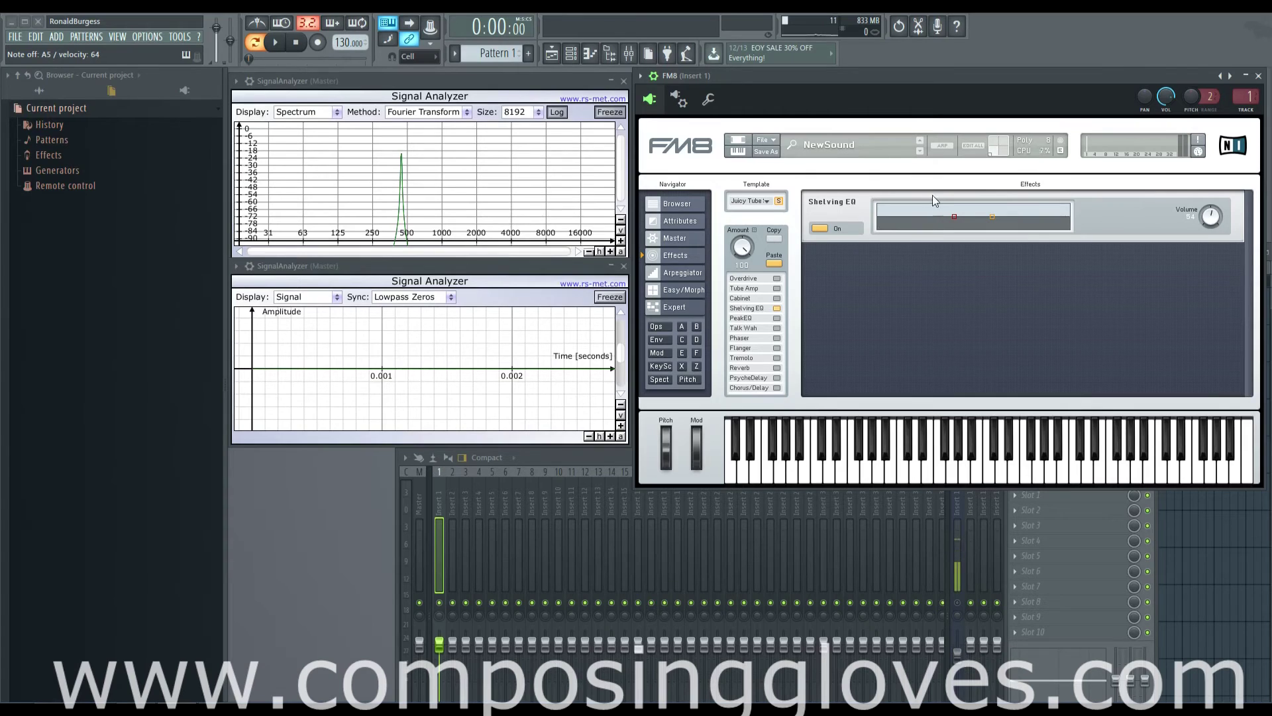
Reshape the Shelving EQ curve by moving its low and high points while playing chords, then switch the effect off
drag(956, 215, 1033, 217)
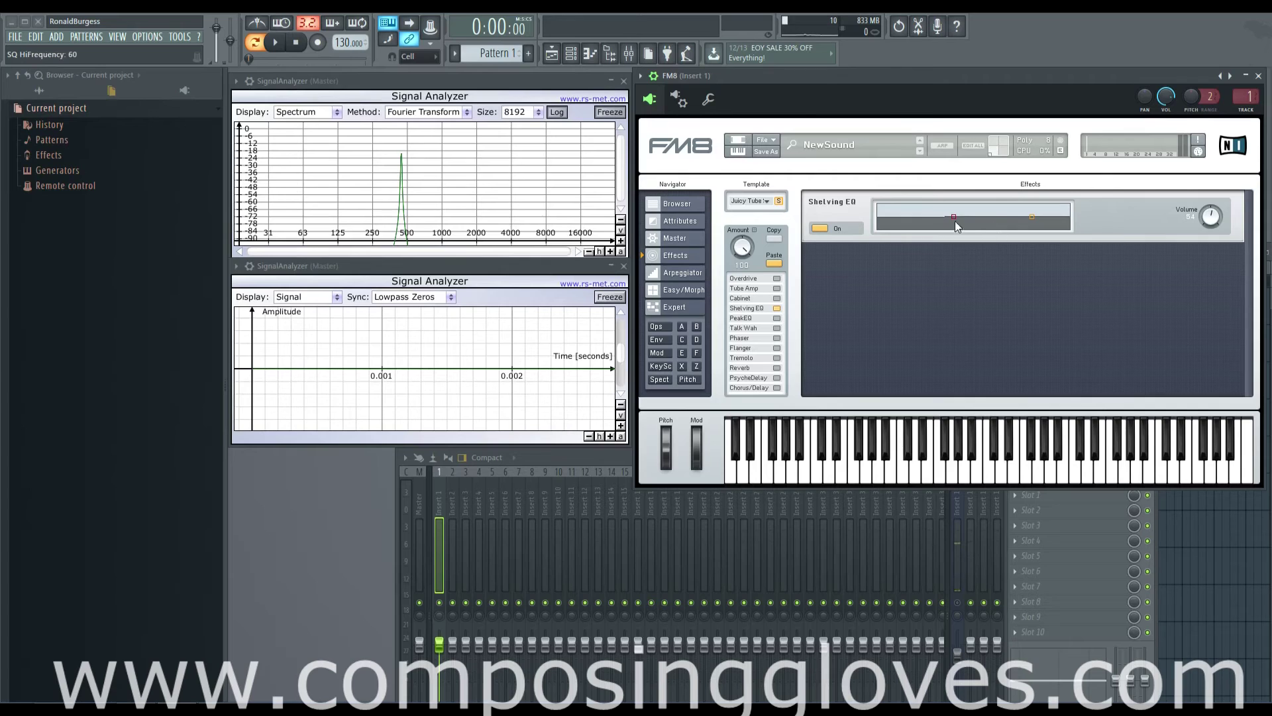
drag(955, 217, 928, 219)
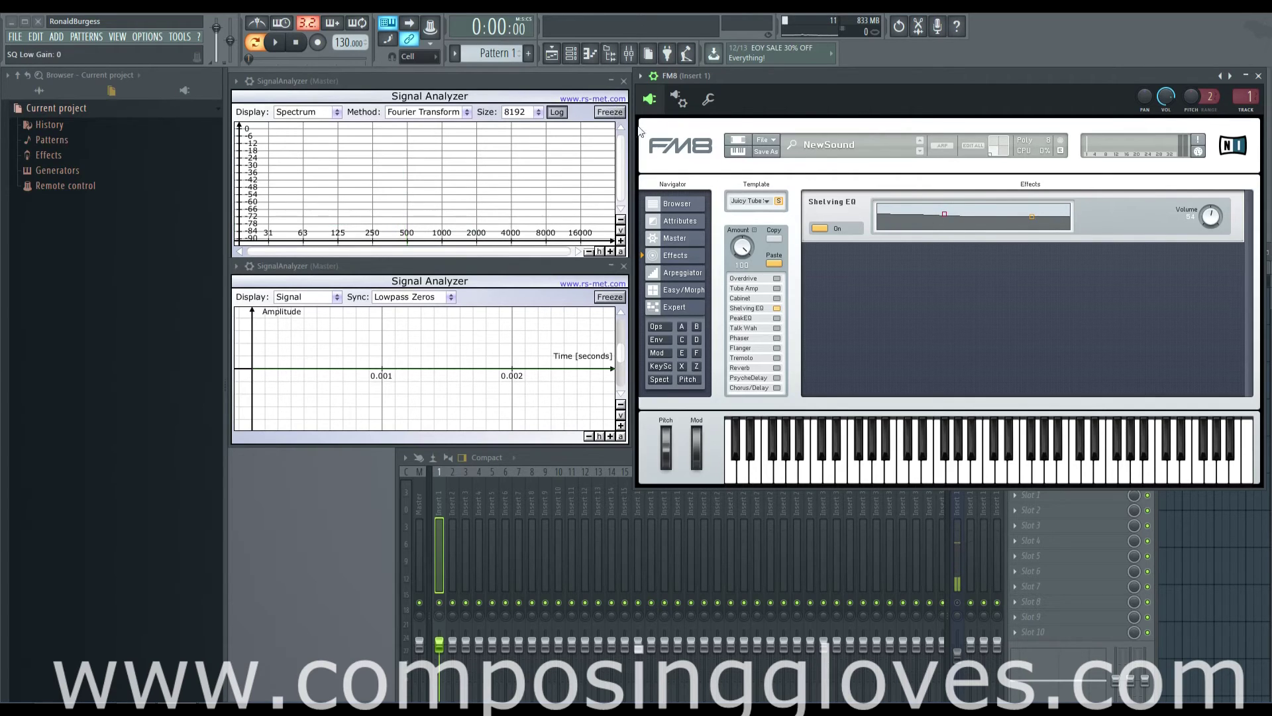
mouse_move(943, 215)
mouse_down()
mouse_move(948, 203)
mouse_move(945, 216)
mouse_up()
drag(1032, 217, 973, 222)
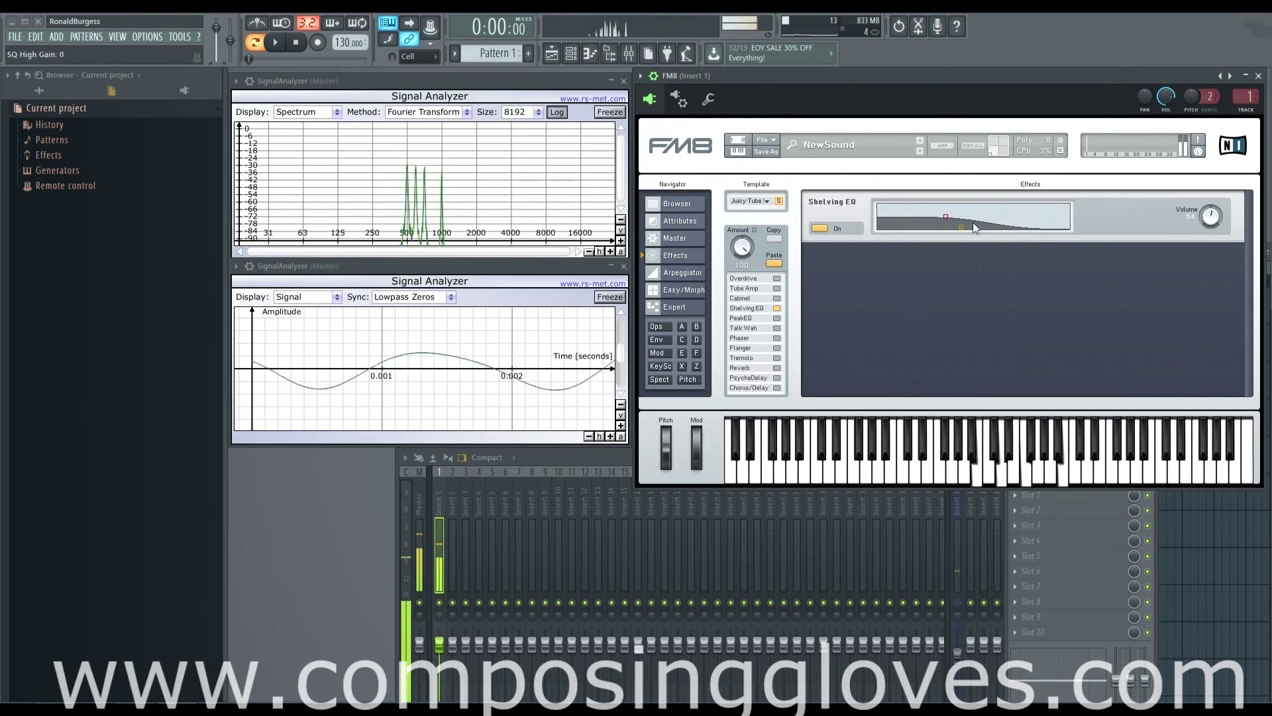
click(819, 229)
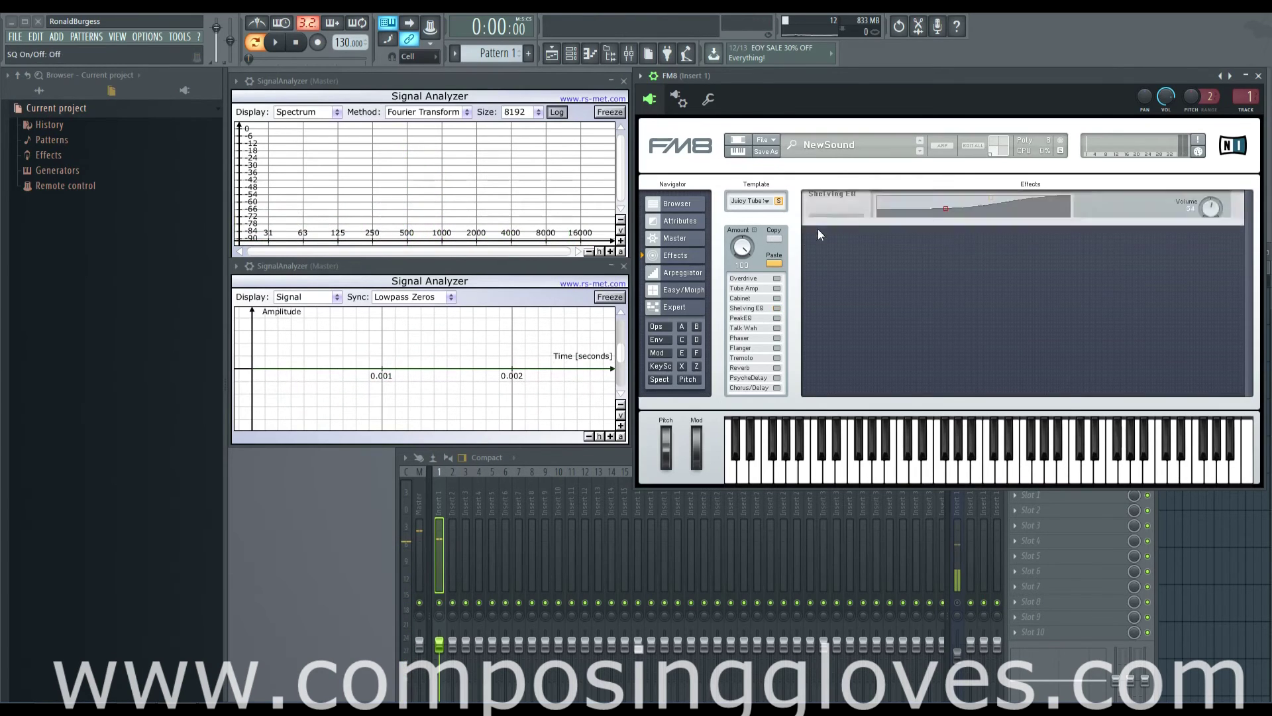
Enable the Peak EQ, shift its first band point and vary the Q1 width from narrow to wide
click(778, 318)
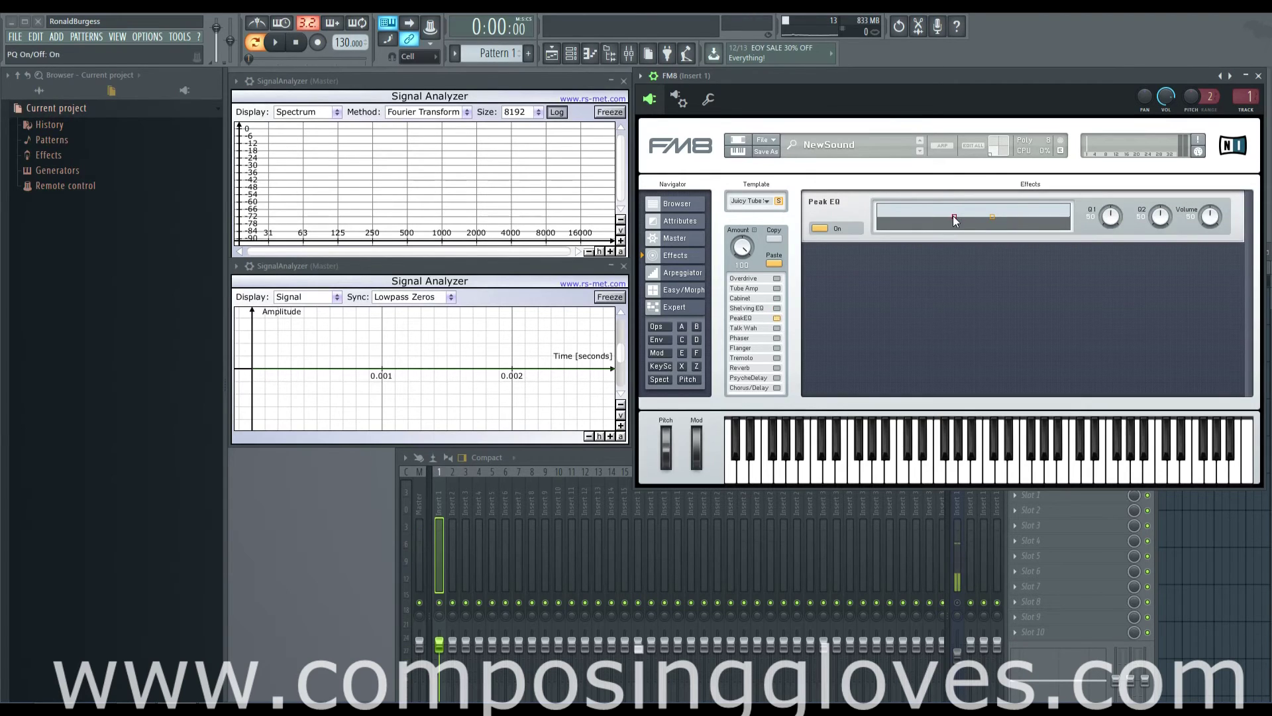
mouse_move(953, 216)
mouse_down()
mouse_move(907, 193)
mouse_move(933, 211)
mouse_up()
drag(1093, 219, 1104, 270)
mouse_move(932, 205)
mouse_down()
mouse_move(900, 206)
mouse_move(979, 208)
mouse_move(937, 207)
mouse_up()
drag(1124, 216, 1084, 37)
Sweep the boosted Peak EQ band across the frequencies, adjust Q2 and reset Q1 to its default
drag(939, 207, 994, 207)
mouse_move(1160, 216)
mouse_down()
mouse_move(1152, 268)
mouse_move(1160, 219)
mouse_up()
double_click(1113, 216)
key(r)
Toggle the Shelving EQ and Peak EQ to compare them, leaving both effects switched off
click(761, 309)
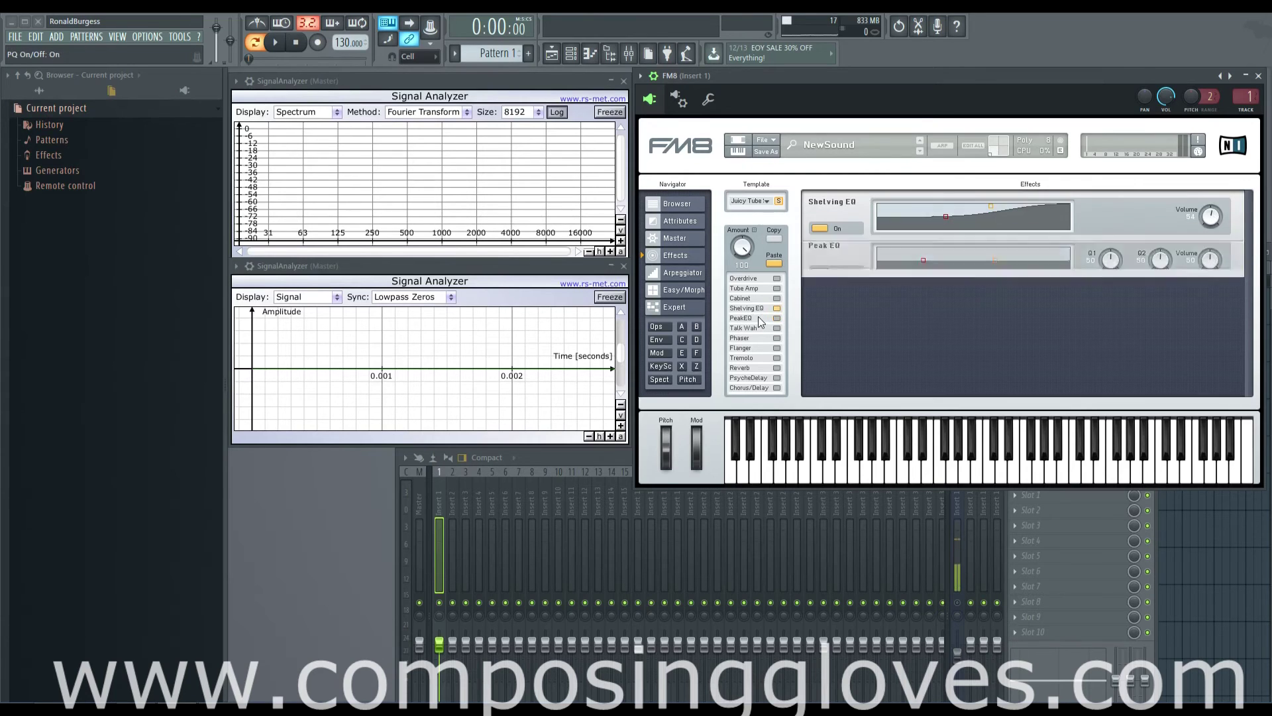
click(762, 318)
click(769, 309)
click(759, 319)
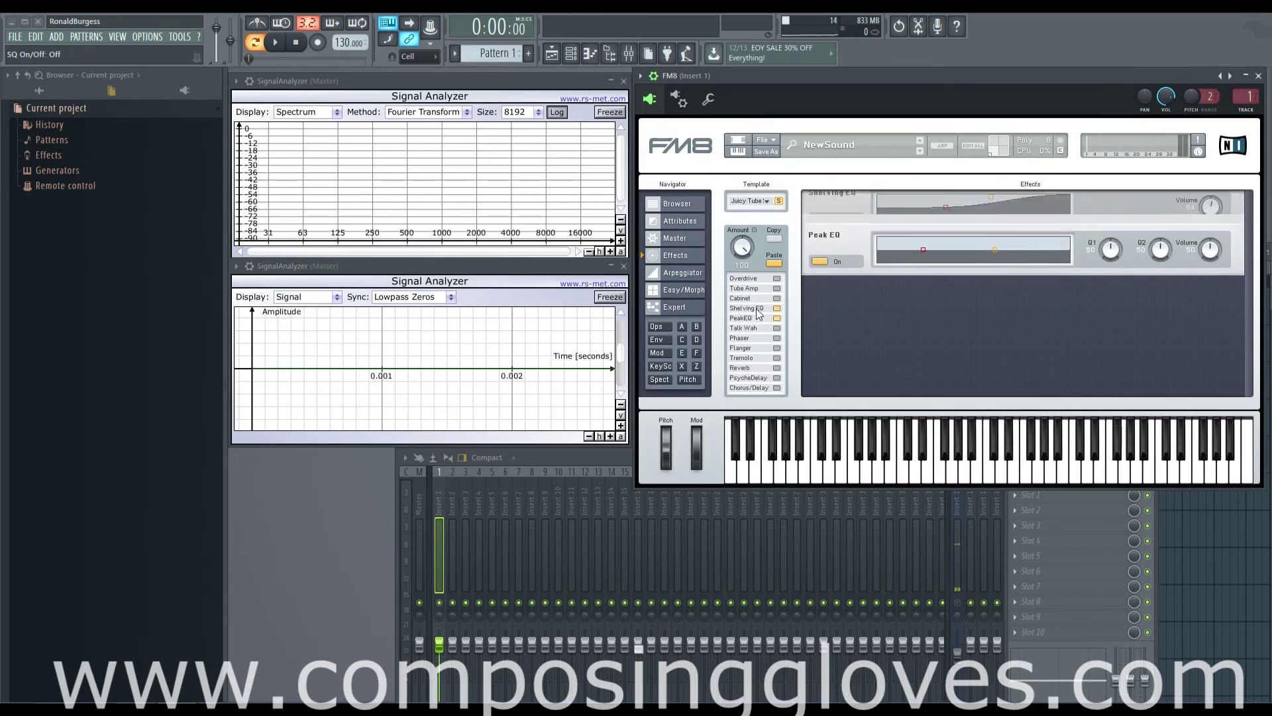
click(759, 309)
click(777, 308)
click(777, 318)
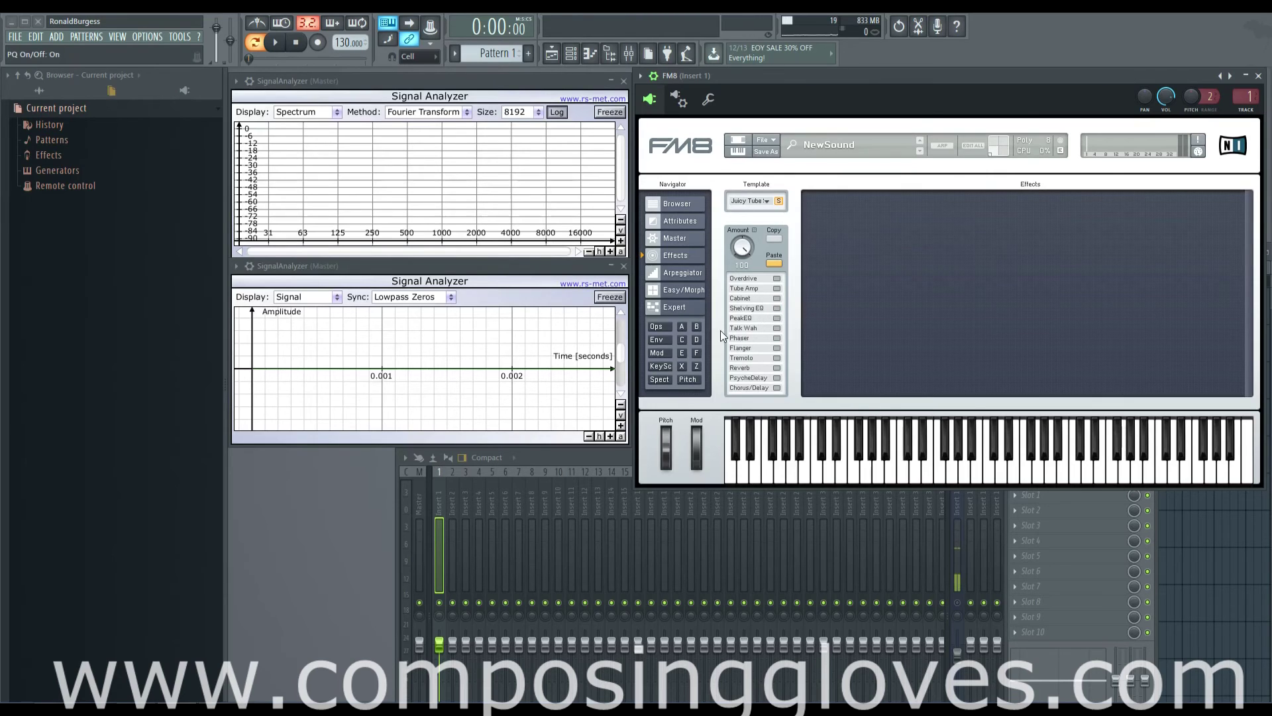
Enable the Talk Wah and sweep its Mouth setting on a held sine note
click(778, 329)
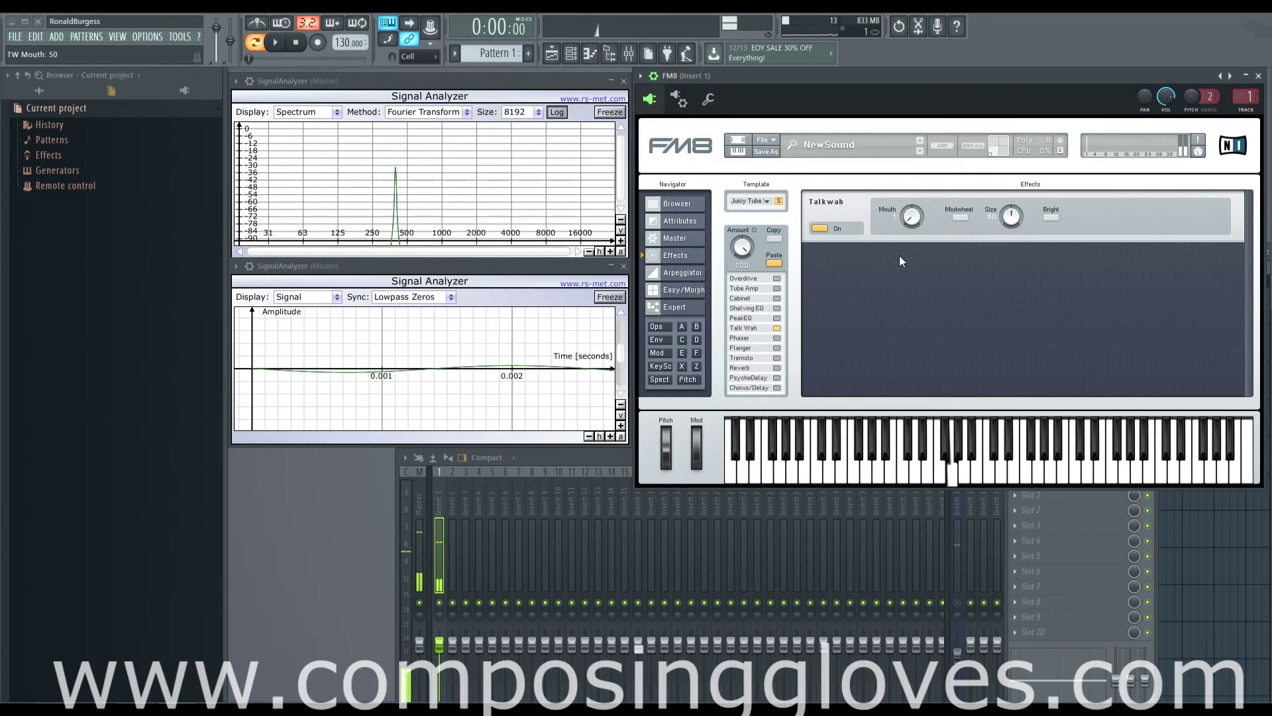
mouse_move(905, 220)
mouse_down()
mouse_move(927, 200)
mouse_move(916, 236)
mouse_up()
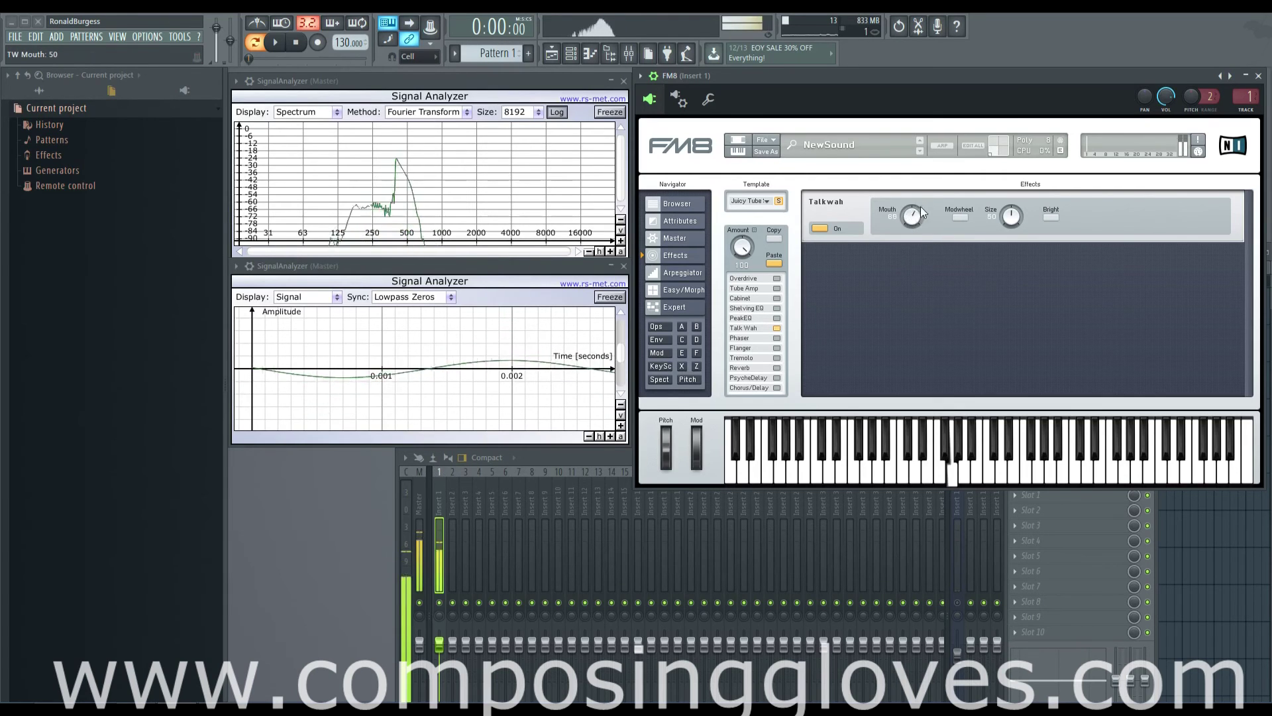
Set operator F's waveform to Square in the Expert view and return to the effects
click(684, 313)
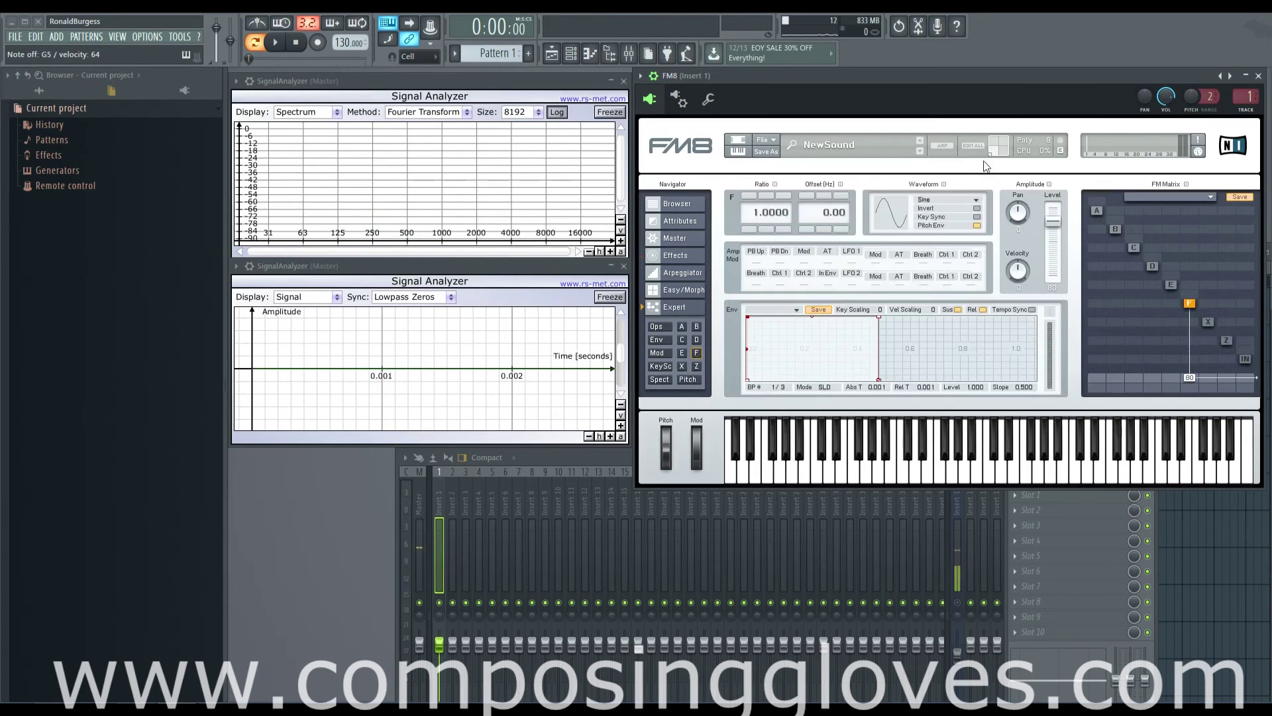
click(968, 198)
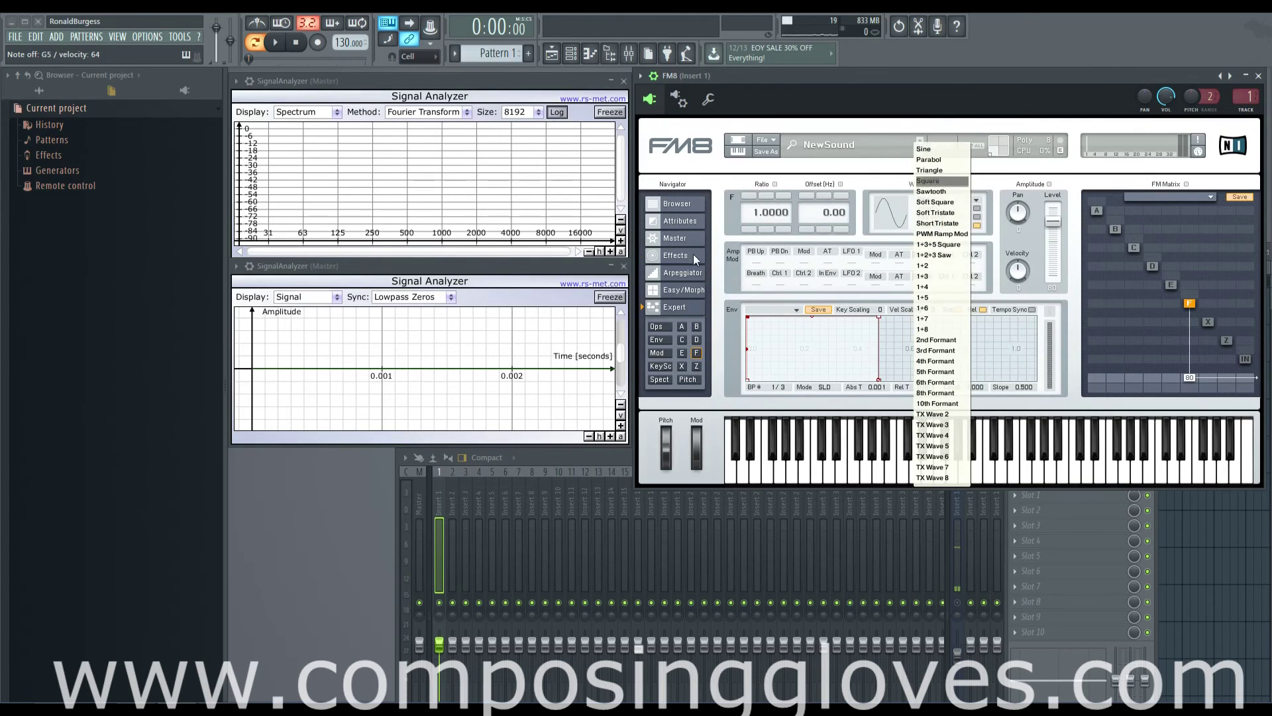
click(948, 180)
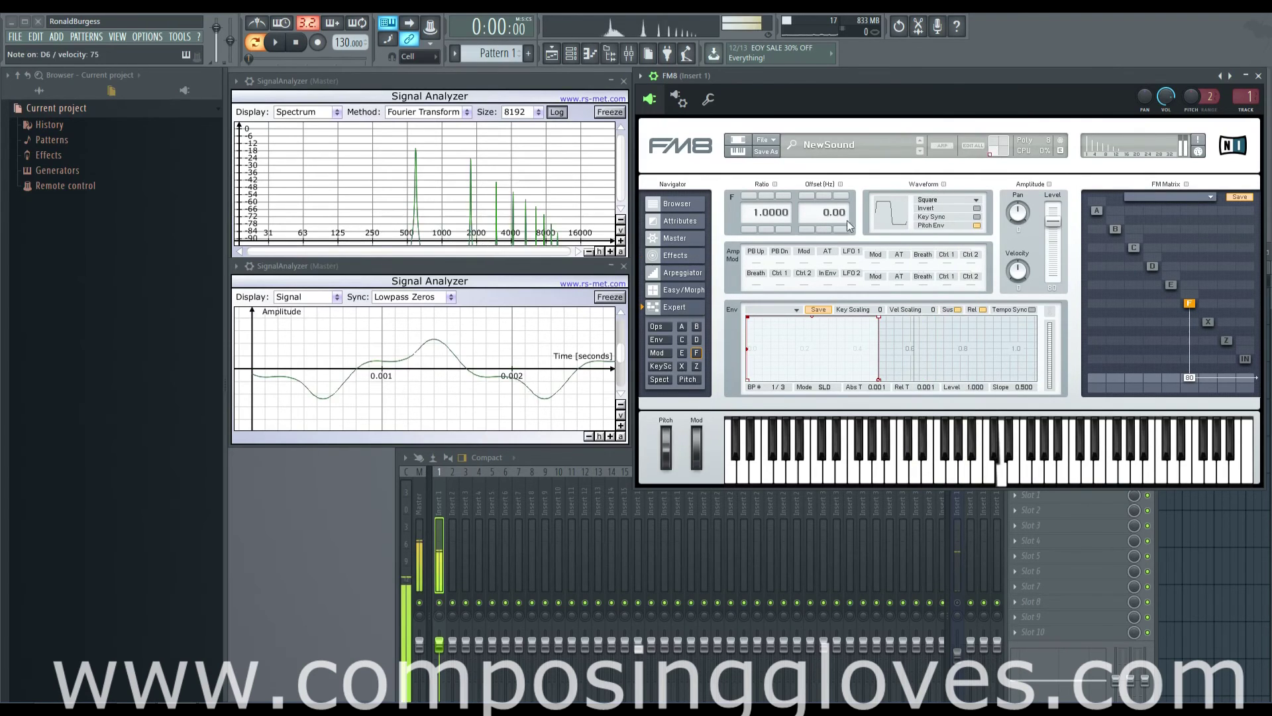
click(683, 237)
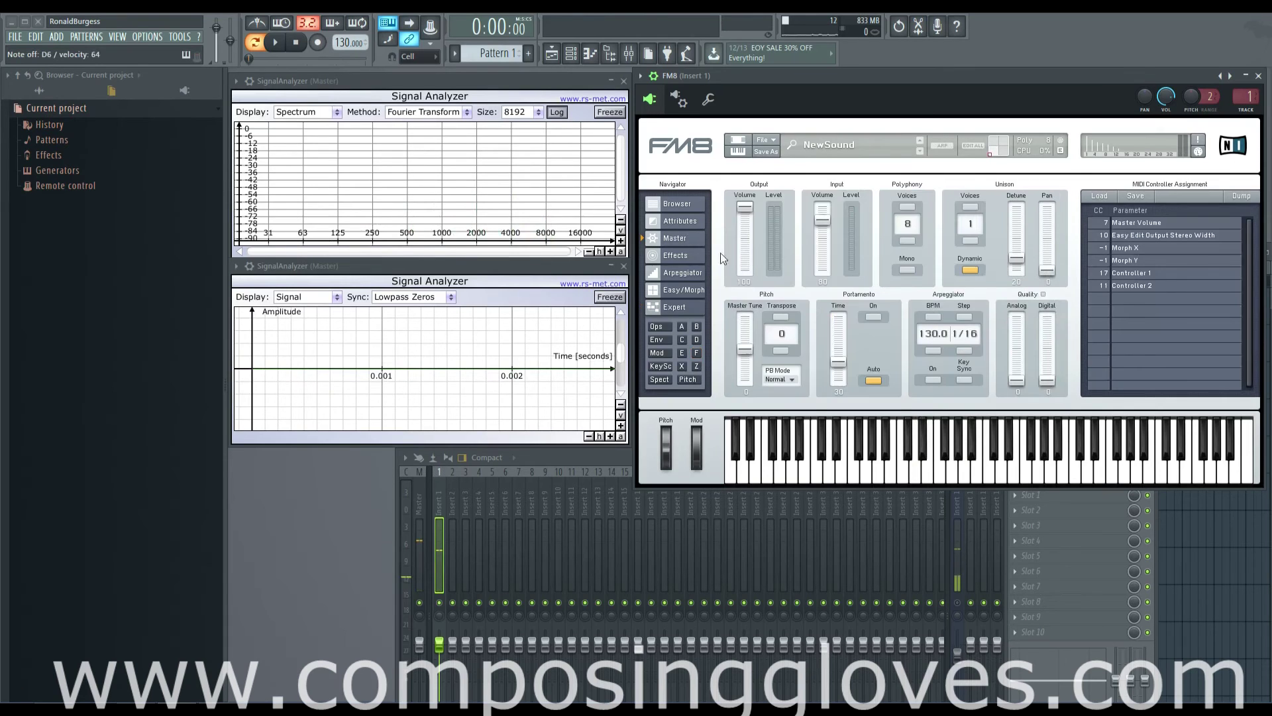
click(693, 255)
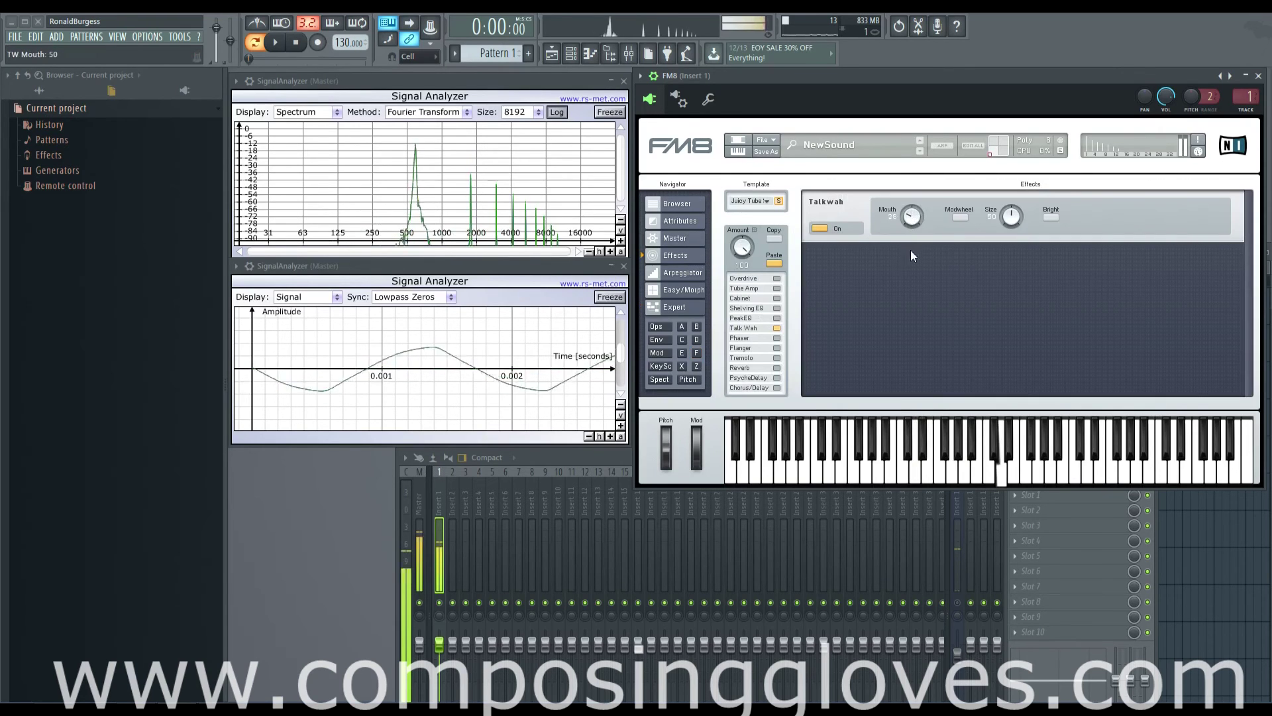
Sweep the Talk Wah's Mouth up and down to its minimum on a held square note, then raise it above the middle
mouse_move(913, 216)
mouse_down()
mouse_move(924, 248)
mouse_move(921, 216)
mouse_up()
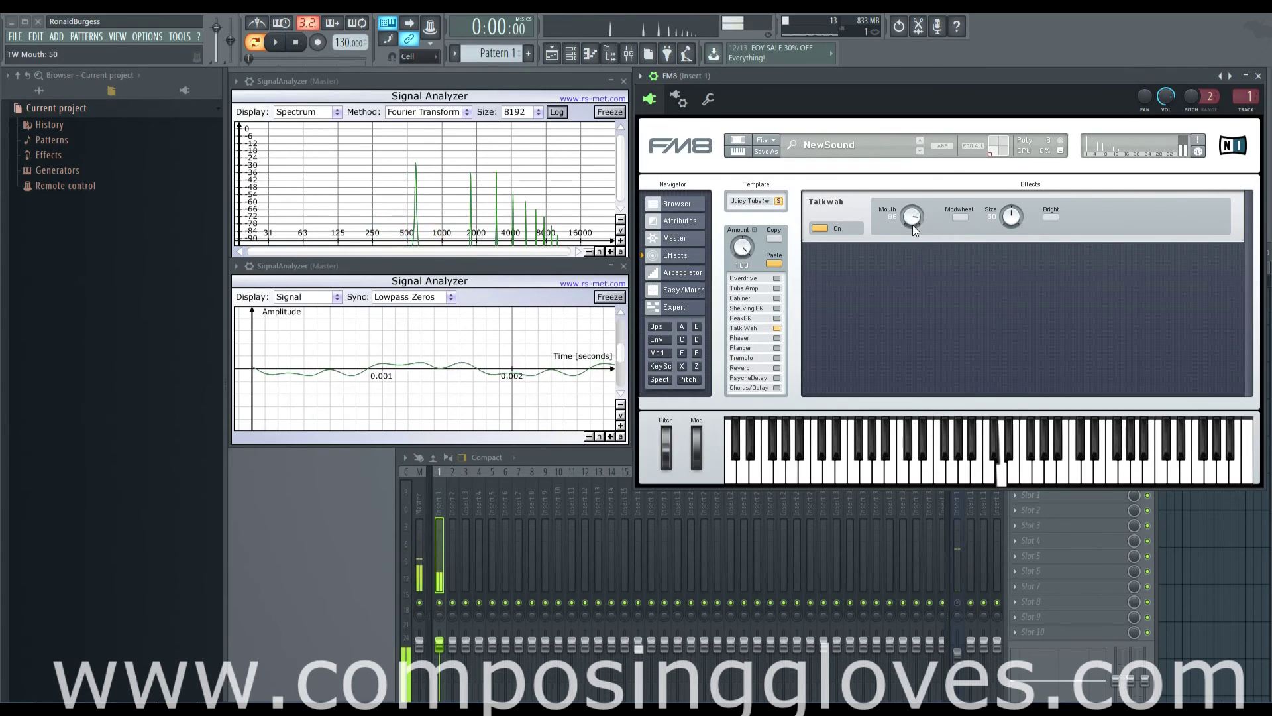
drag(913, 220, 909, 248)
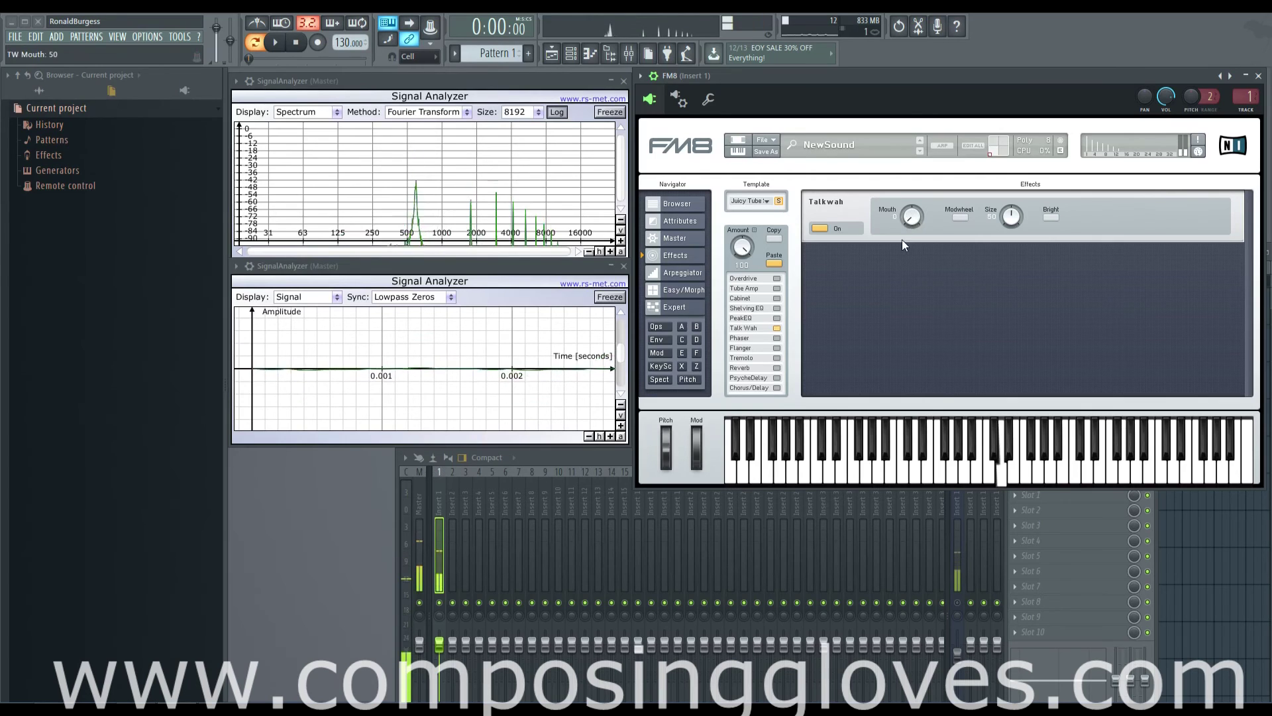
click(912, 225)
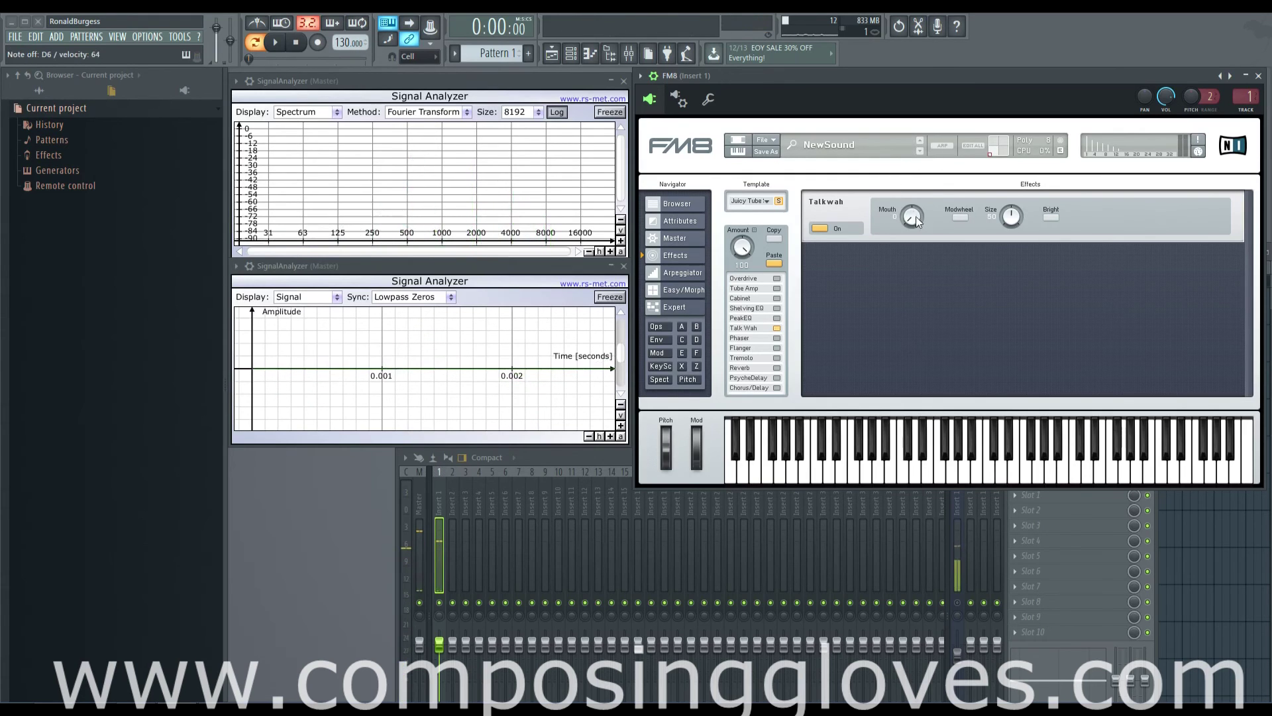
drag(913, 222, 912, 215)
Vary the Talk Wah's Size on a held note and compare the sound with Bright on and off
drag(1008, 223, 1027, 317)
drag(1012, 220, 992, 206)
click(1052, 217)
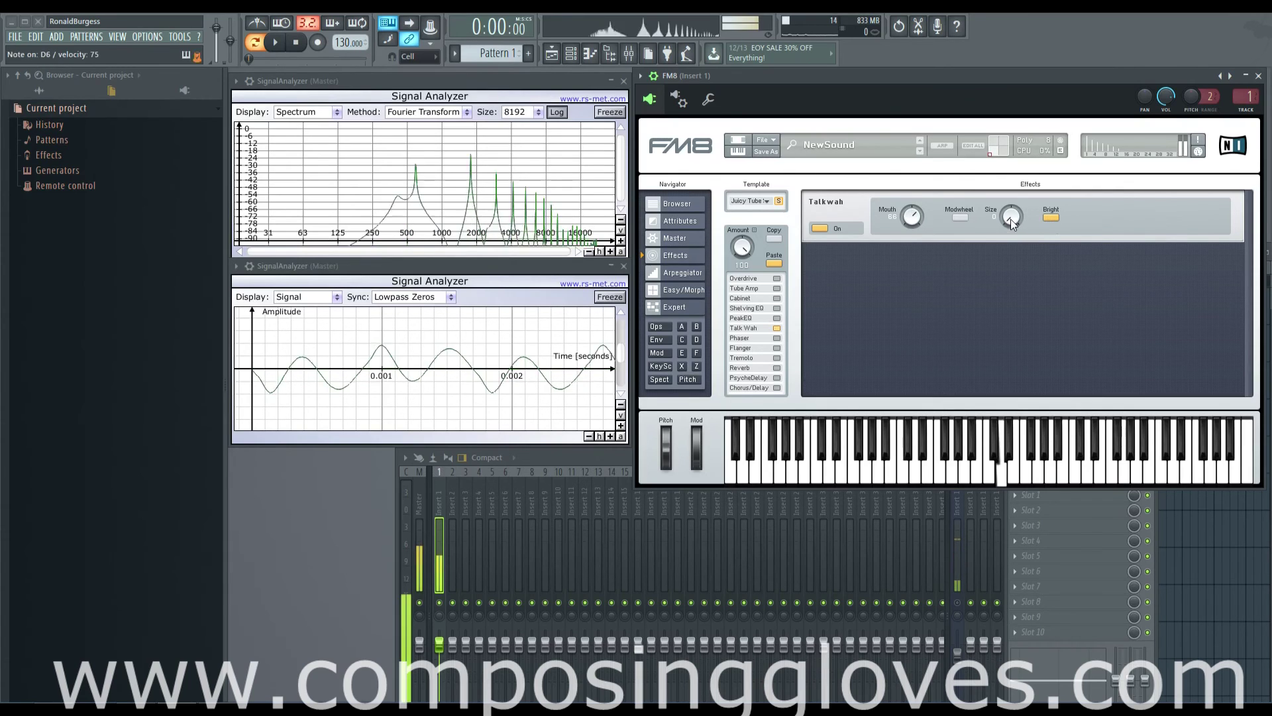
drag(1012, 216, 1009, 203)
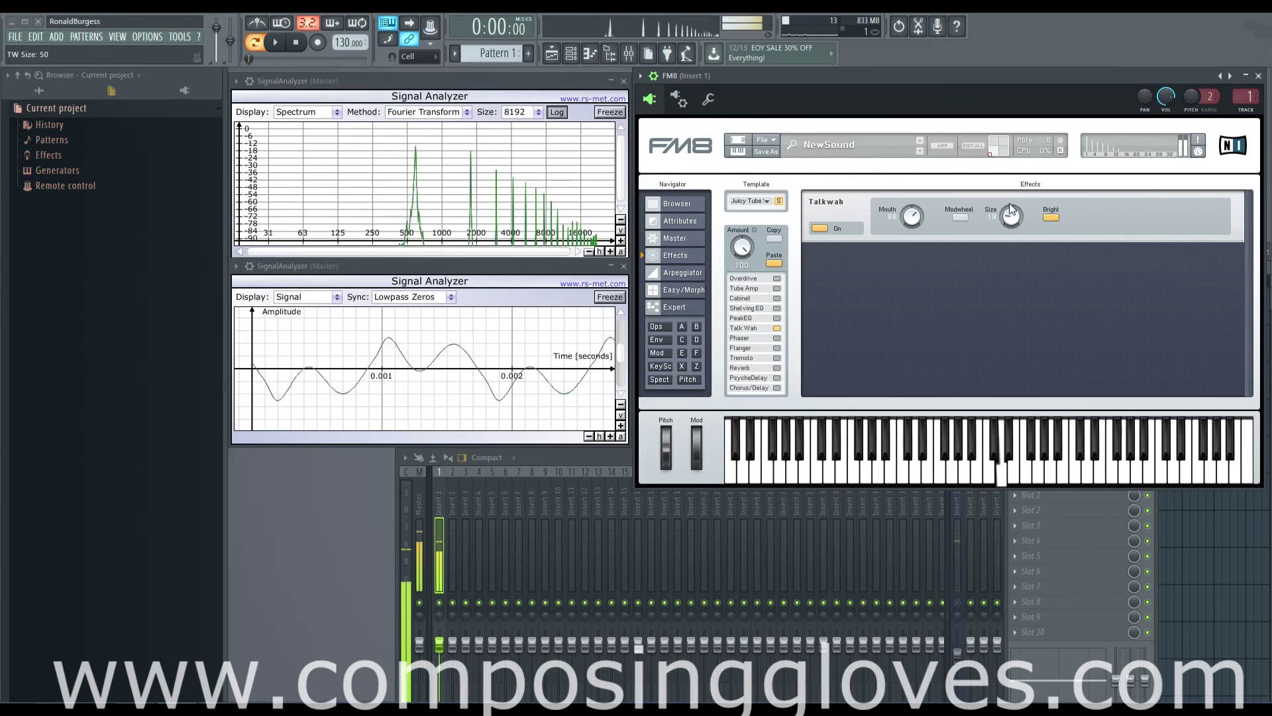
click(1051, 218)
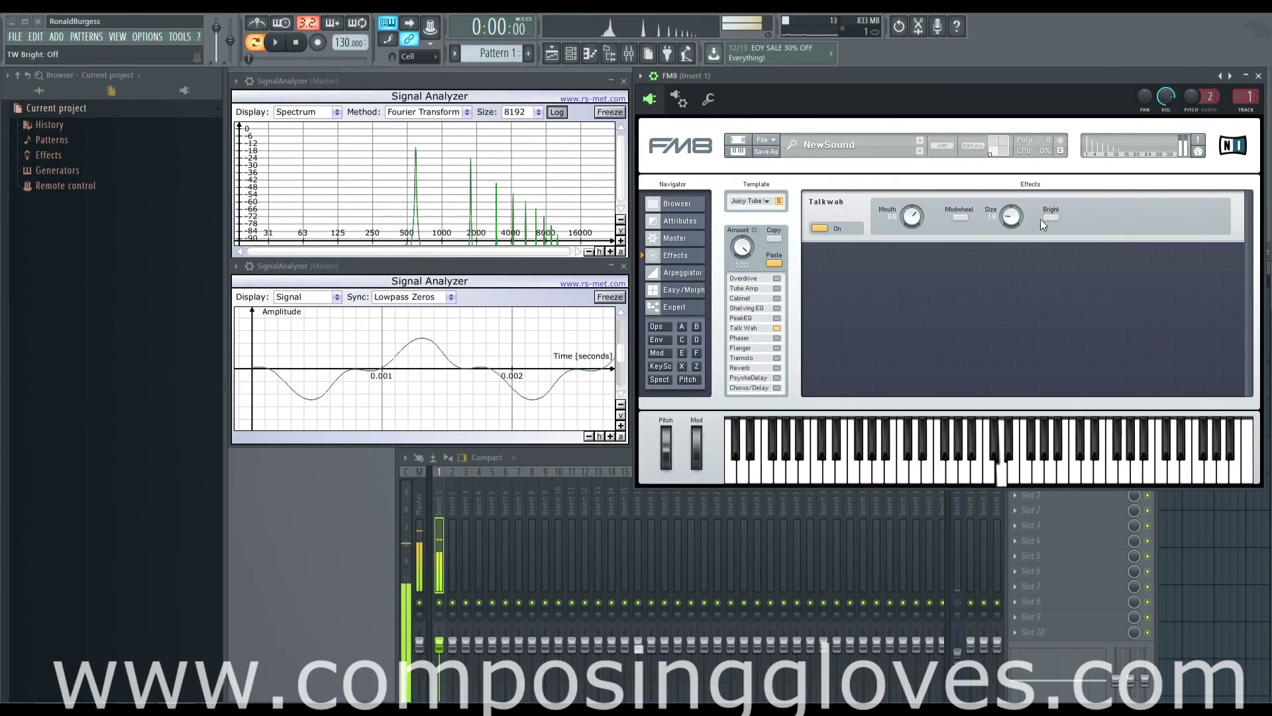
Turn on the Talk Wah's Modwheel option and try controlling the Mouth with the mod wheel
click(959, 217)
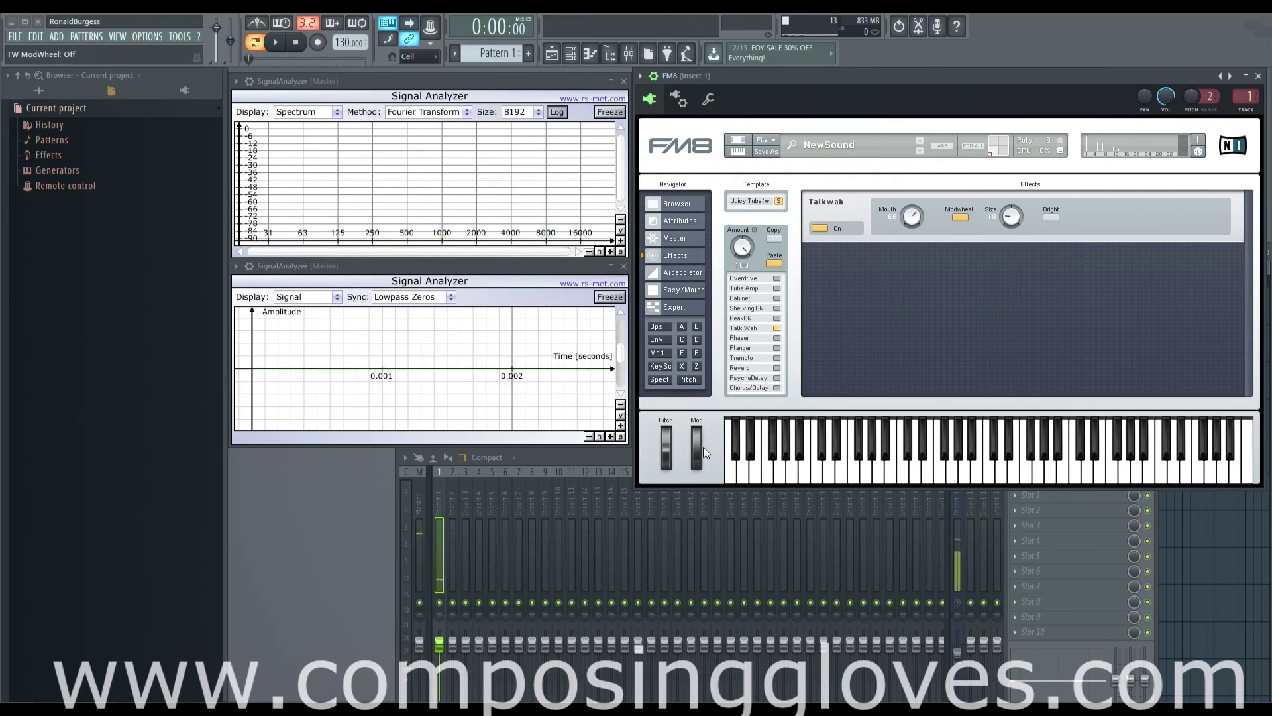
mouse_move(698, 460)
mouse_down()
mouse_move(690, 437)
mouse_move(697, 468)
mouse_up()
click(959, 217)
click(777, 422)
Remove the mod wheel's LFO 1 amount from Pitch in the modulation matrix, then test the mod wheel on the Talk Wah at maximum
click(666, 354)
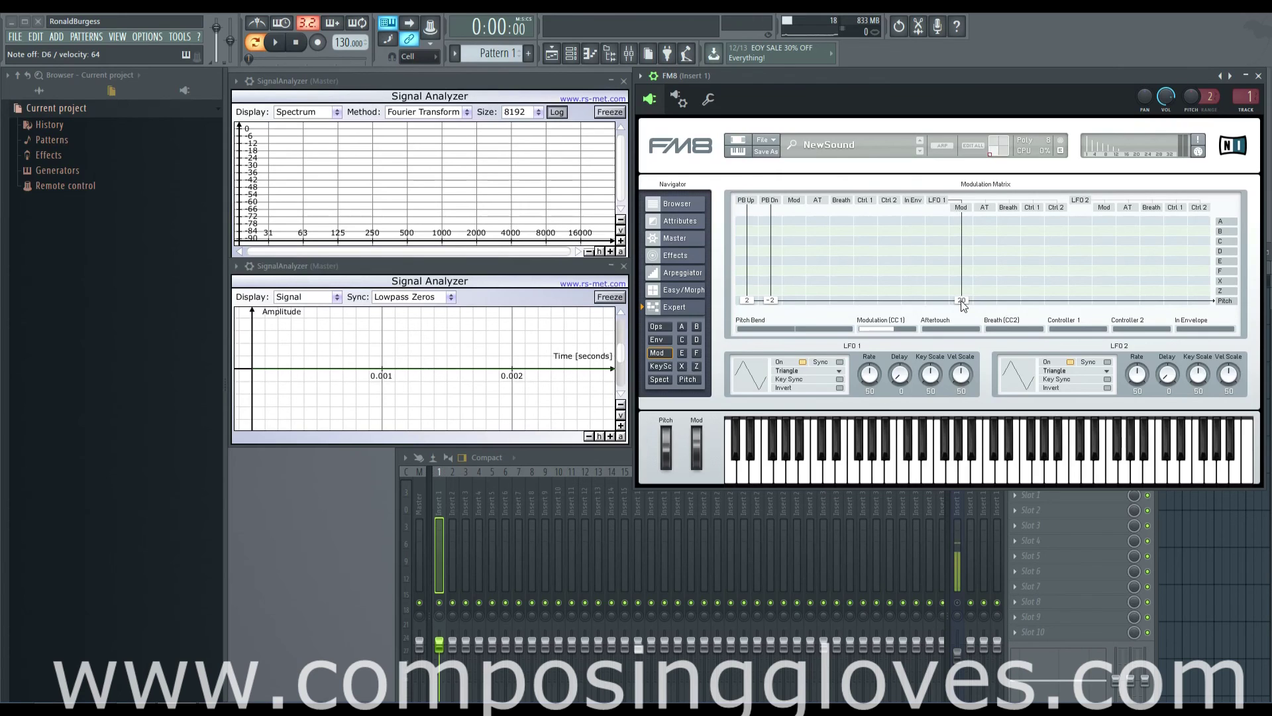
mouse_move(961, 303)
mouse_down()
mouse_move(968, 265)
mouse_move(966, 312)
mouse_up()
click(684, 255)
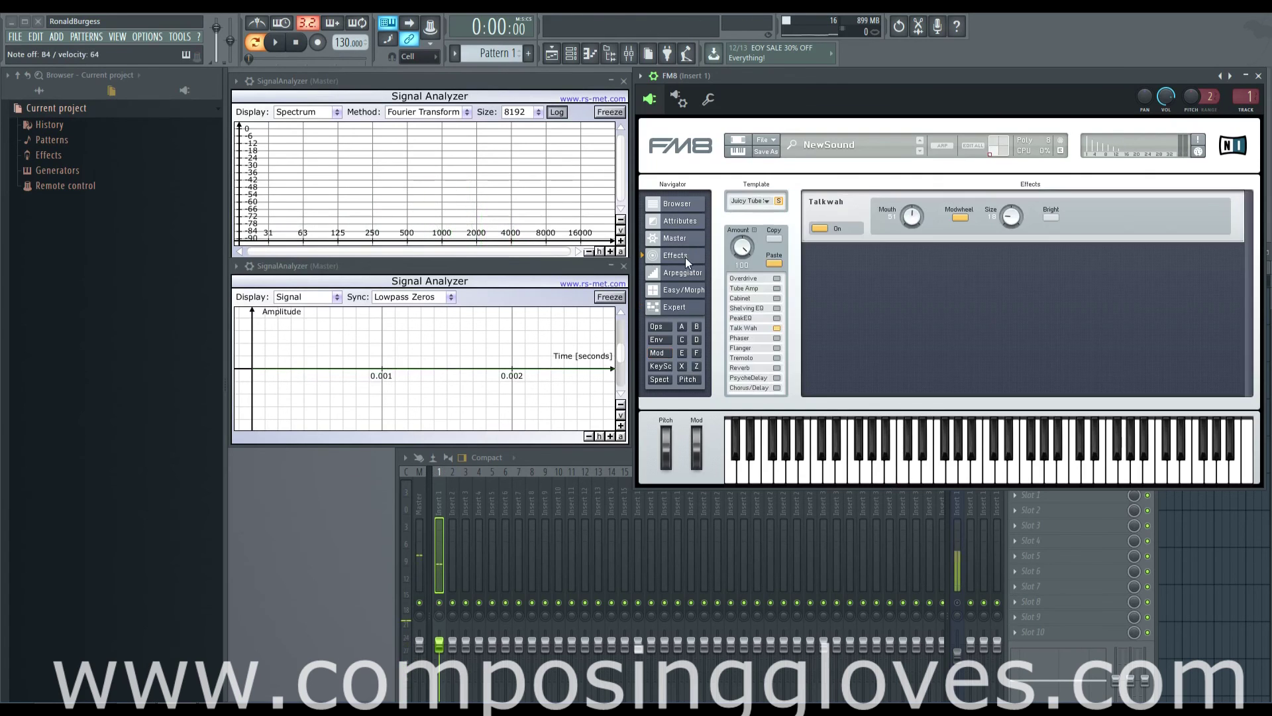
mouse_move(695, 430)
mouse_down()
mouse_move(696, 456)
mouse_move(704, 395)
mouse_move(690, 516)
mouse_move(692, 407)
mouse_up()
Try mod wheel amounts for operators C, D, E, F, X and Z in the modulation matrix, clear them and return to the effects
click(656, 353)
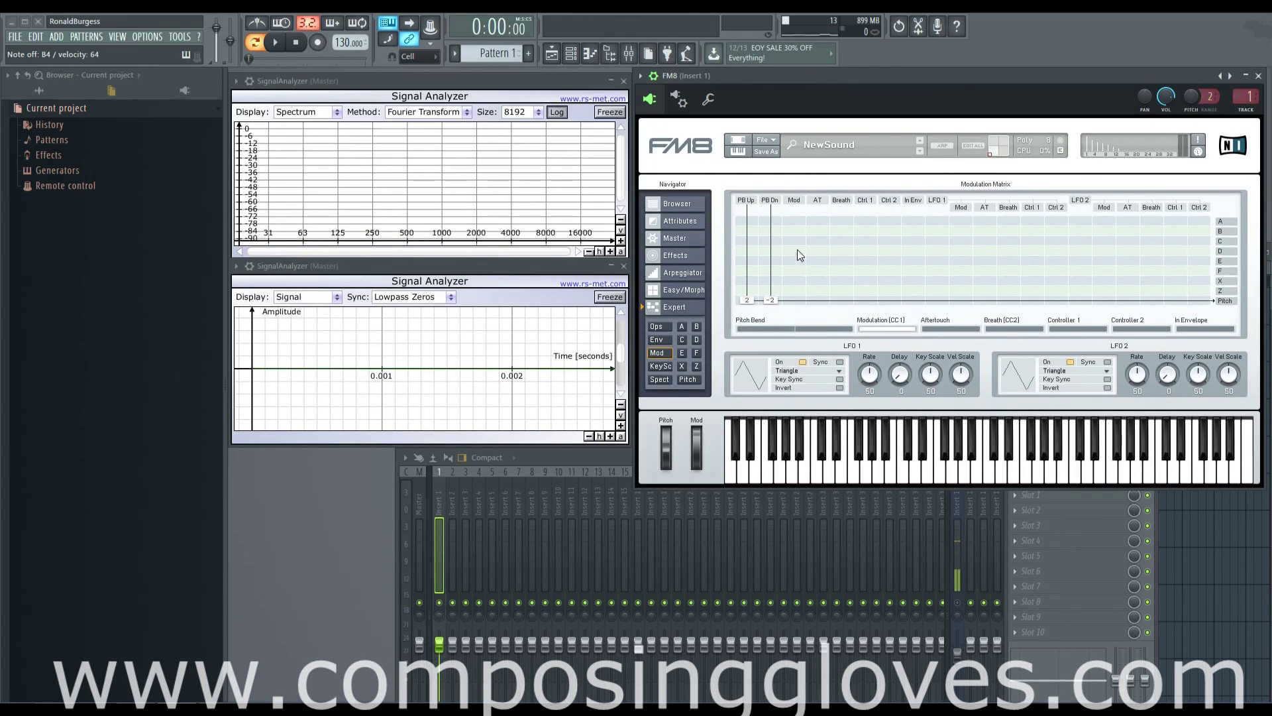
drag(797, 249, 796, 275)
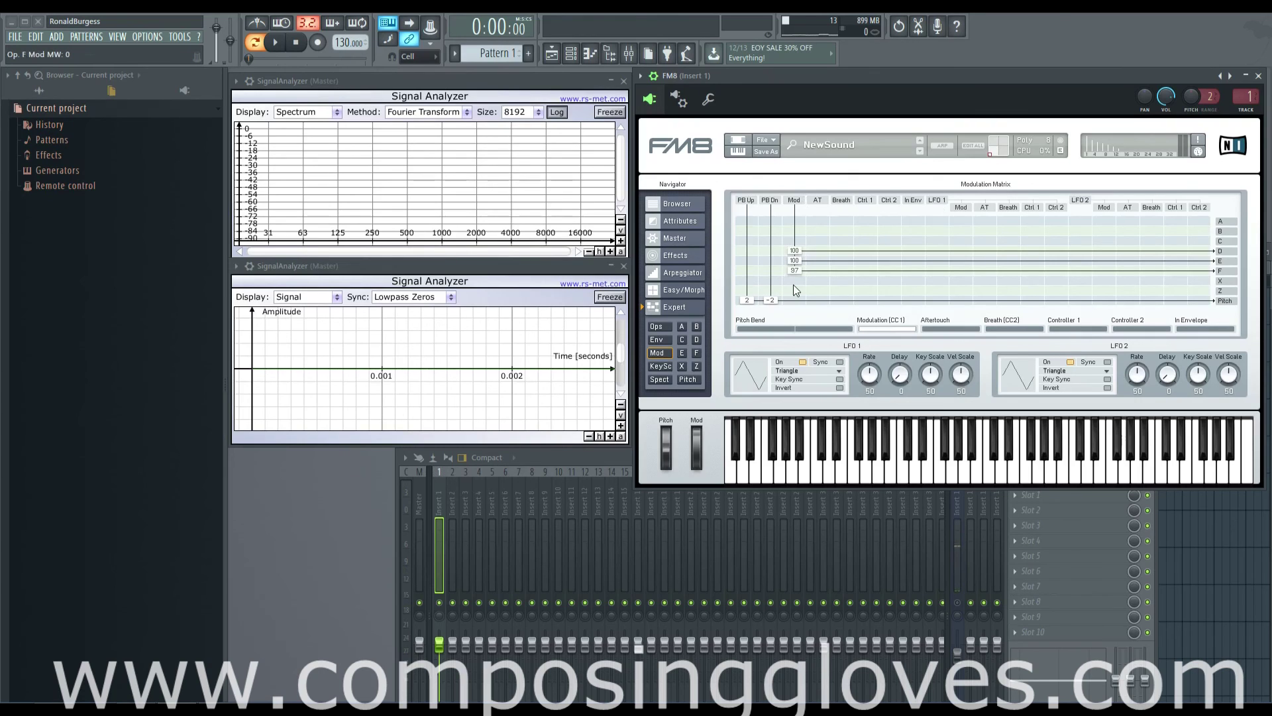
click(795, 280)
click(796, 290)
click(798, 240)
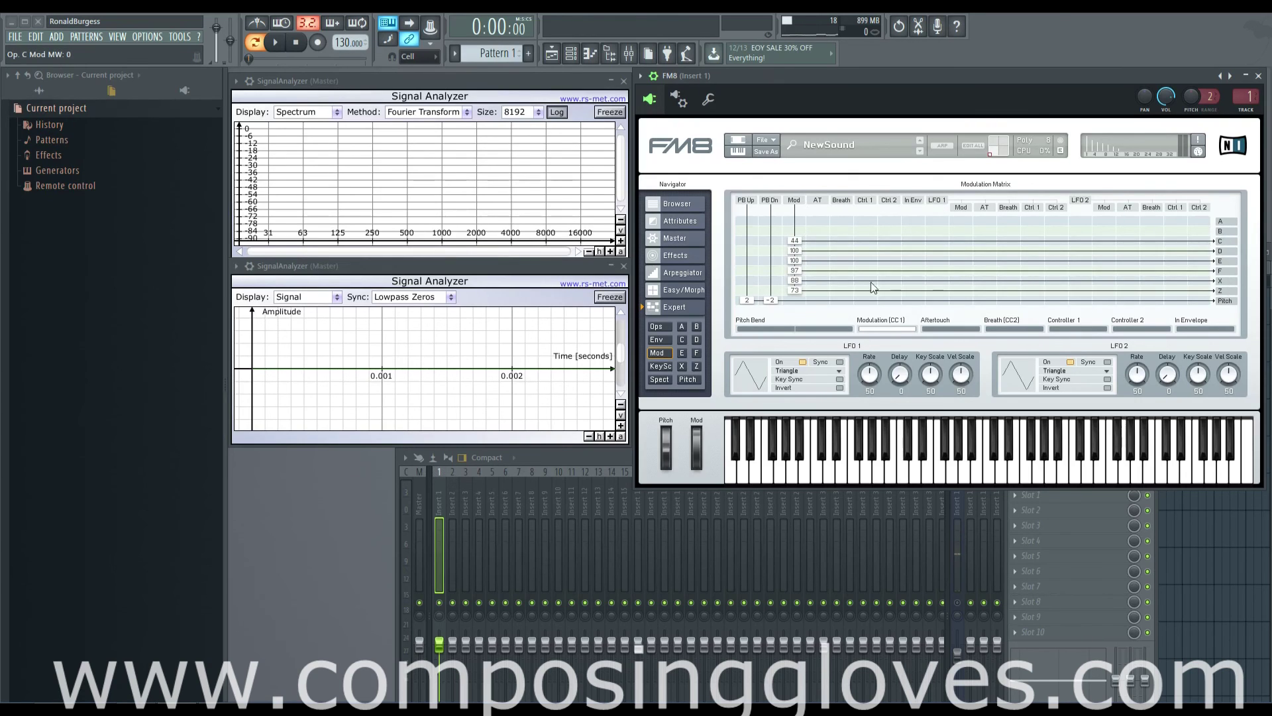
drag(798, 241, 797, 297)
click(683, 256)
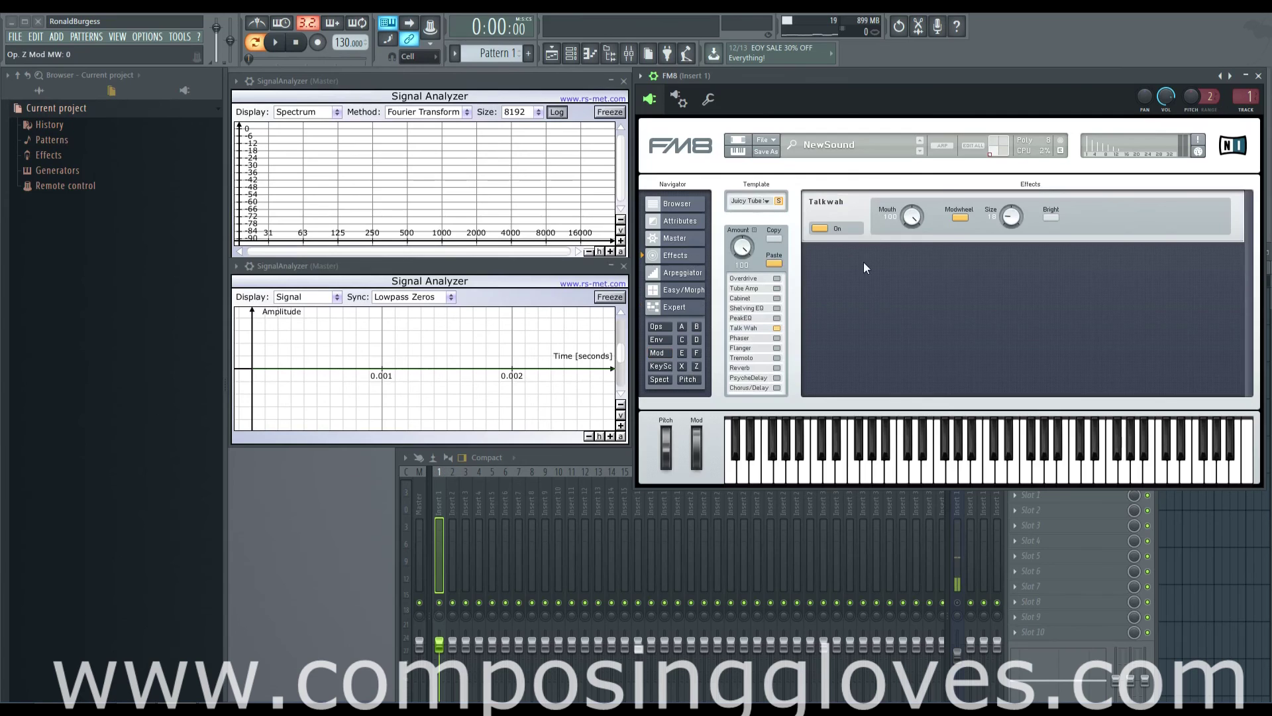